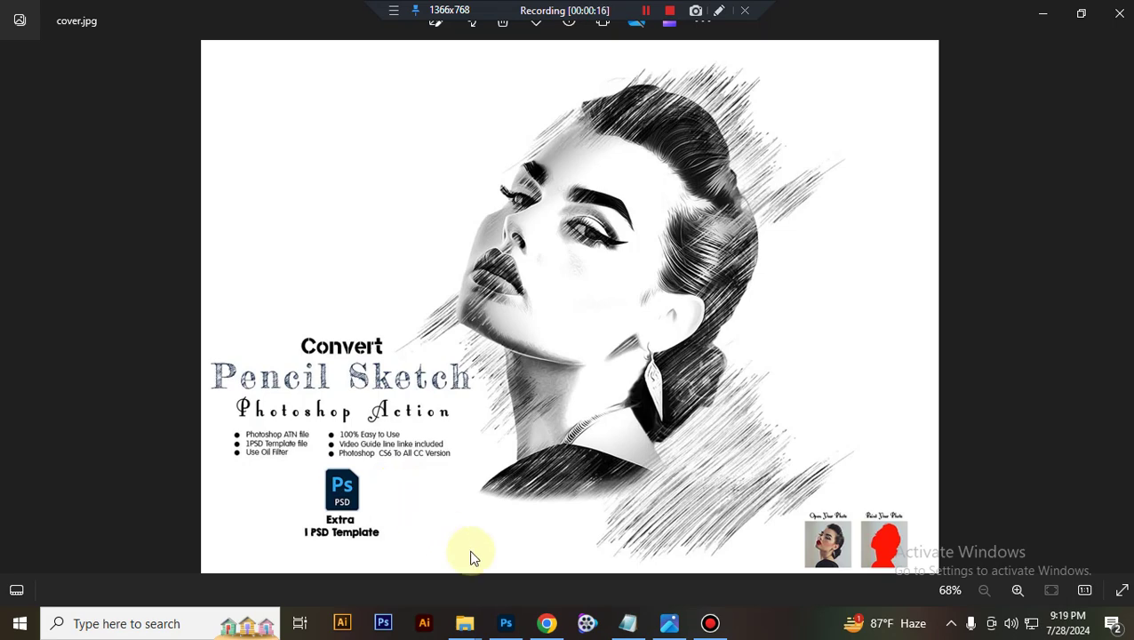
# - Load the For CC pencil sketch action (.atn) into Photoshop
pyautogui.click(505, 619)
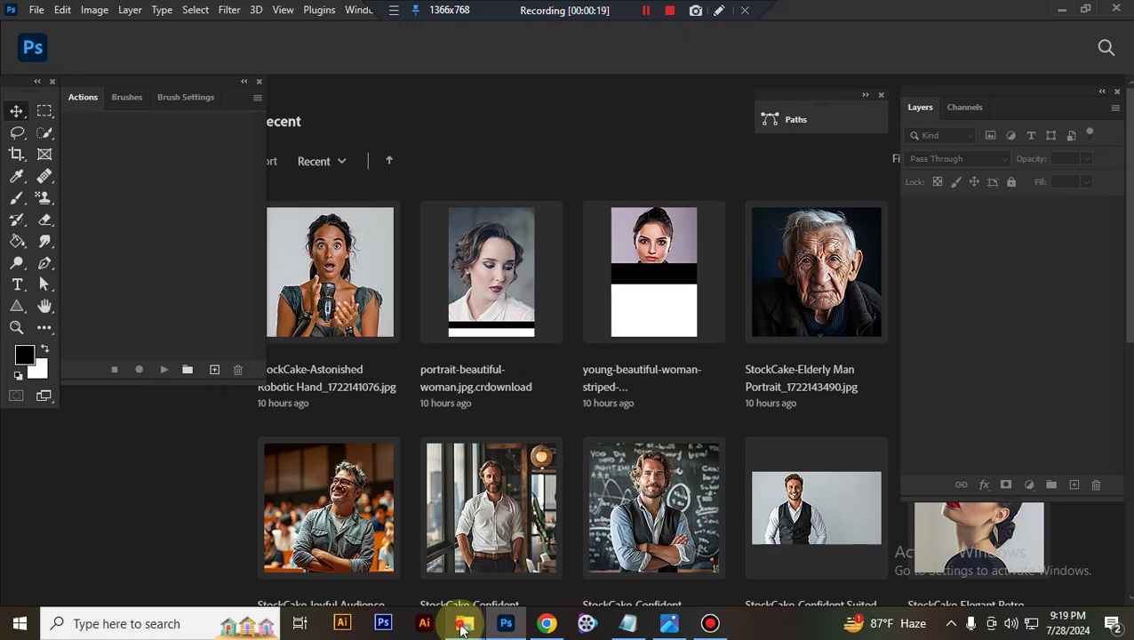
pyautogui.moveTo(464, 622)
pyautogui.click(380, 553)
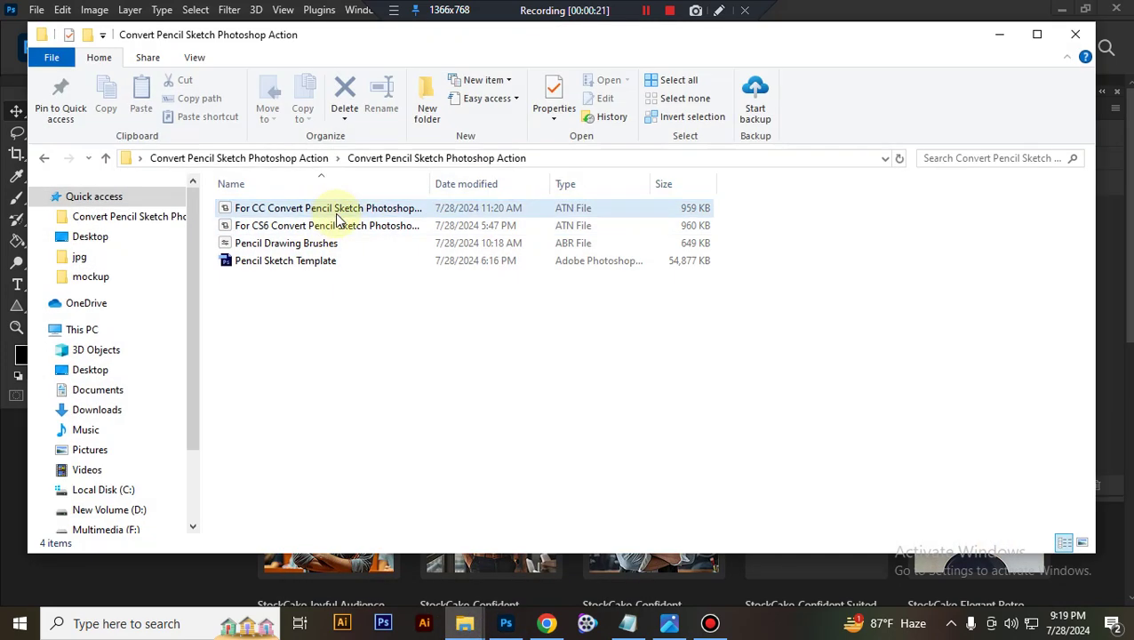
pyautogui.click(310, 212)
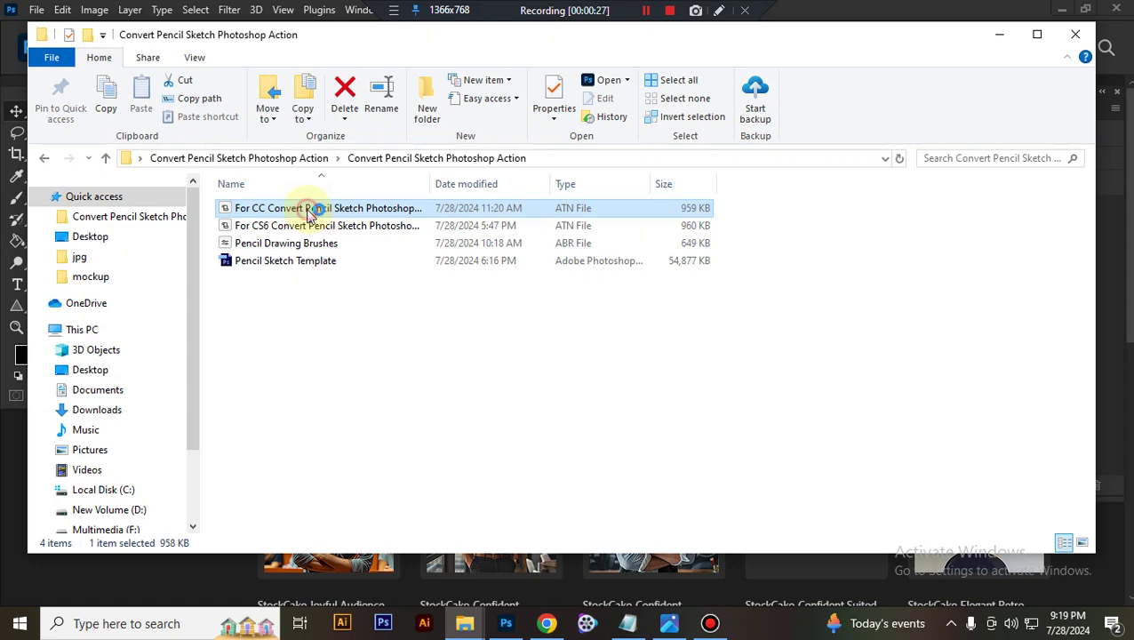
pyautogui.doubleClick(309, 210)
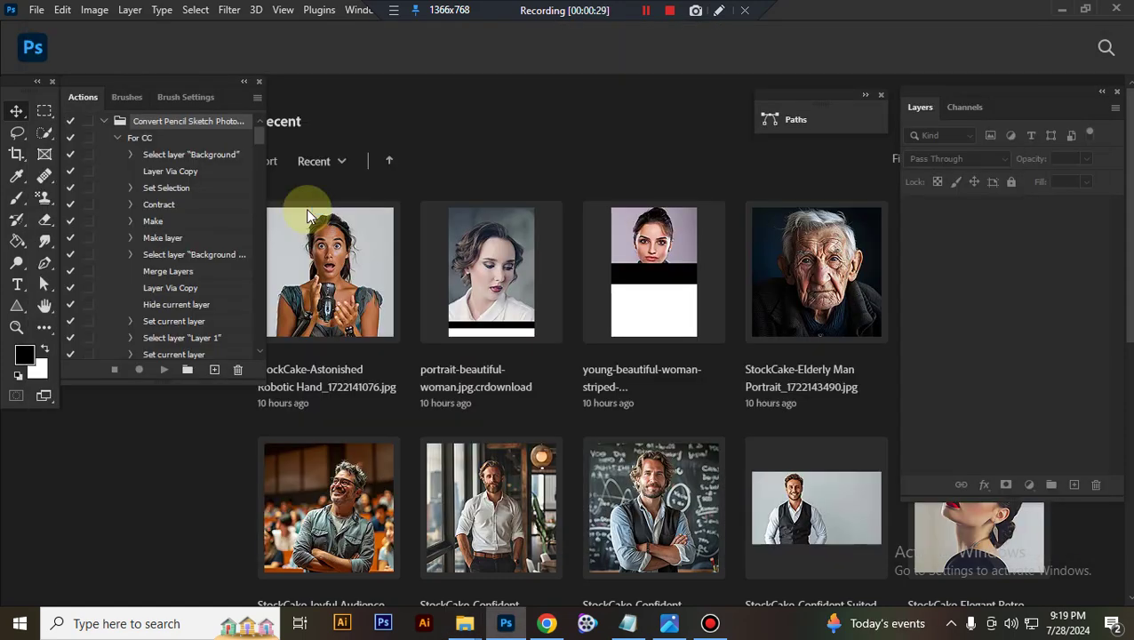
# - Load the Pencil Drawing Brushes (.abr) into Photoshop, then bring up the portrait image folder
pyautogui.moveTo(464, 621)
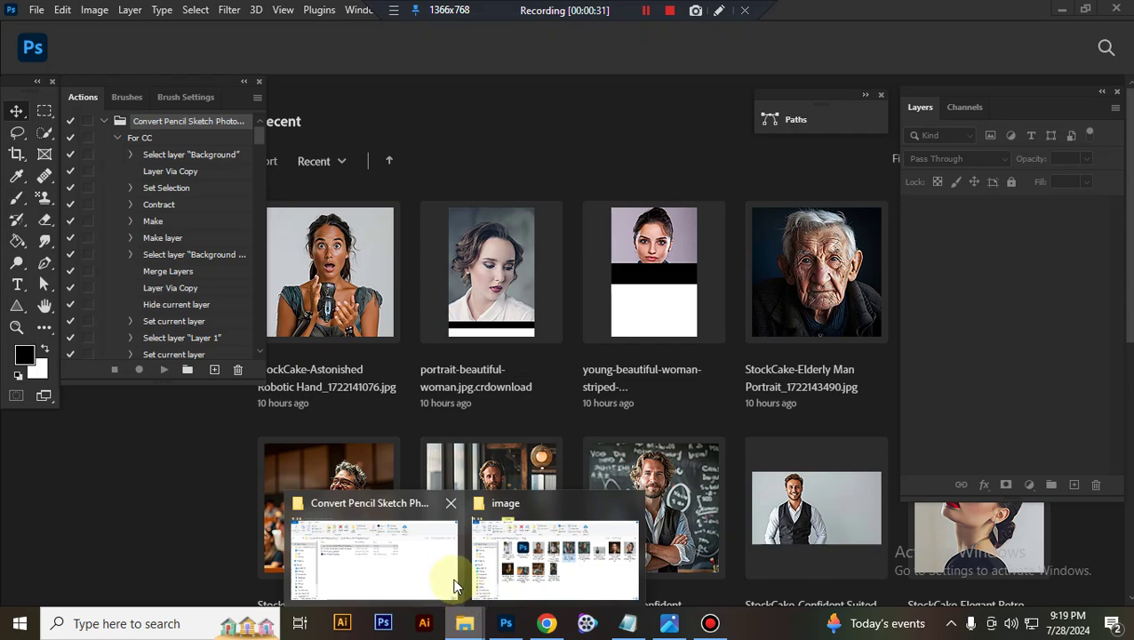
pyautogui.click(551, 573)
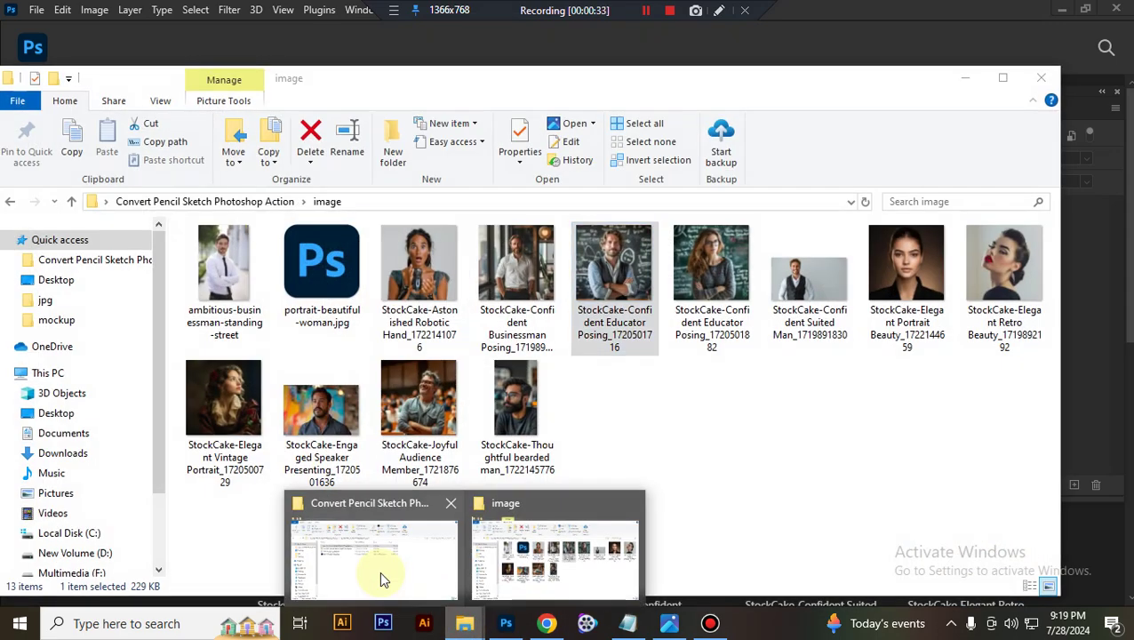
pyautogui.click(379, 571)
pyautogui.click(302, 246)
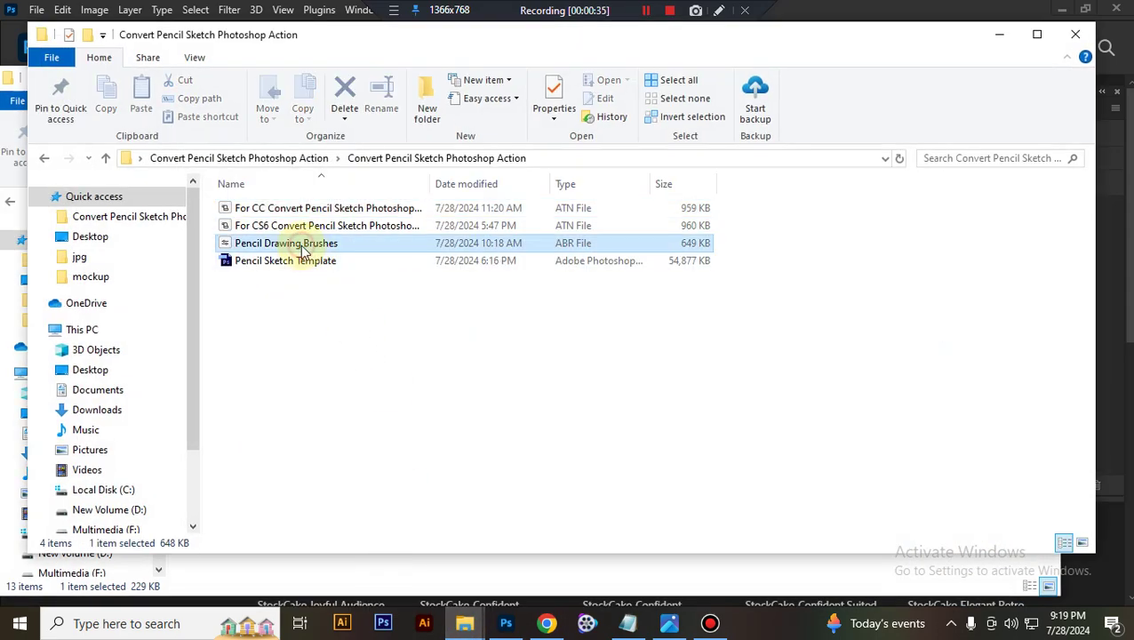
pyautogui.doubleClick(302, 246)
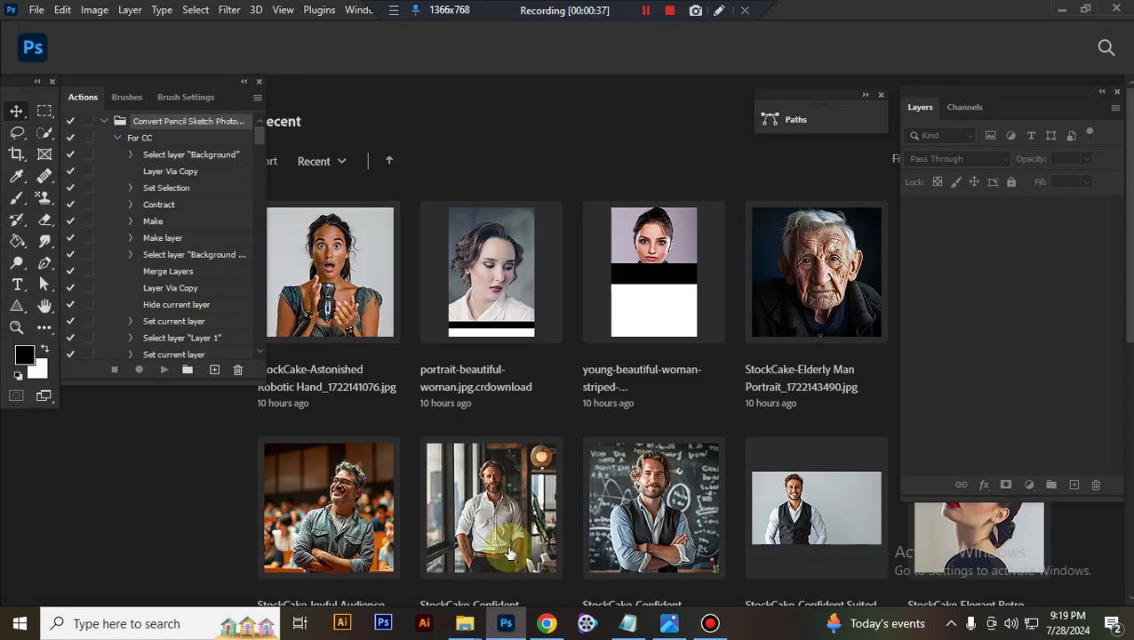
pyautogui.moveTo(464, 623)
pyautogui.click(554, 561)
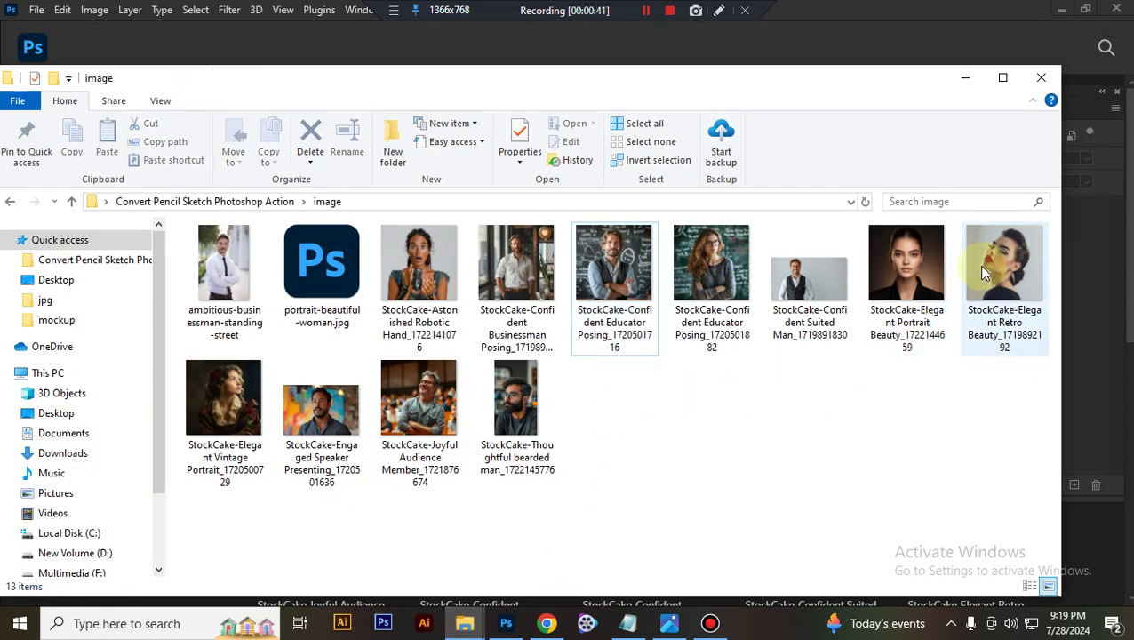
# - Open StockCake-Elegant Retro Beauty in Photoshop and confirm its mode is RGB Color, 8 Bits/Channel
pyautogui.moveTo(978, 264); pyautogui.dragTo(582, 316)
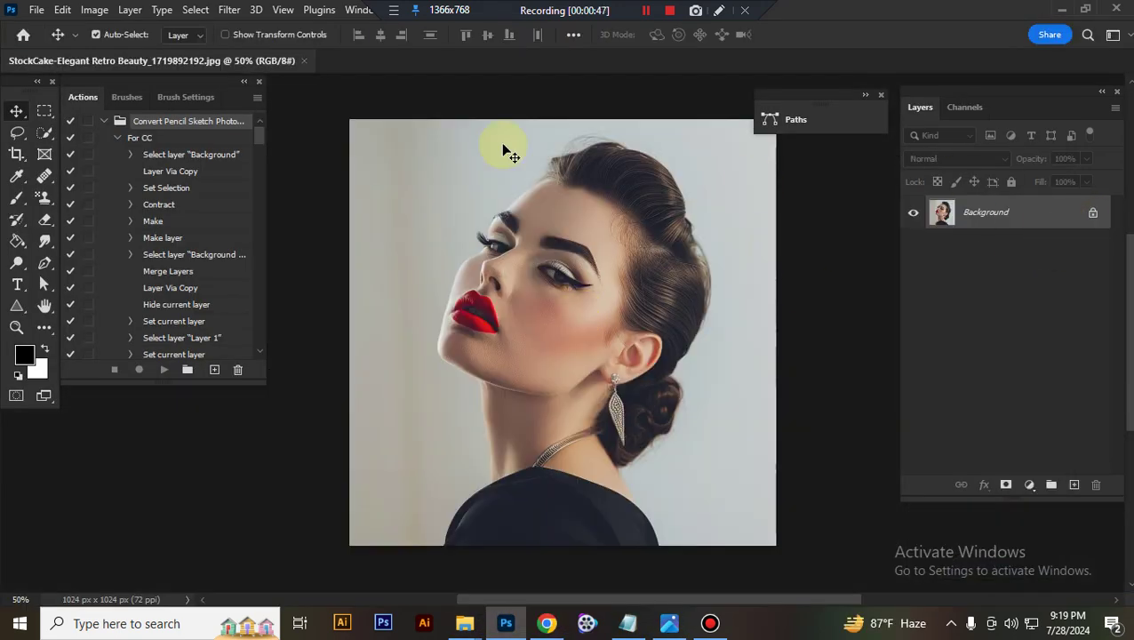
pyautogui.click(89, 11)
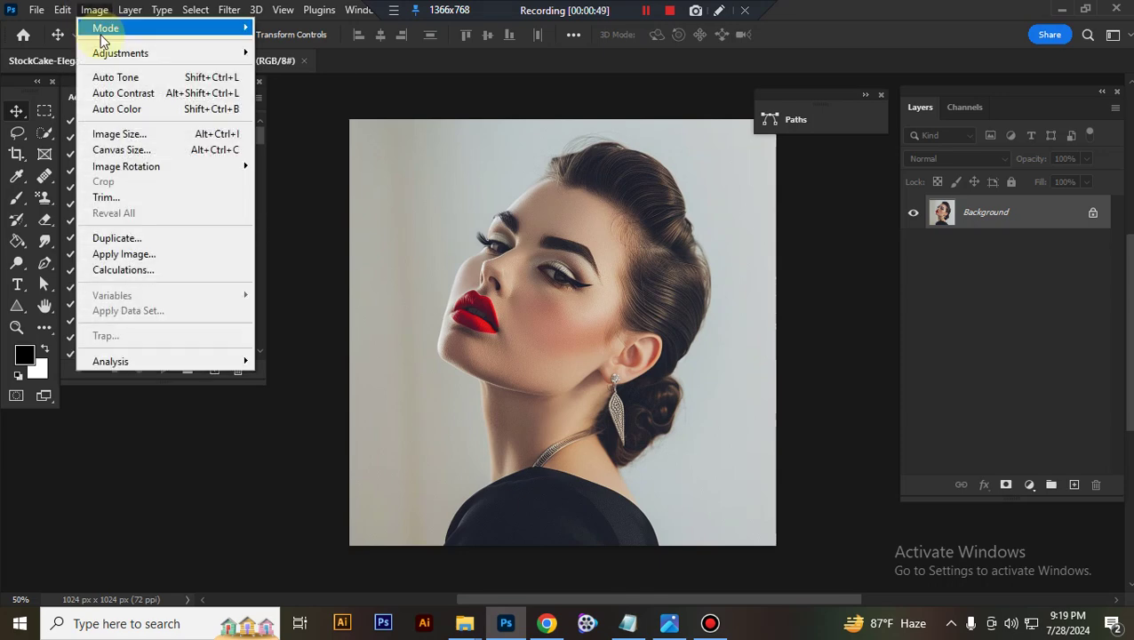
pyautogui.moveTo(101, 32)
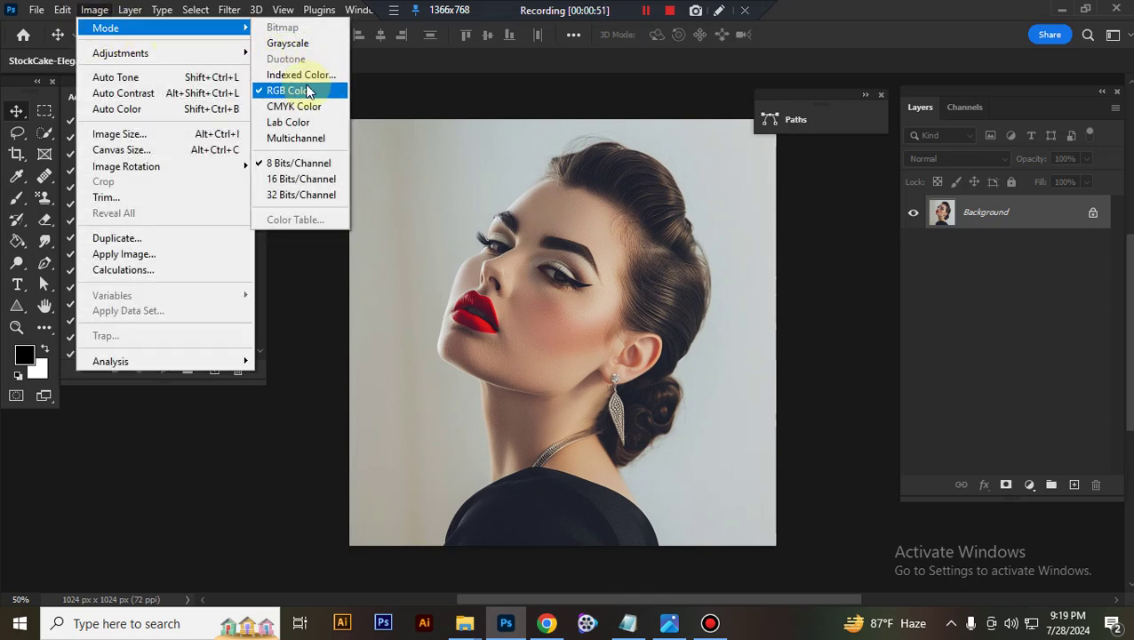
pyautogui.click(979, 217)
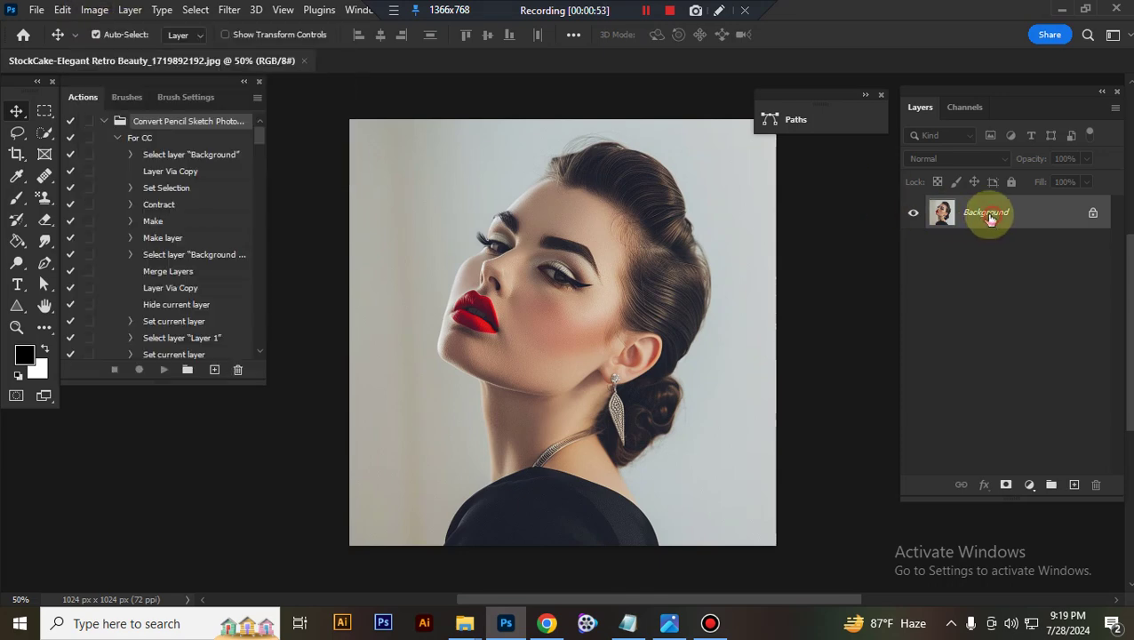
# - Select the woman with Select Subject and add a new layer named 'paint'
pyautogui.click(45, 132)
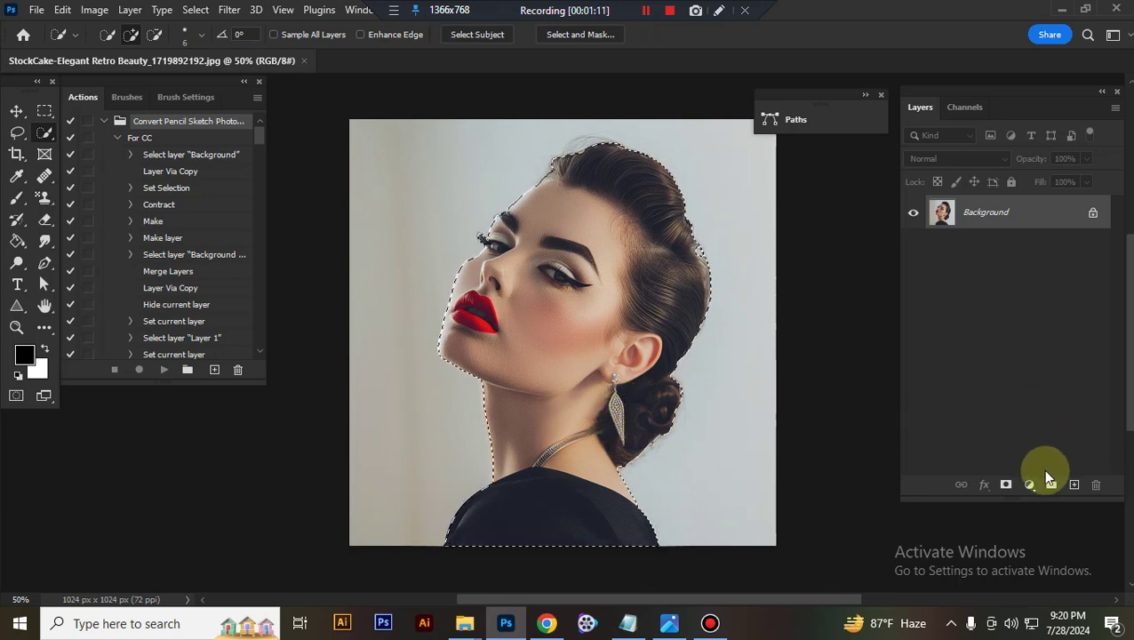
pyautogui.click(1074, 483)
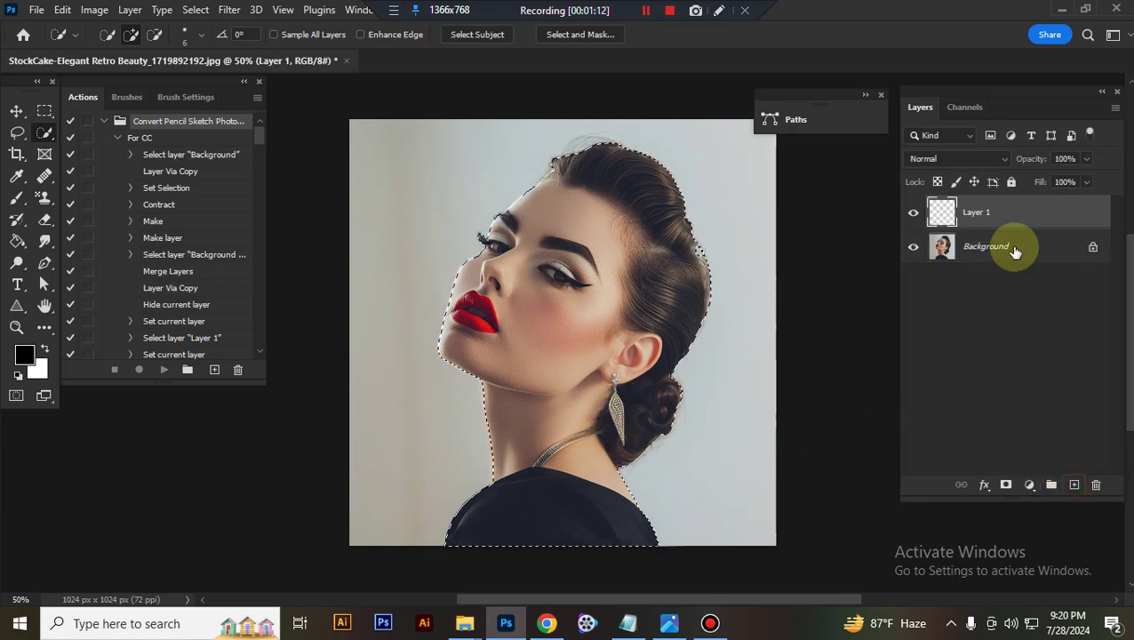
pyautogui.doubleClick(975, 215)
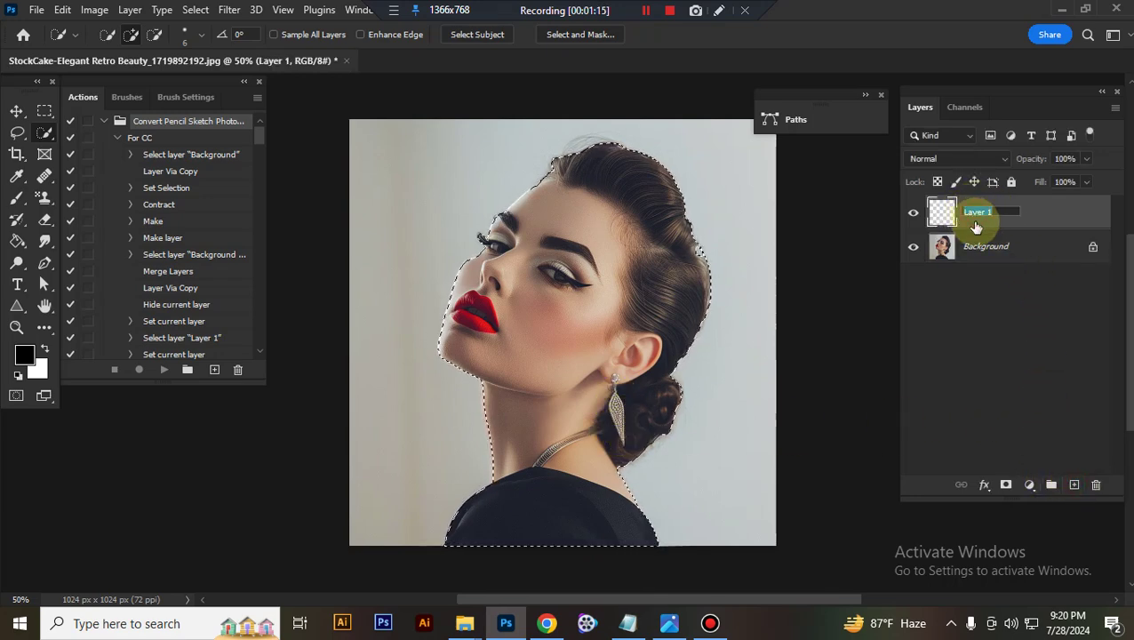
pyautogui.write('paint')
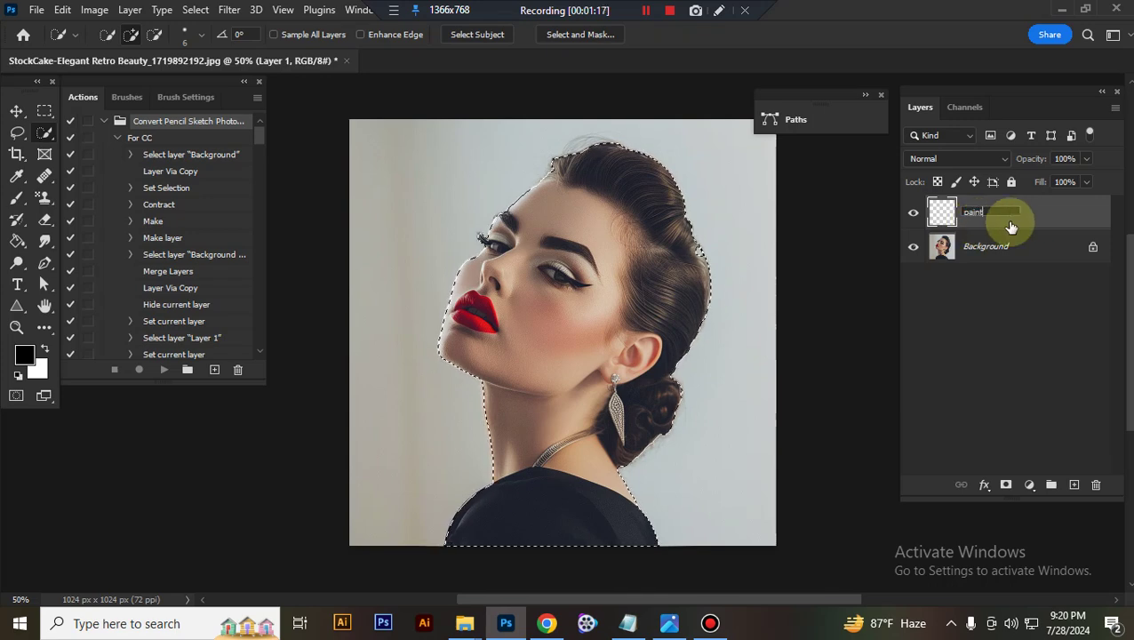
pyautogui.click(1035, 218)
# - Fill the selected silhouette with red ff0000 on the paint layer, then deselect
pyautogui.click(23, 355)
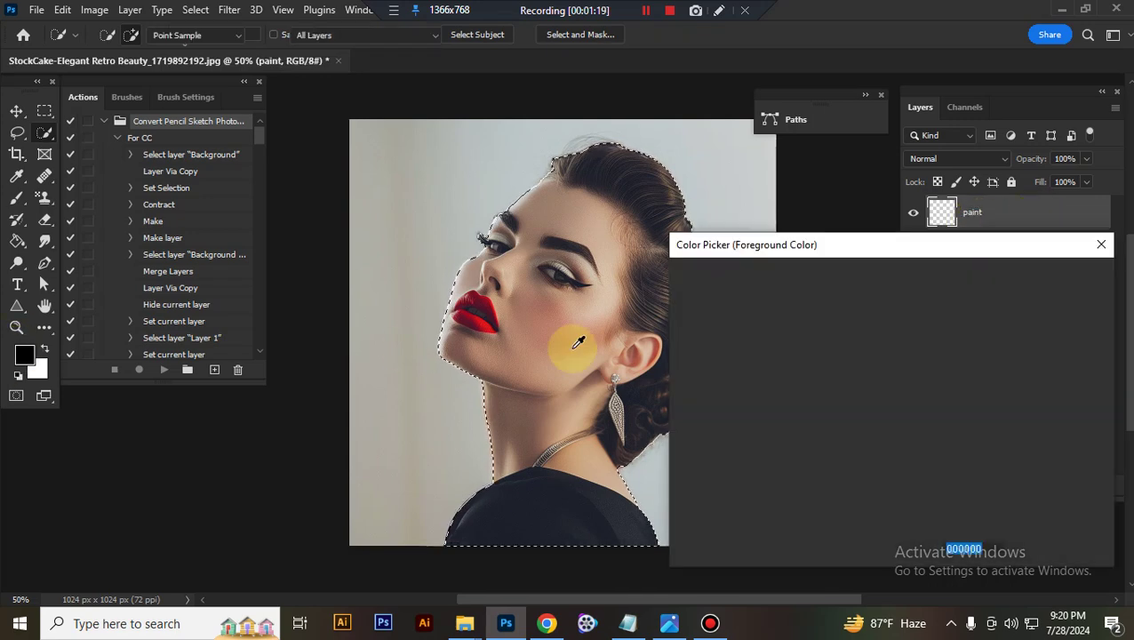
pyautogui.click(888, 286)
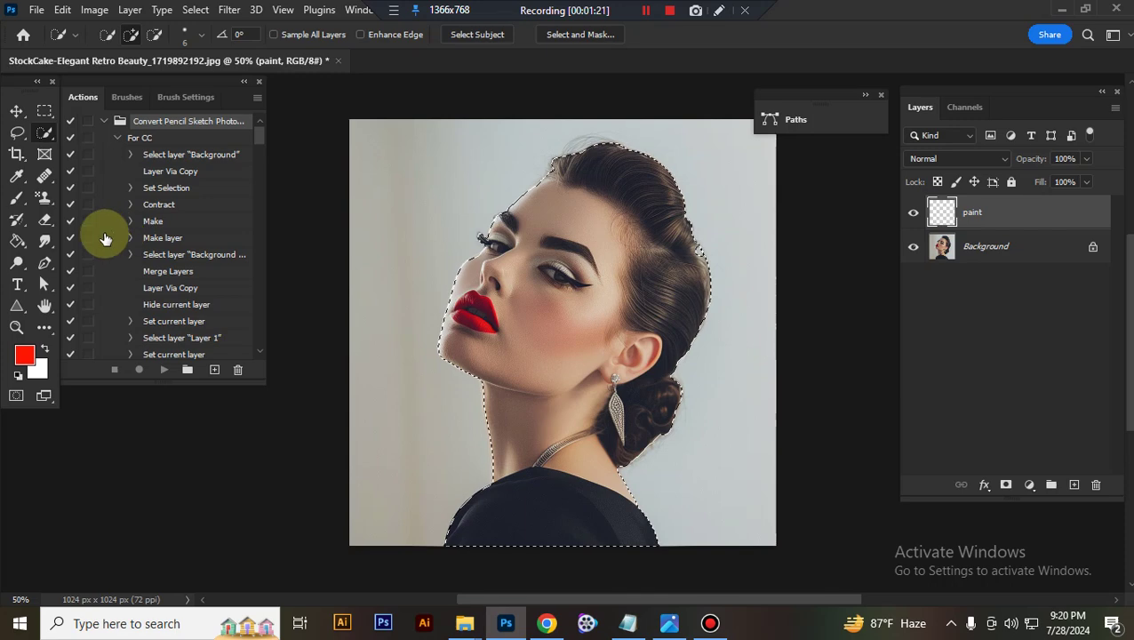
pyautogui.click(16, 240)
pyautogui.click(651, 337)
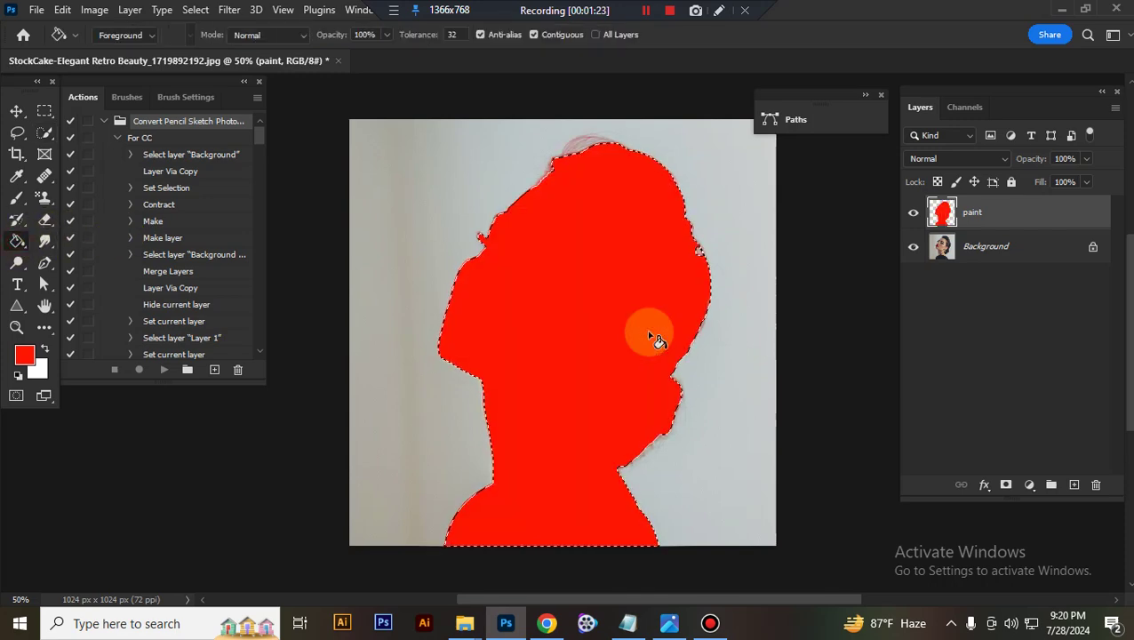
pyautogui.hotkey('ctrl', 'd')
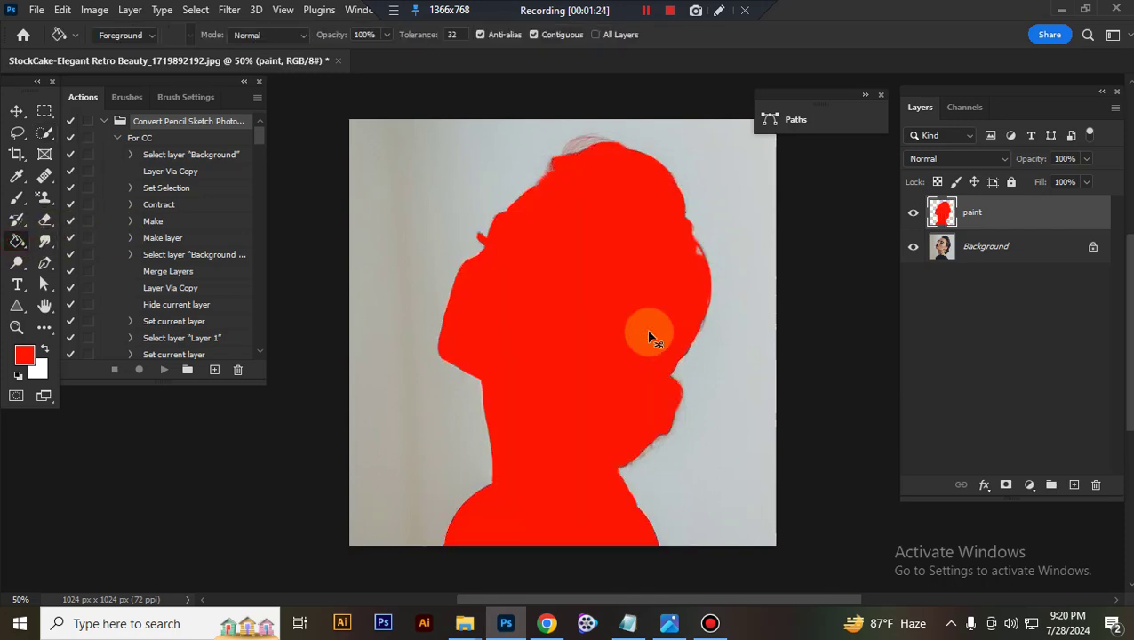
# - Erase the red across the shoulders with the Soft Round Pressure Opacity eraser brush
pyautogui.click(15, 112)
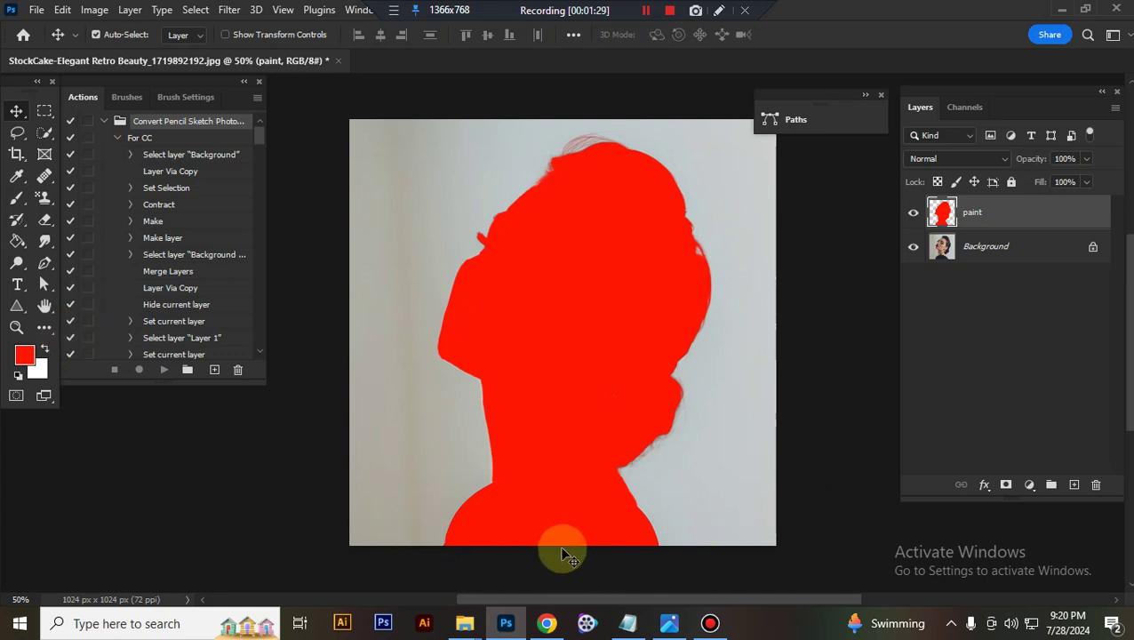
pyautogui.click(46, 225)
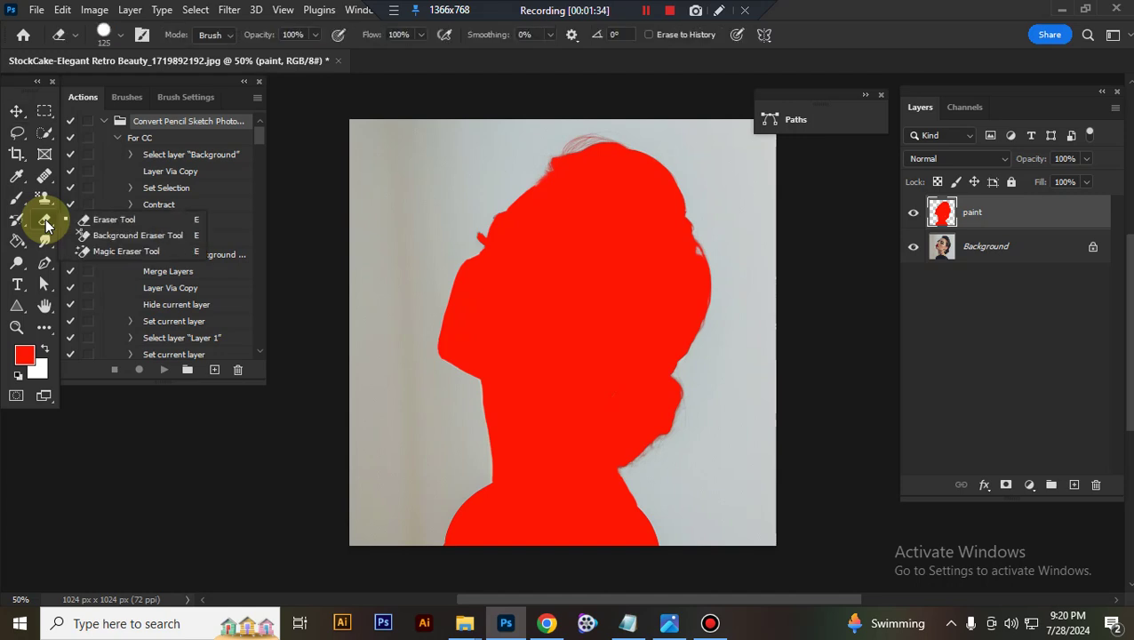
pyautogui.click(122, 37)
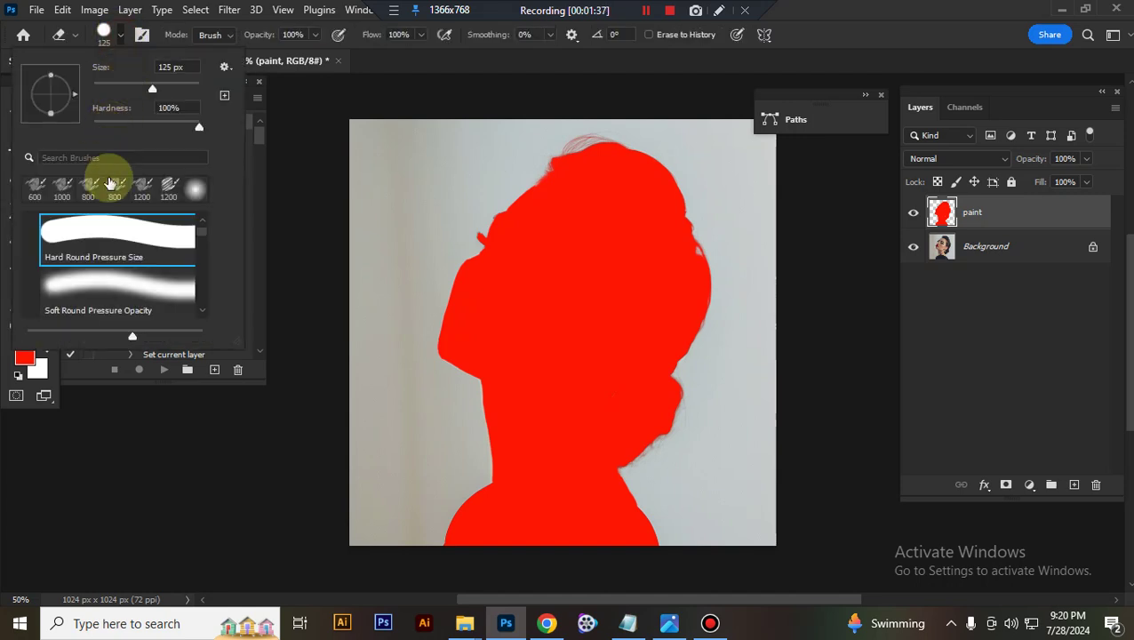
pyautogui.click(114, 293)
pyautogui.moveTo(671, 539)
pyautogui.mouseDown()
pyautogui.moveTo(499, 552)
pyautogui.moveTo(416, 540)
pyautogui.moveTo(670, 528)
pyautogui.moveTo(665, 507)
pyautogui.moveTo(640, 529)
pyautogui.moveTo(407, 514)
pyautogui.moveTo(481, 516)
pyautogui.moveTo(462, 521)
pyautogui.moveTo(560, 541)
pyautogui.moveTo(631, 535)
pyautogui.moveTo(663, 553)
pyautogui.mouseUp()
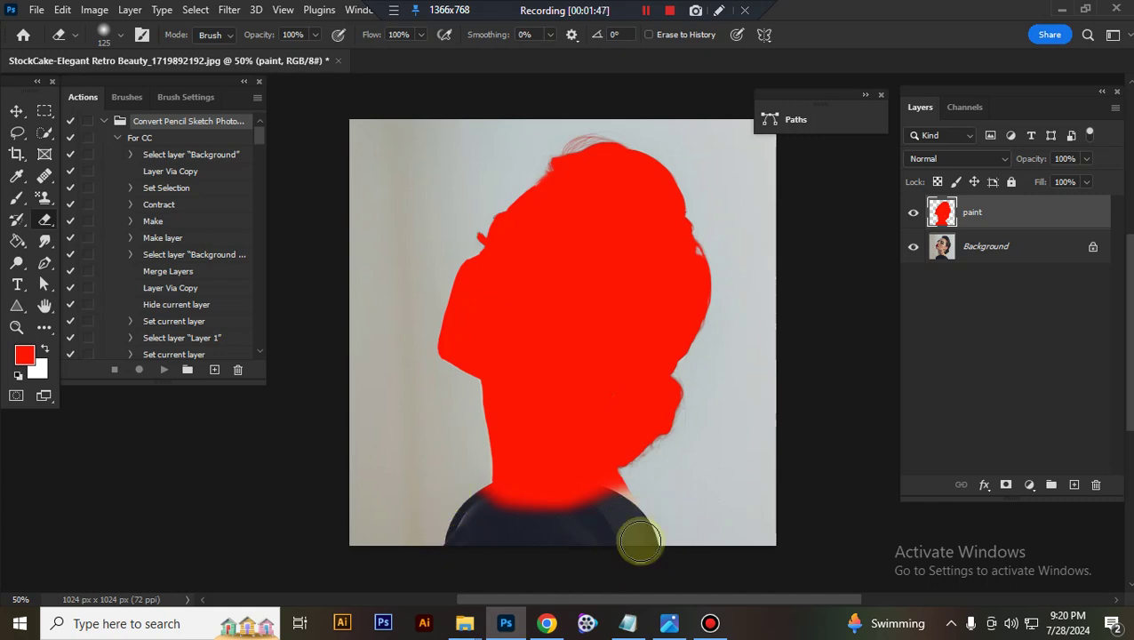
# - Crop to 3000 × 2000 px at 72 ppi, repositioning the portrait and enlarging the frame
pyautogui.click(17, 155)
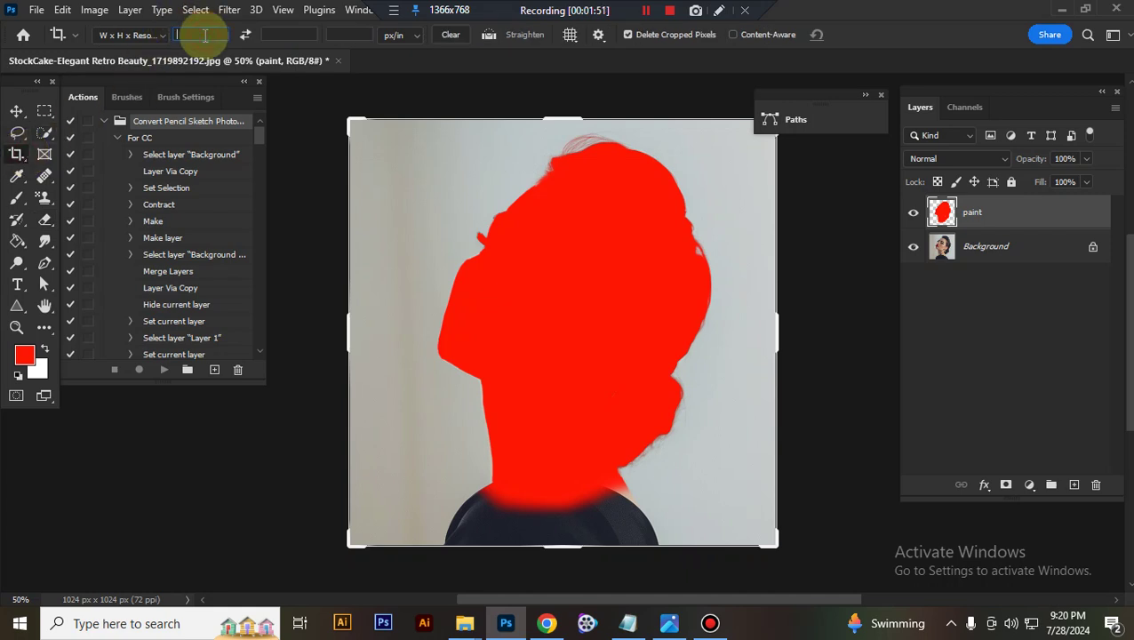
pyautogui.write('3000')
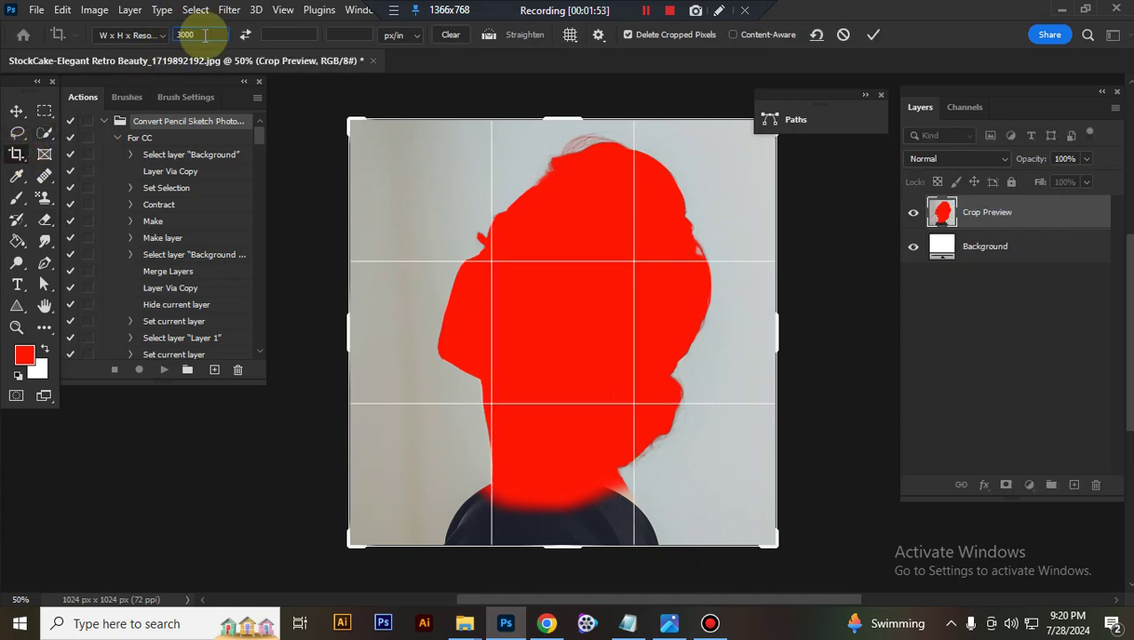
pyautogui.click(284, 34)
pyautogui.write('20')
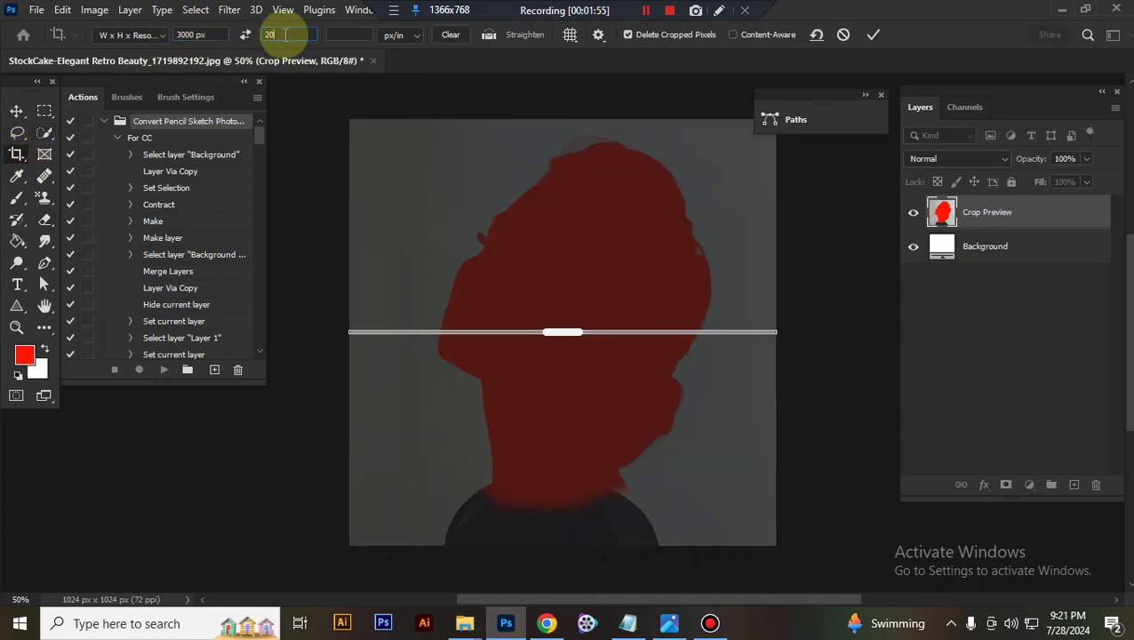
pyautogui.write('00')
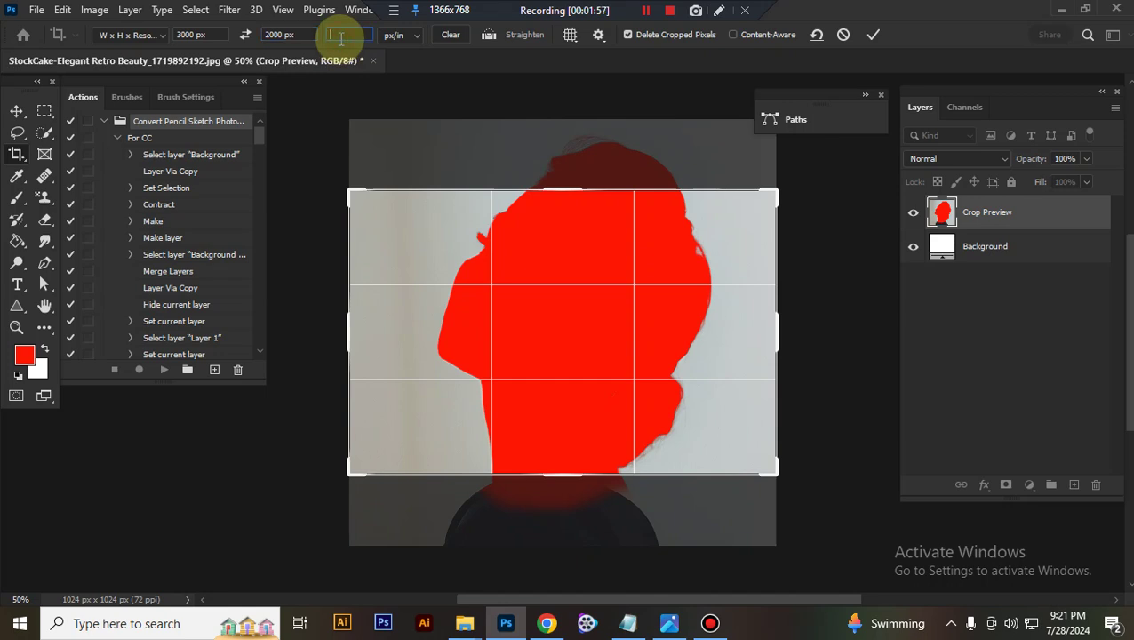
pyautogui.write('72')
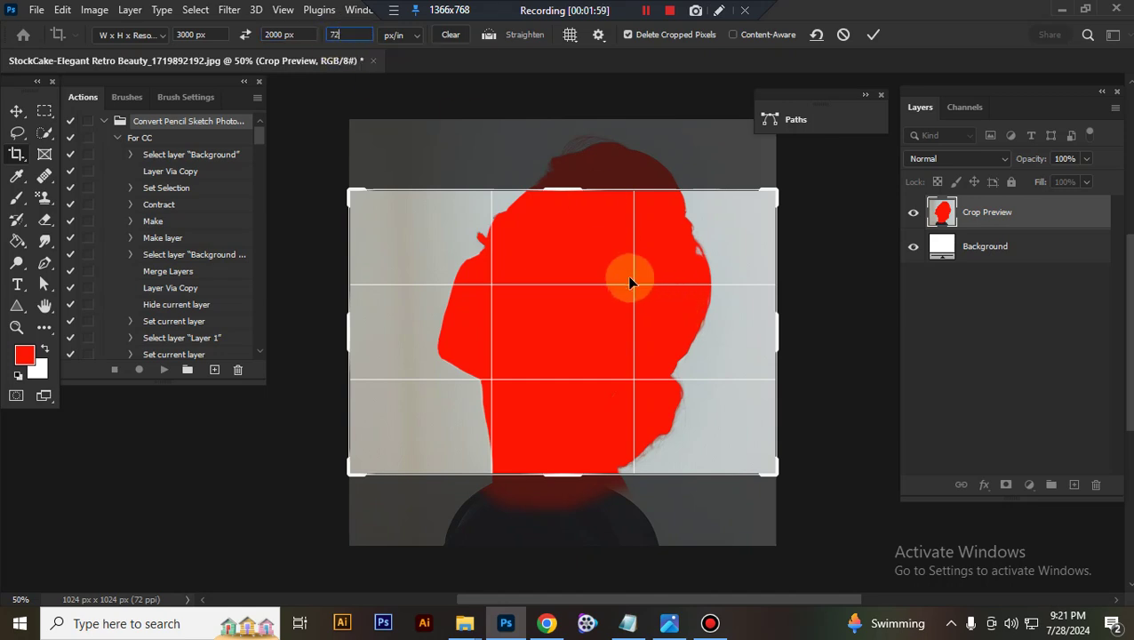
pyautogui.moveTo(629, 281); pyautogui.dragTo(590, 192)
pyautogui.hotkey('ctrl', '-')
pyautogui.hotkey('ctrl', '-')
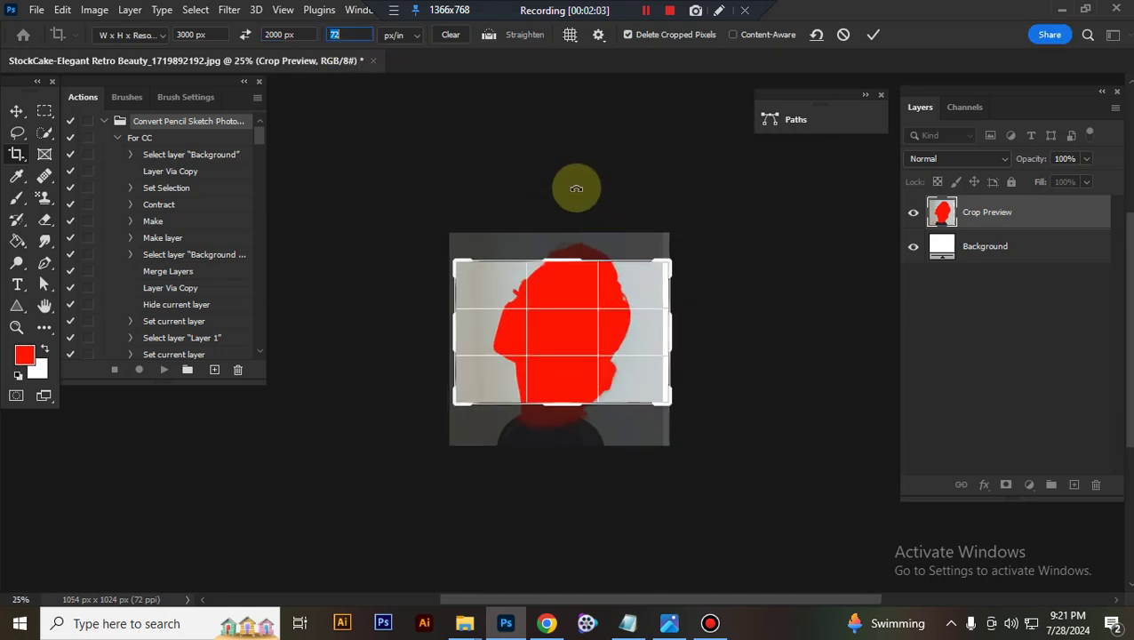
pyautogui.moveTo(569, 255); pyautogui.dragTo(571, 194)
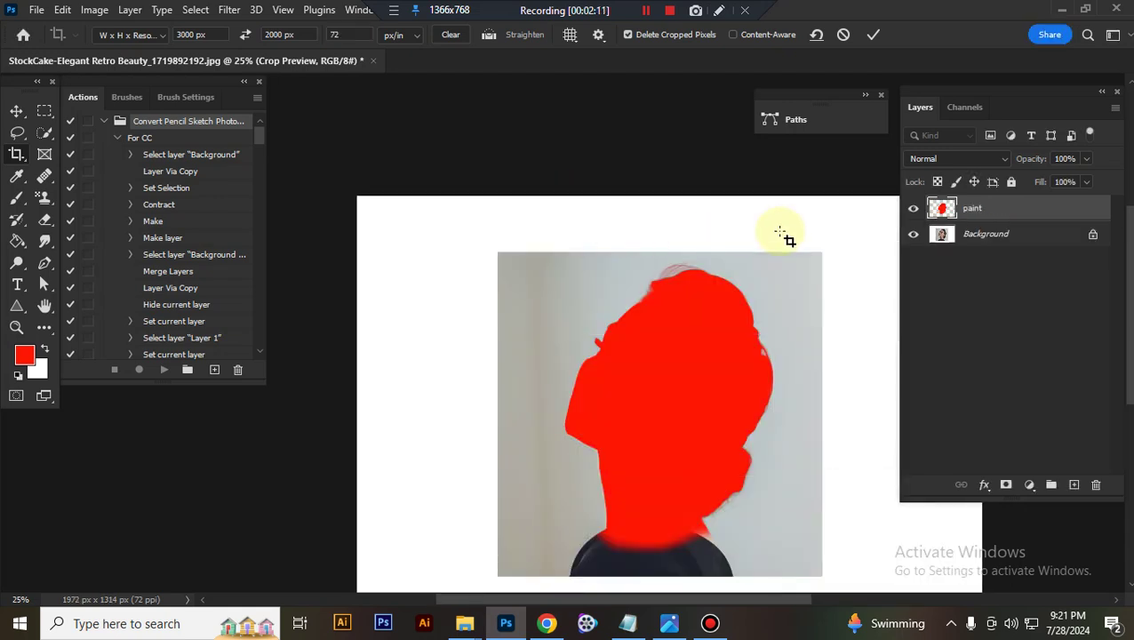
# - Hide the paint layer, reset default black/white colours, and play the For CC action
pyautogui.click(913, 208)
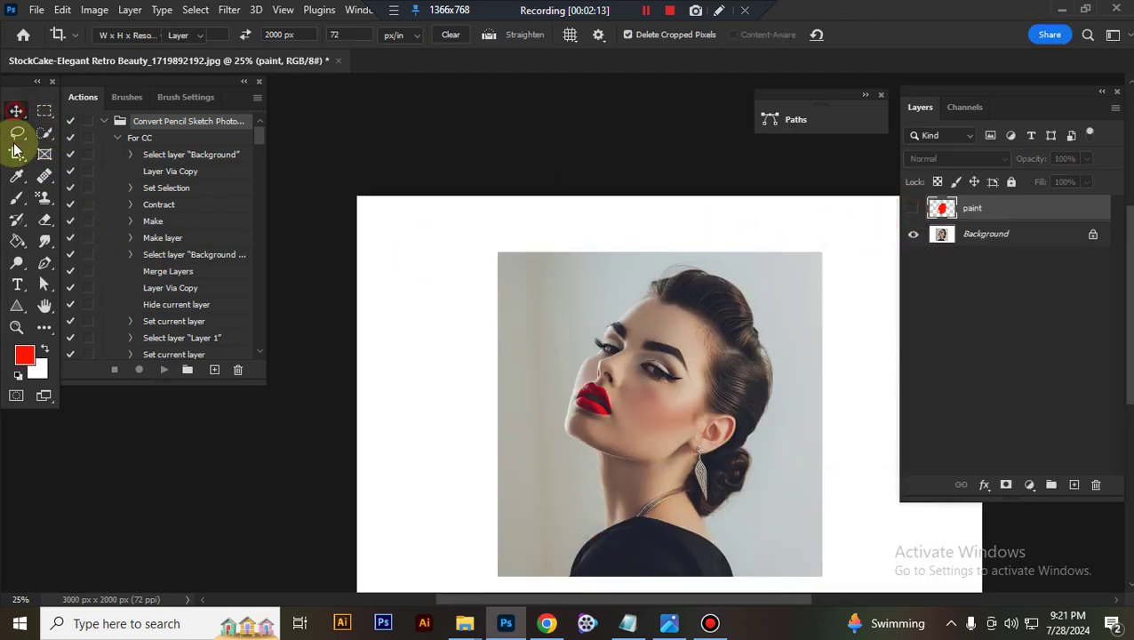
pyautogui.click(16, 110)
pyautogui.click(18, 377)
pyautogui.click(142, 138)
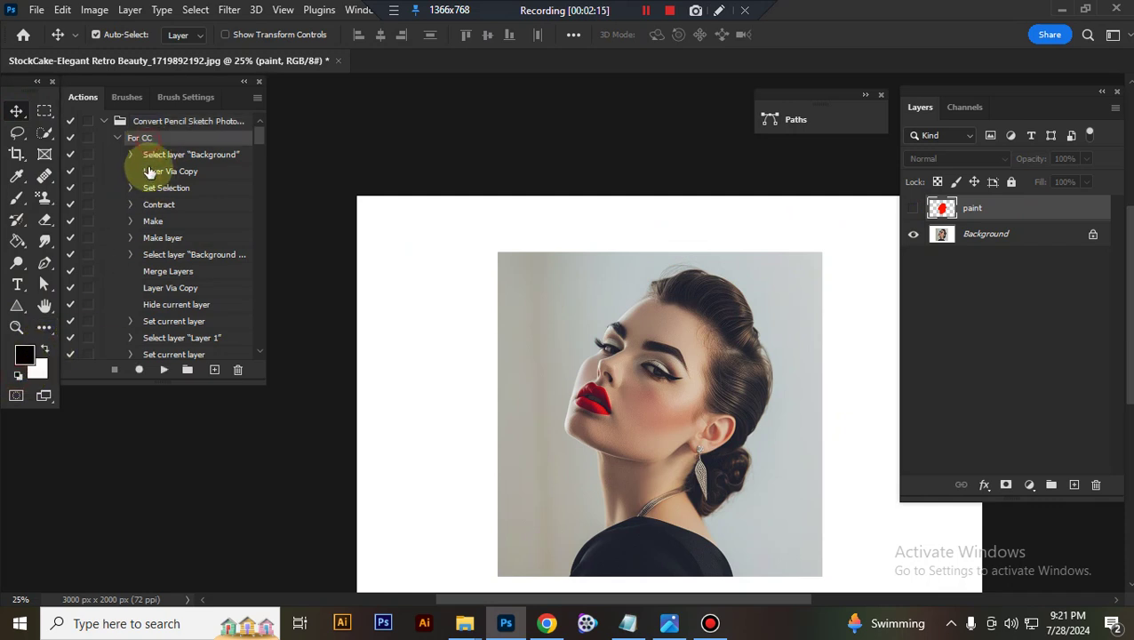
pyautogui.click(164, 370)
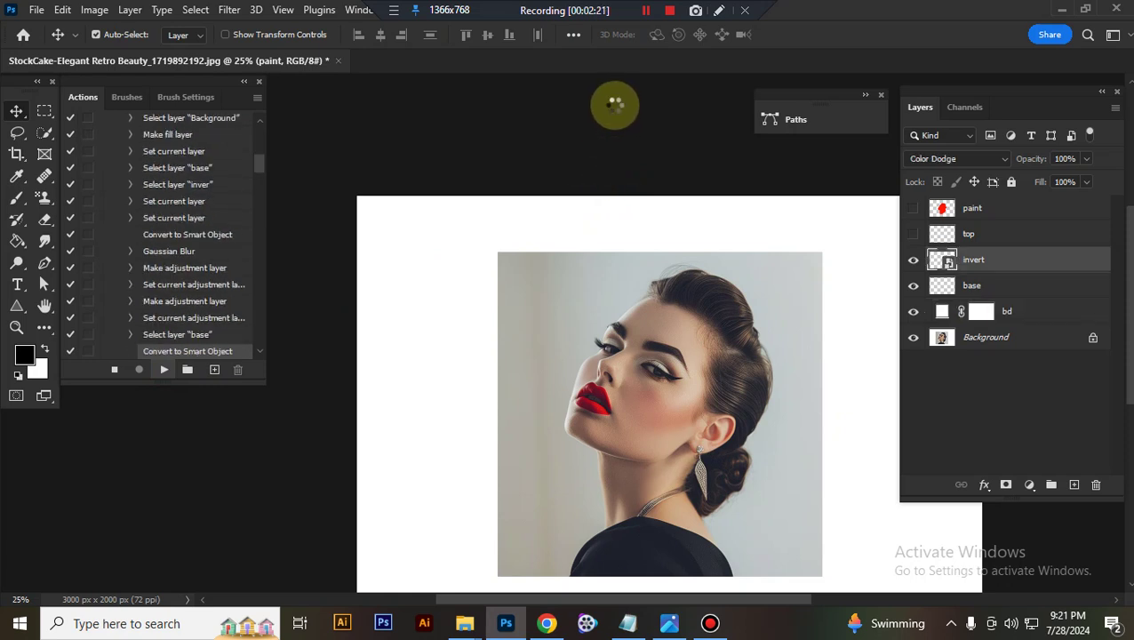
pyautogui.click(649, 20)
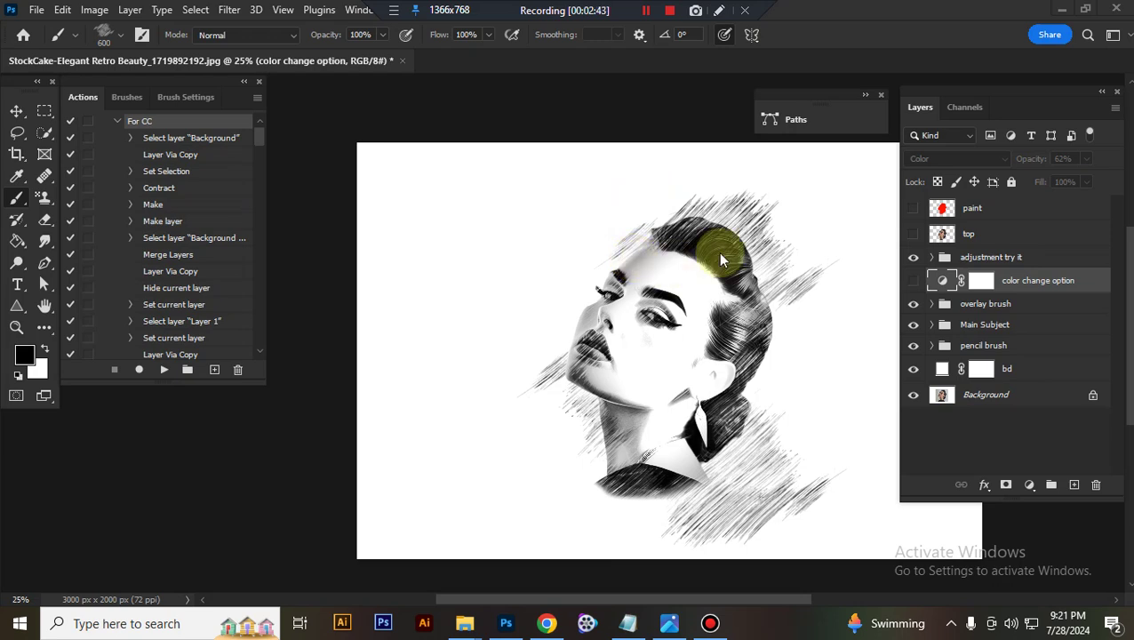
pyautogui.hotkey('ctrl', '+')
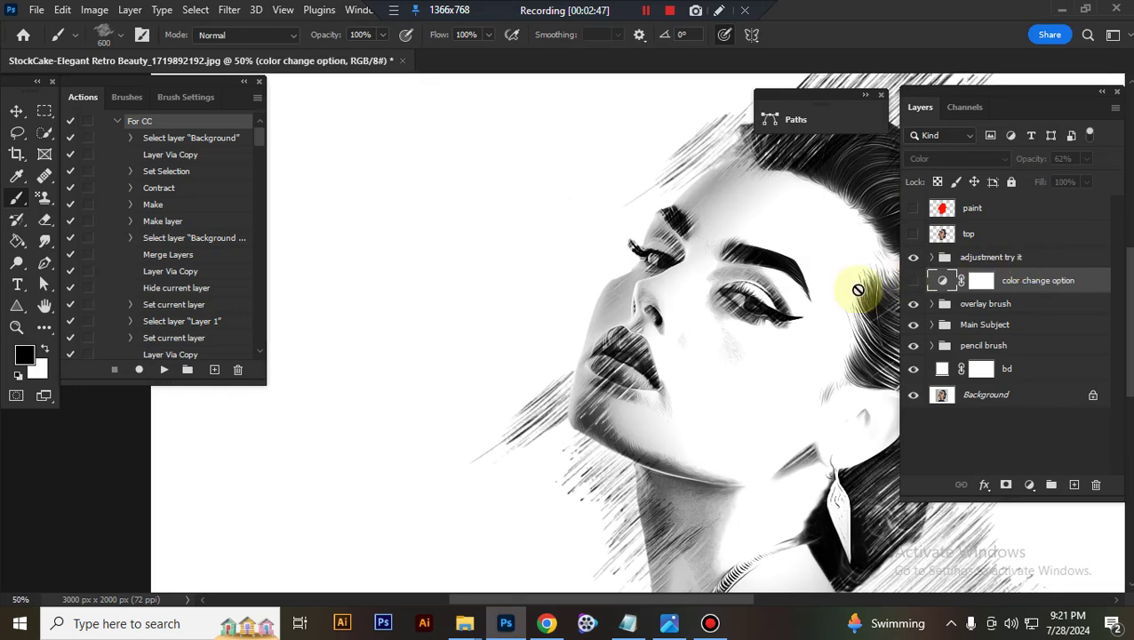
pyautogui.scroll(1, 791, 309)
pyautogui.moveTo(792, 308); pyautogui.dragTo(666, 263)
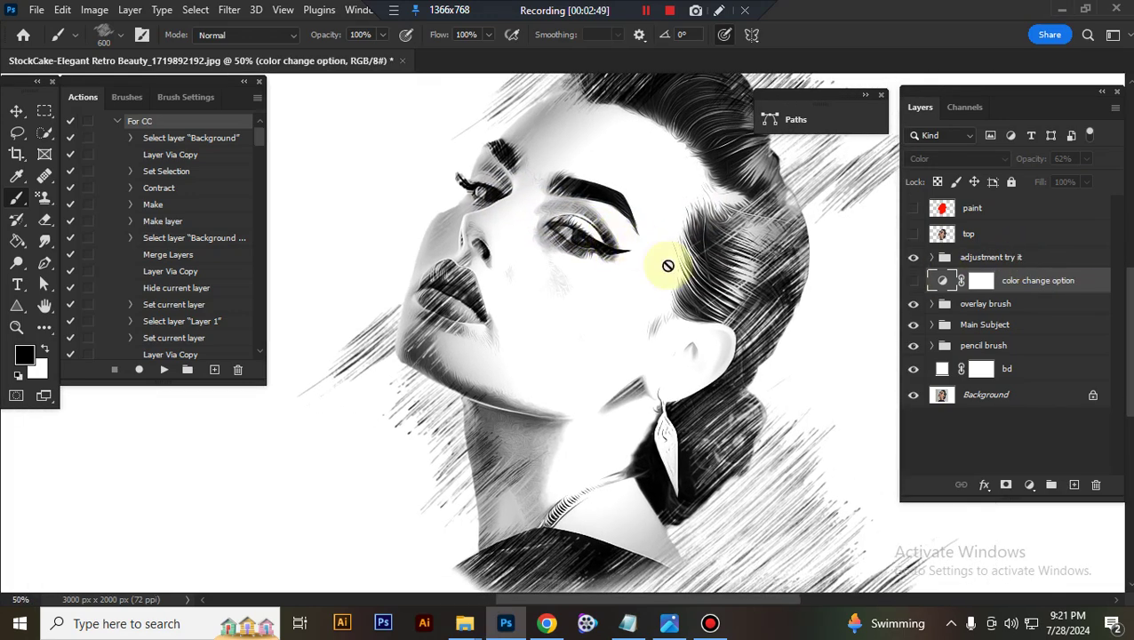
pyautogui.scroll(-1, 671, 263)
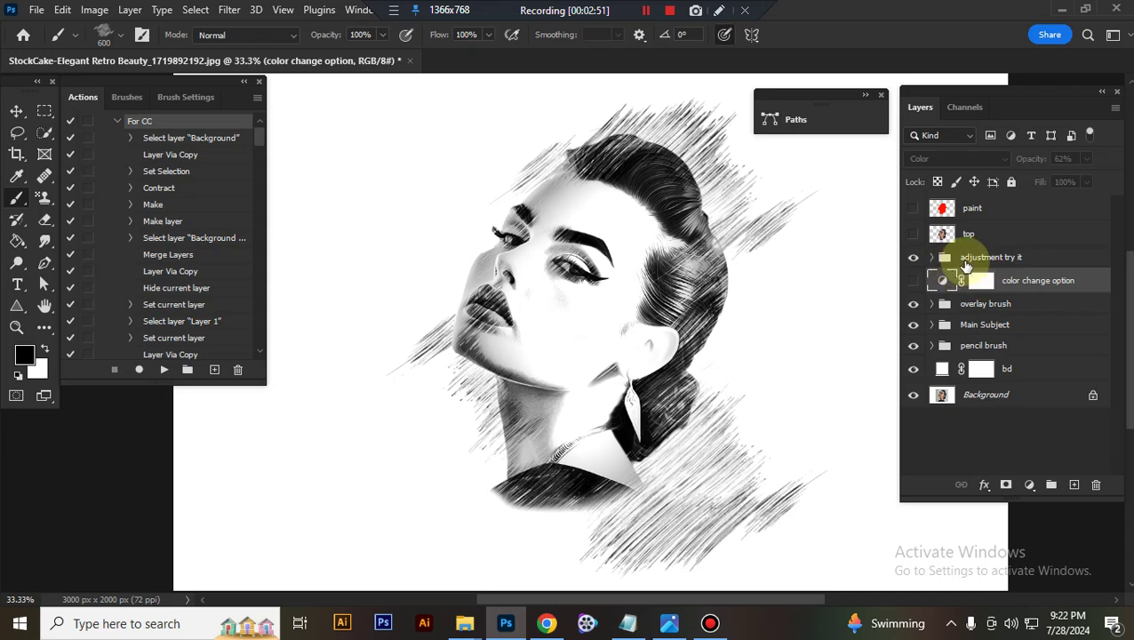
# - Toggle the adjustment try it group's visibility to compare, then expand it
pyautogui.click(966, 263)
pyautogui.click(916, 261)
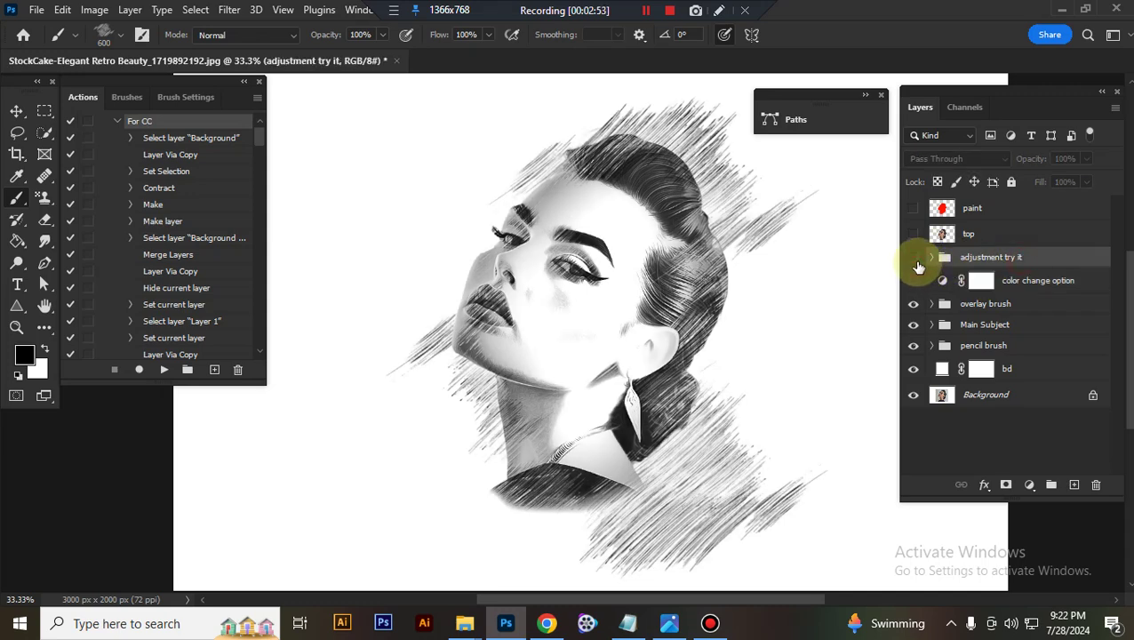
pyautogui.click(915, 259)
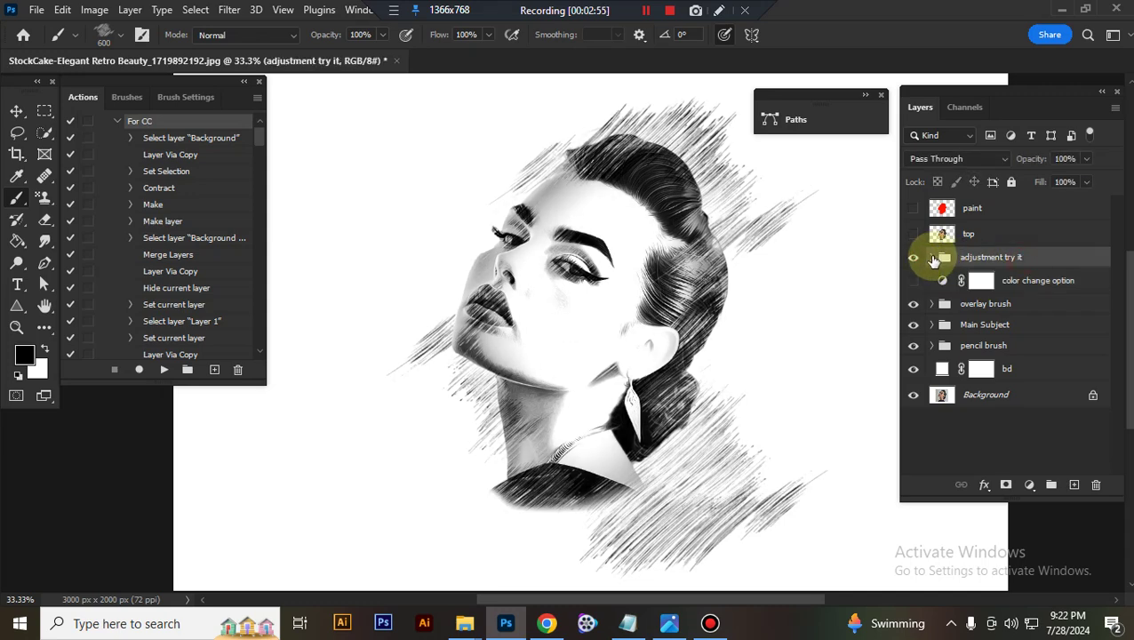
pyautogui.click(933, 257)
pyautogui.click(932, 258)
pyautogui.click(932, 258)
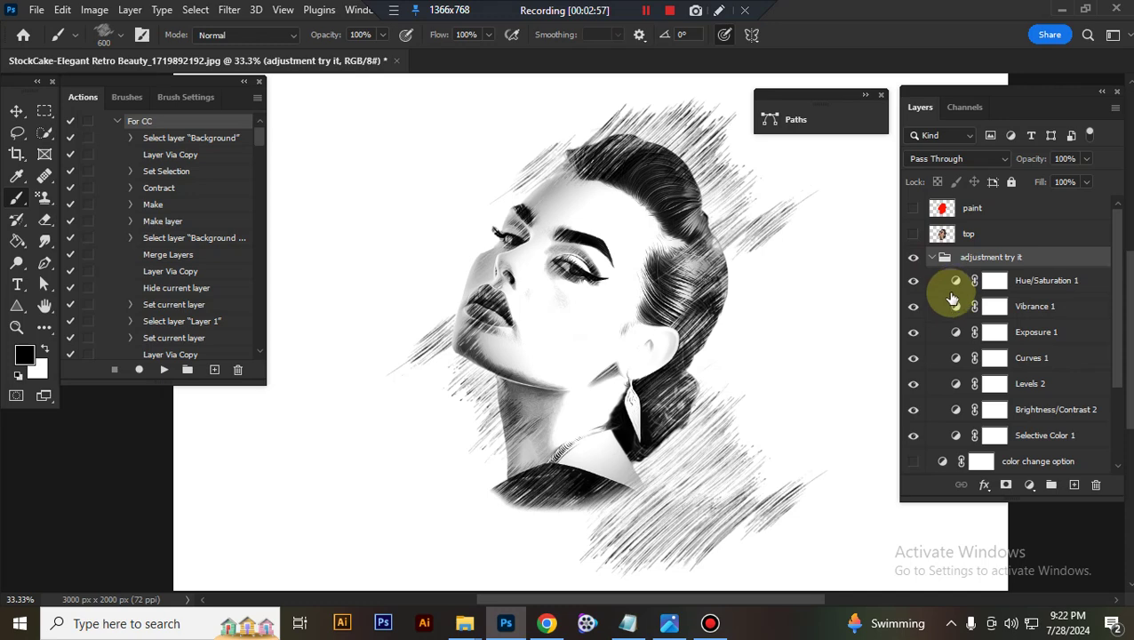
# - Review Curves 1 and Levels 2, set Brightness/Contrast 2 brightness to -14, and close Properties
pyautogui.click(958, 361)
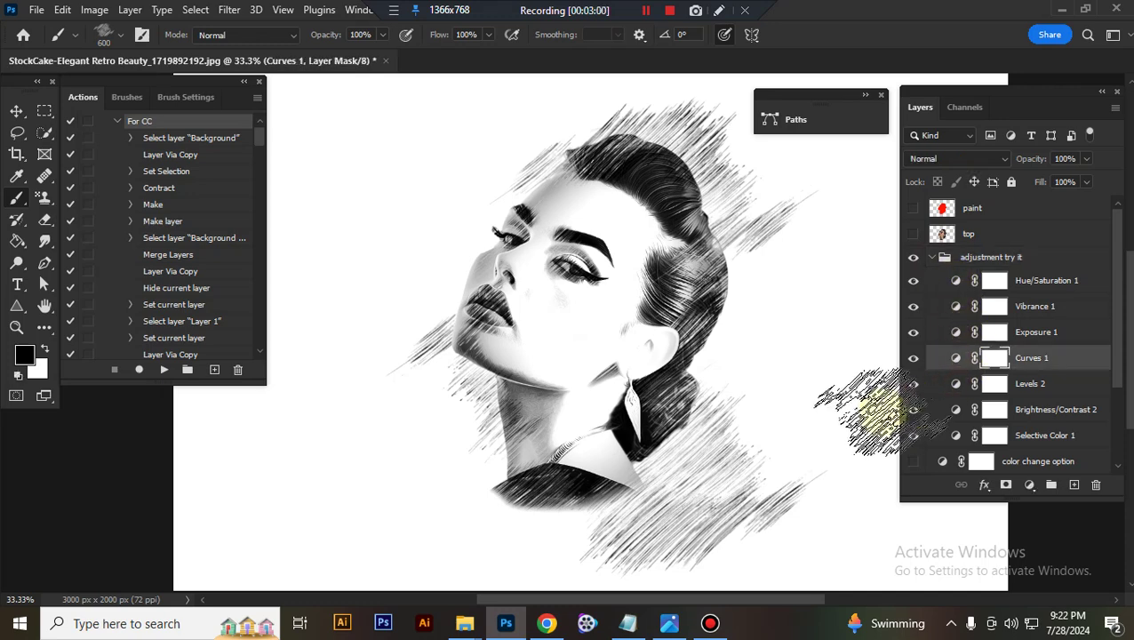
pyautogui.click(956, 359)
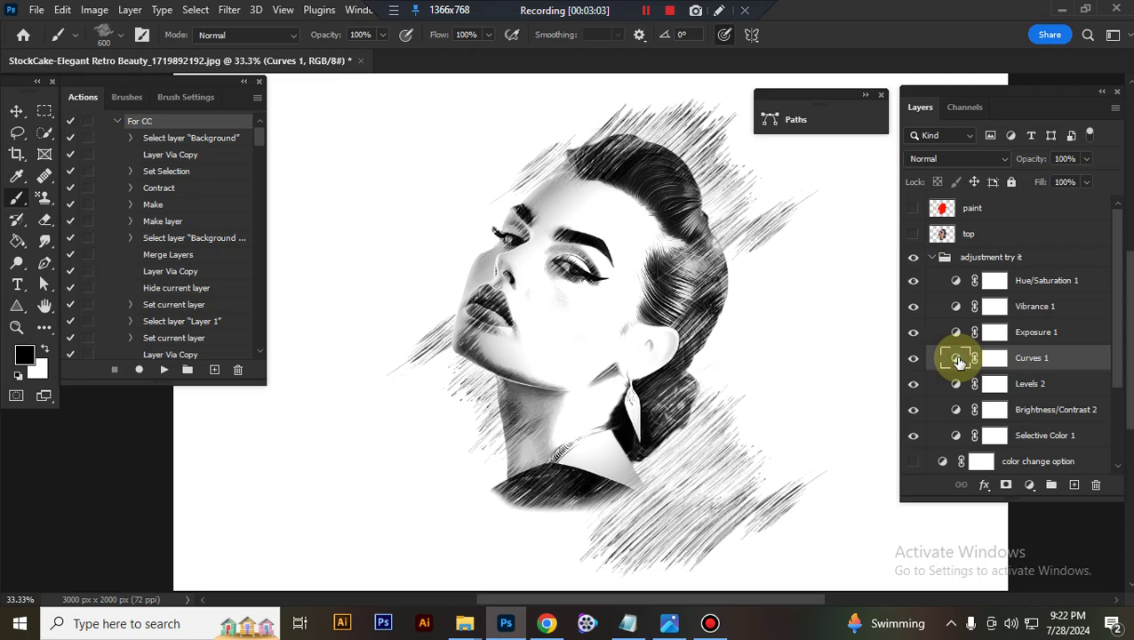
pyautogui.doubleClick(958, 361)
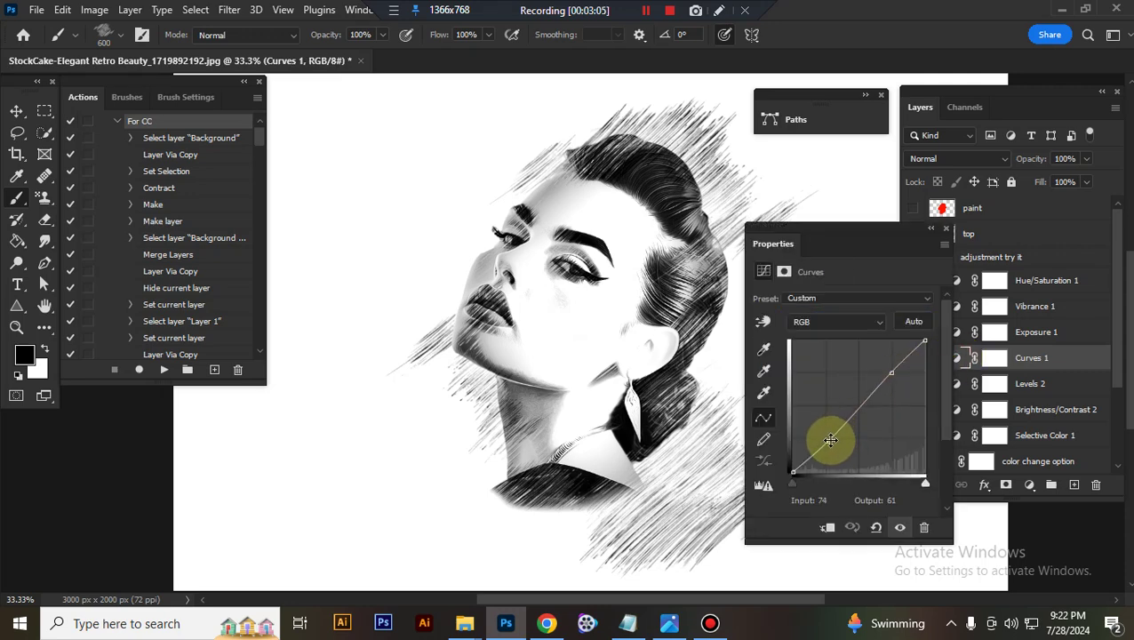
pyautogui.click(957, 383)
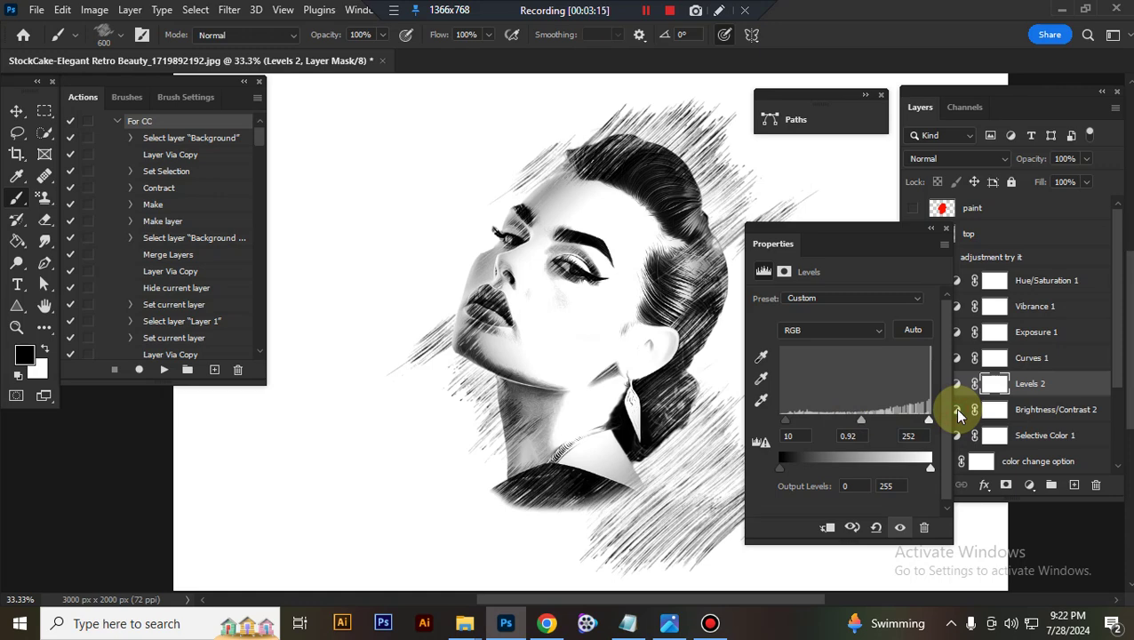
pyautogui.click(960, 411)
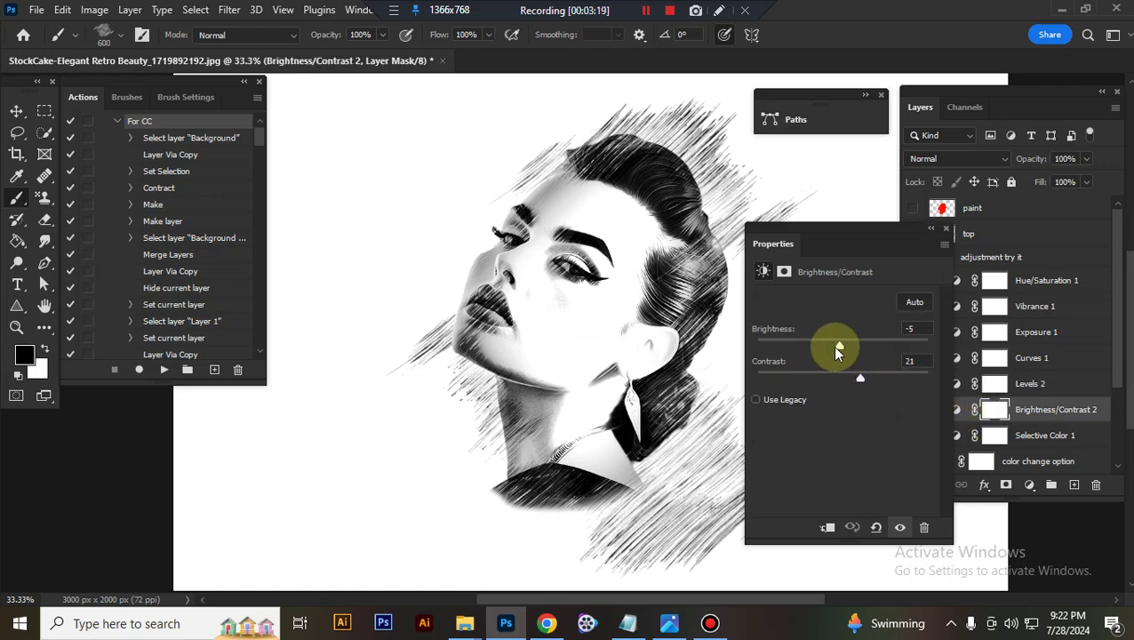
pyautogui.click(16, 111)
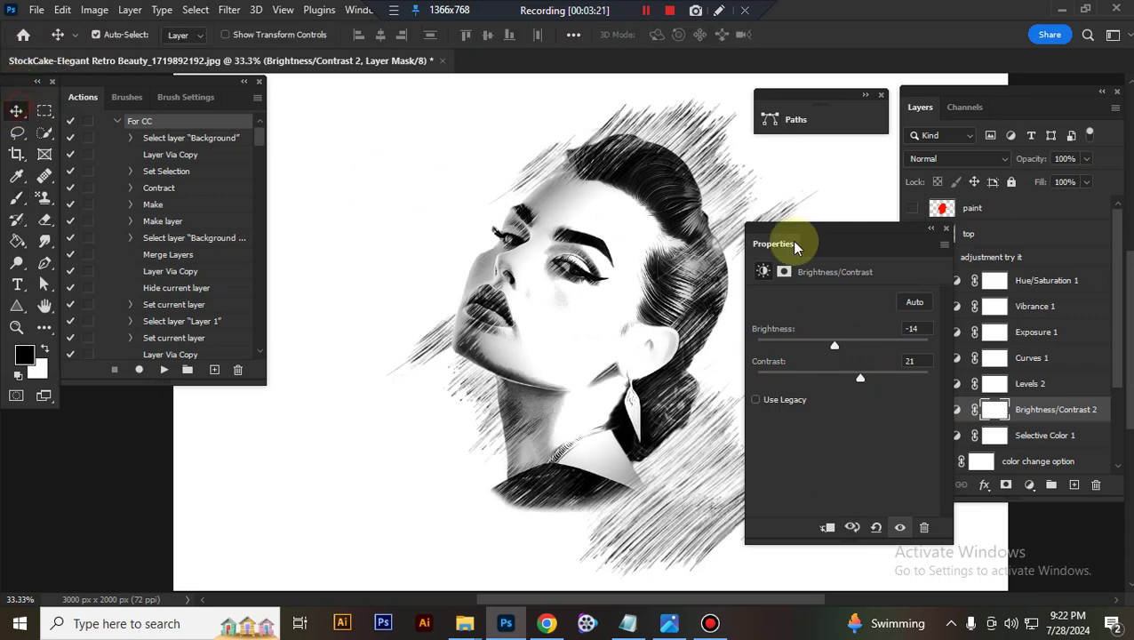
pyautogui.click(946, 228)
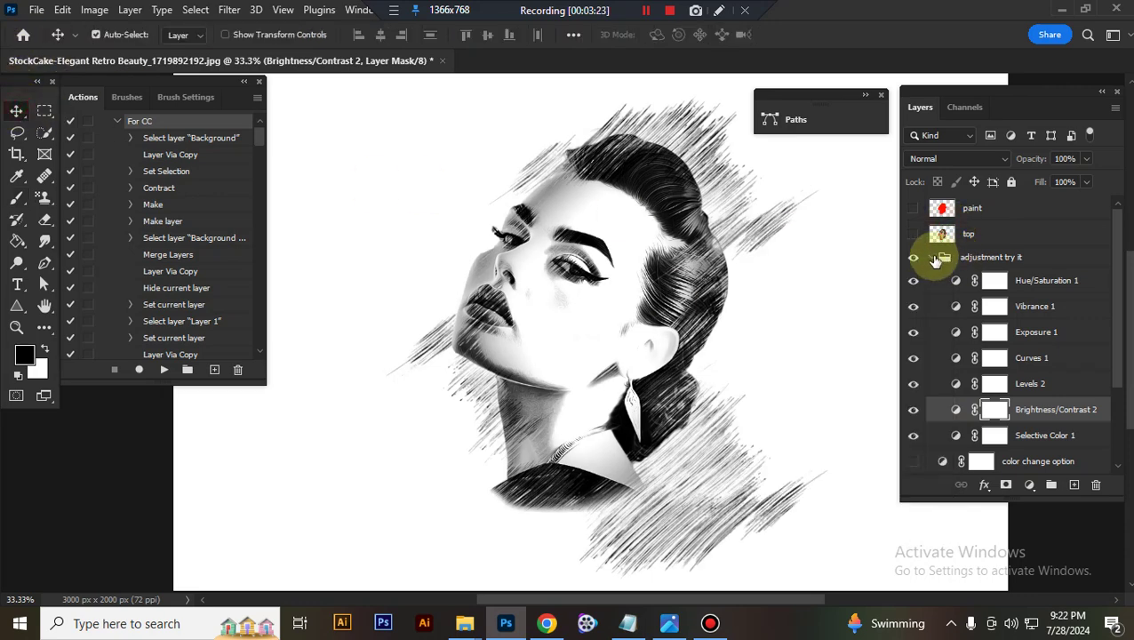
# - Collapse the adjustment try it group and turn on the color change option Gradient Map
pyautogui.click(934, 258)
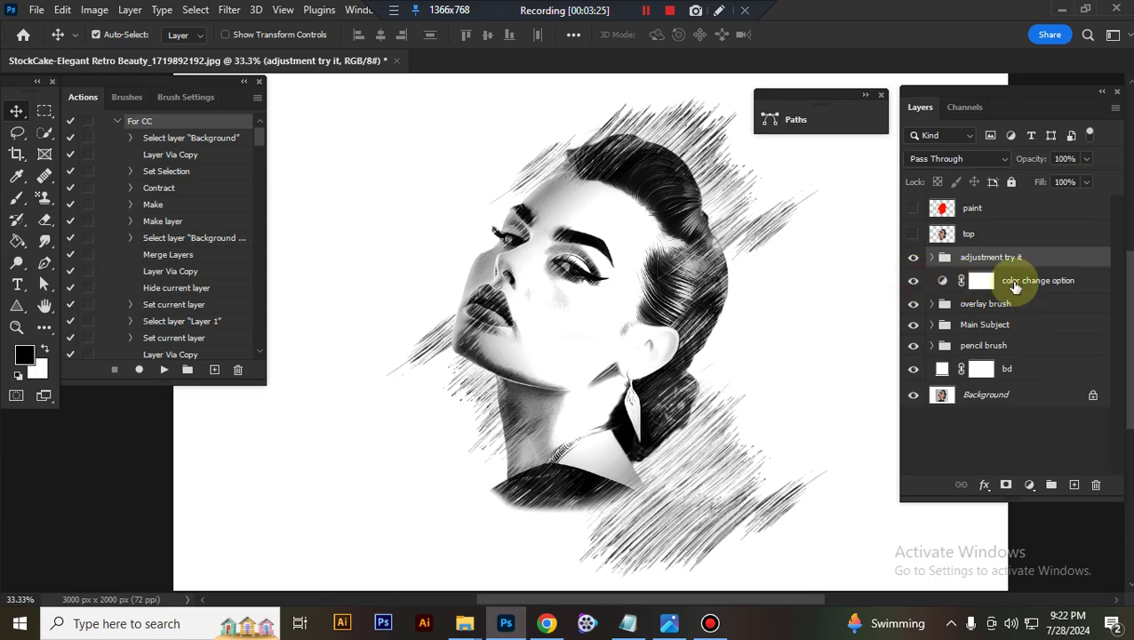
pyautogui.click(1051, 281)
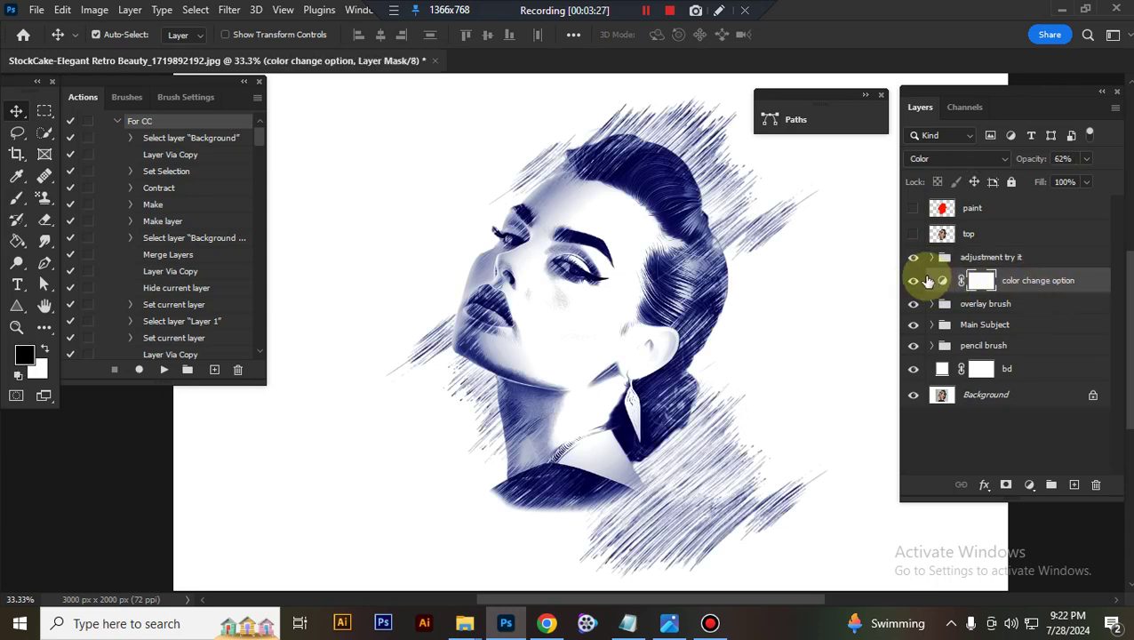
pyautogui.click(914, 281)
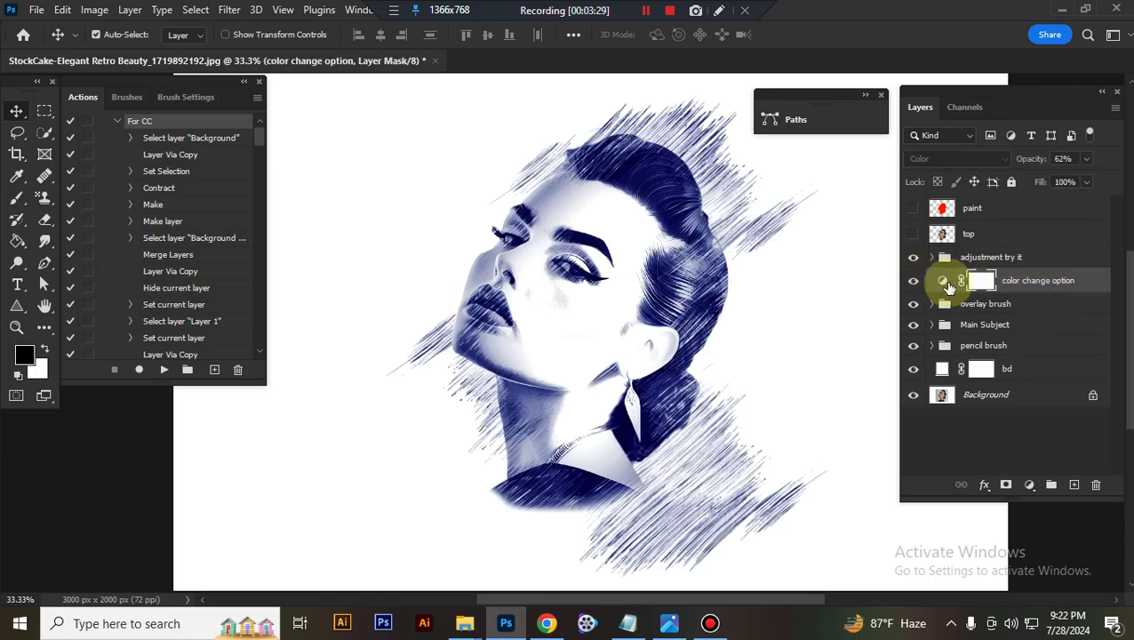
pyautogui.doubleClick(943, 282)
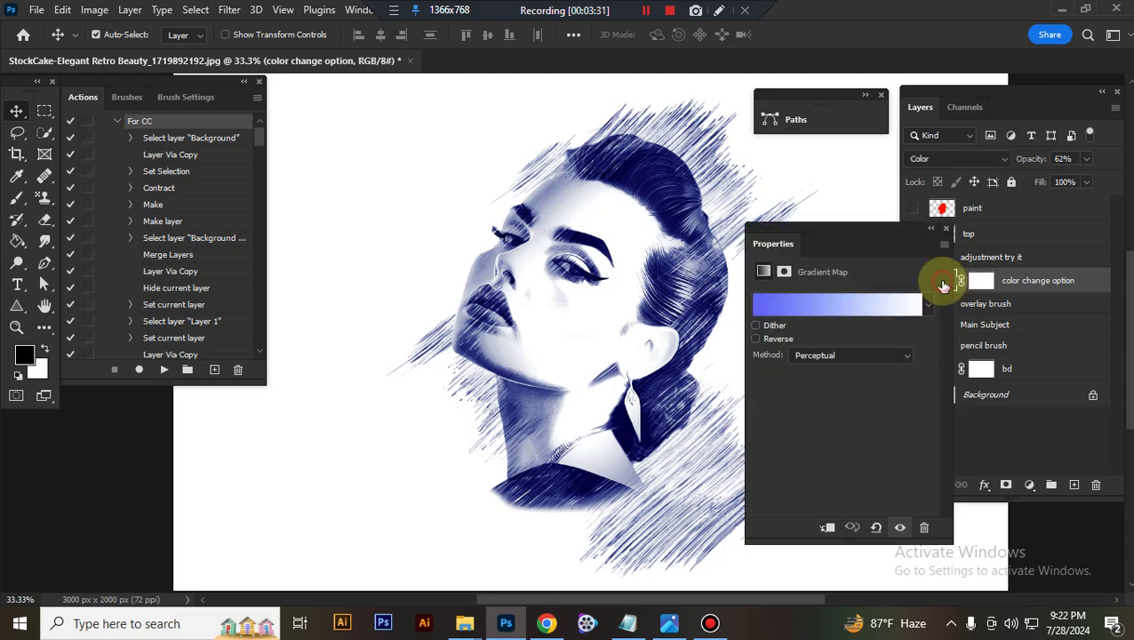
# - Try green and orange gradient presets, settle on the sepia brown one, and close Properties
pyautogui.click(928, 307)
pyautogui.click(852, 345)
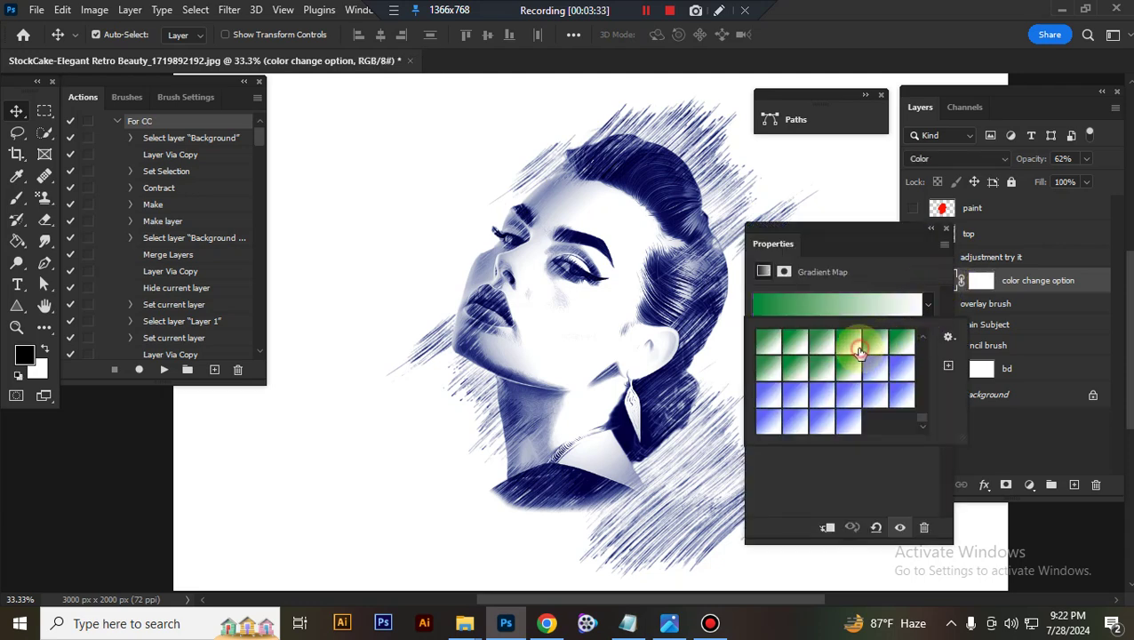
pyautogui.scroll(4, 869, 376)
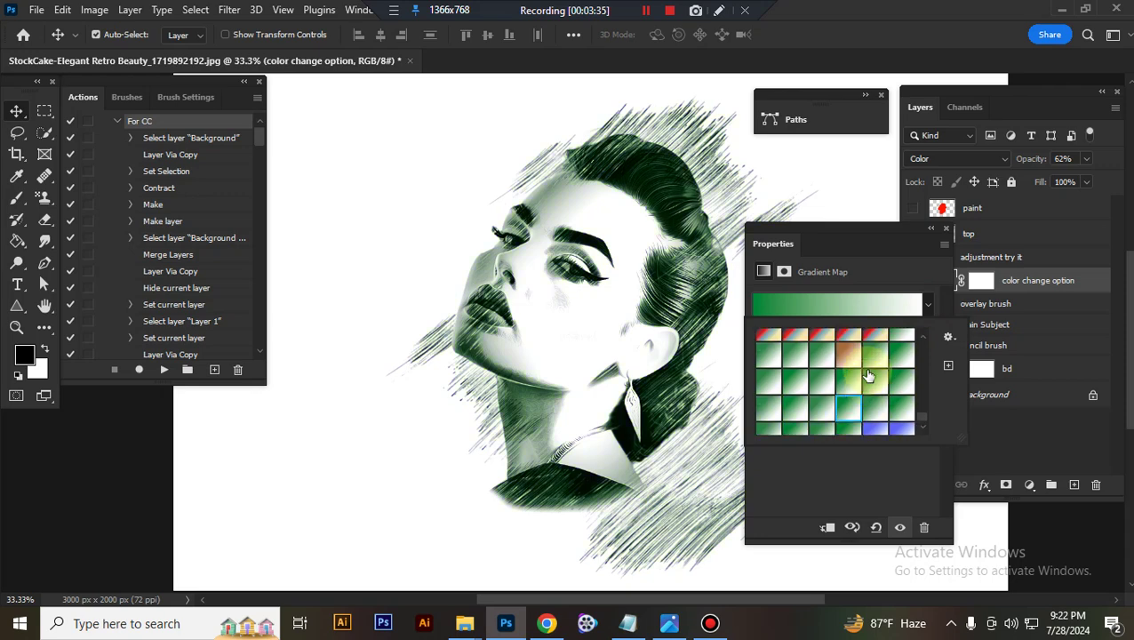
pyautogui.scroll(6, 875, 378)
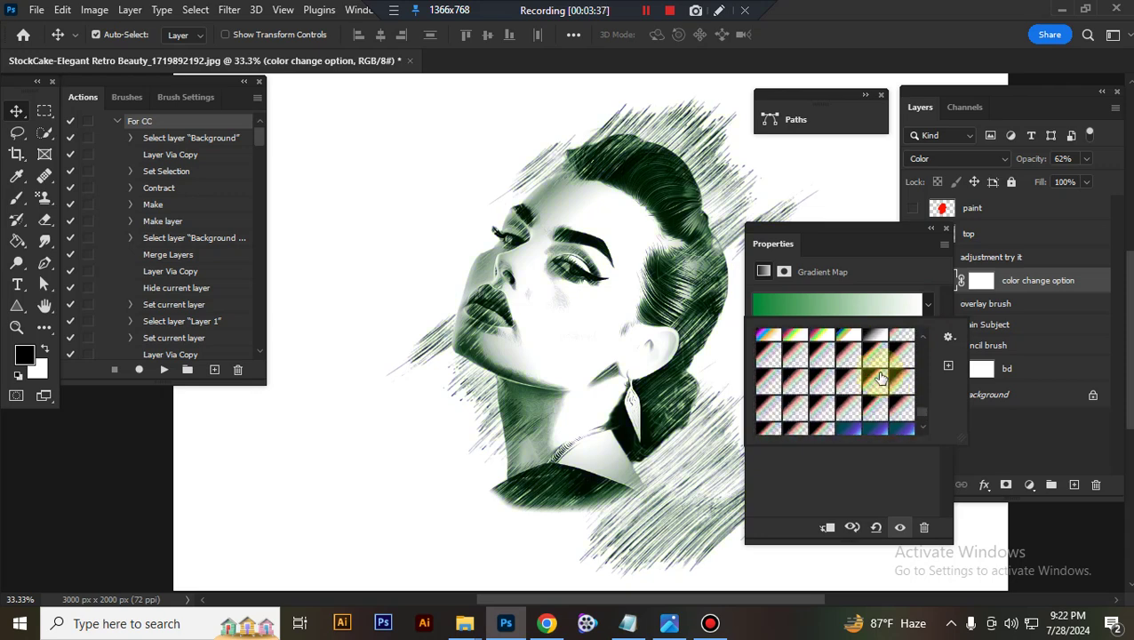
pyautogui.scroll(6, 892, 384)
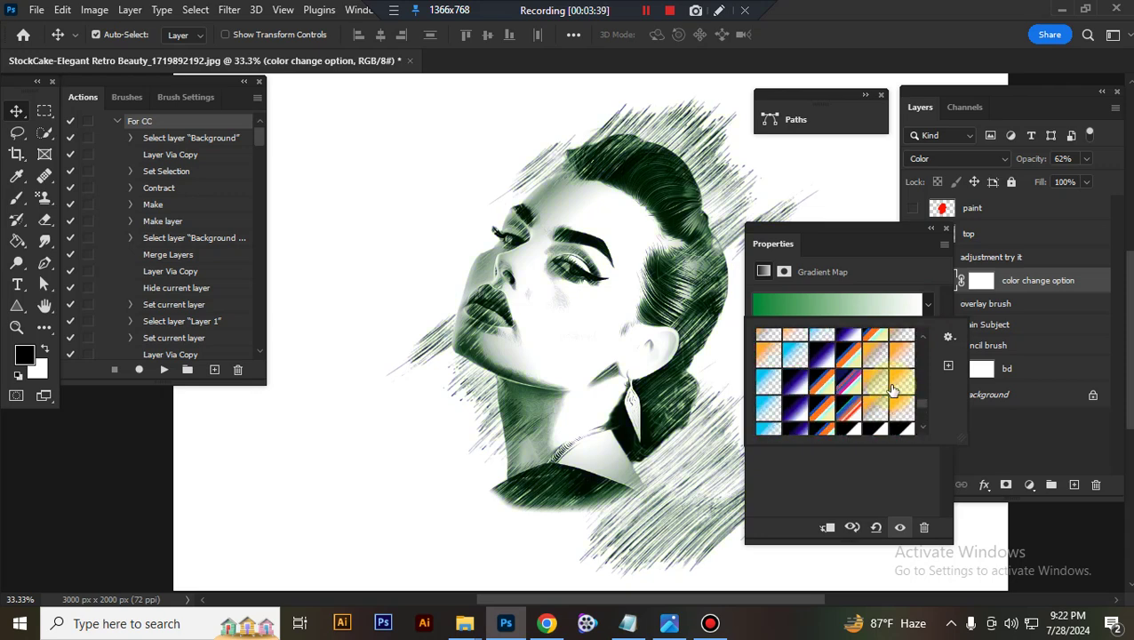
pyautogui.scroll(6, 858, 380)
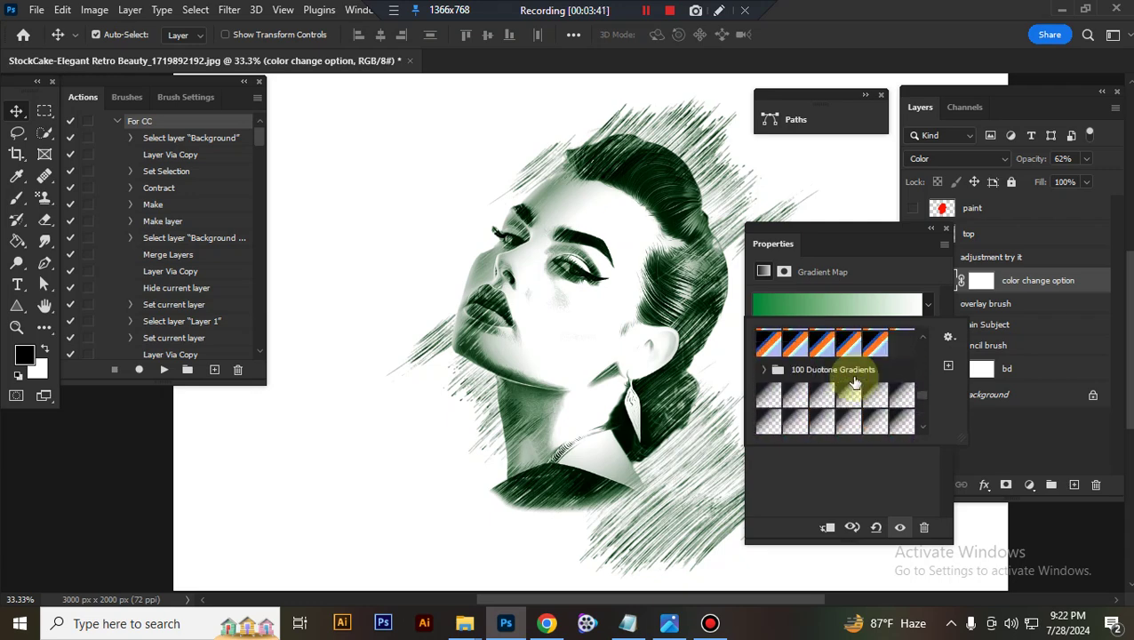
pyautogui.scroll(6, 860, 386)
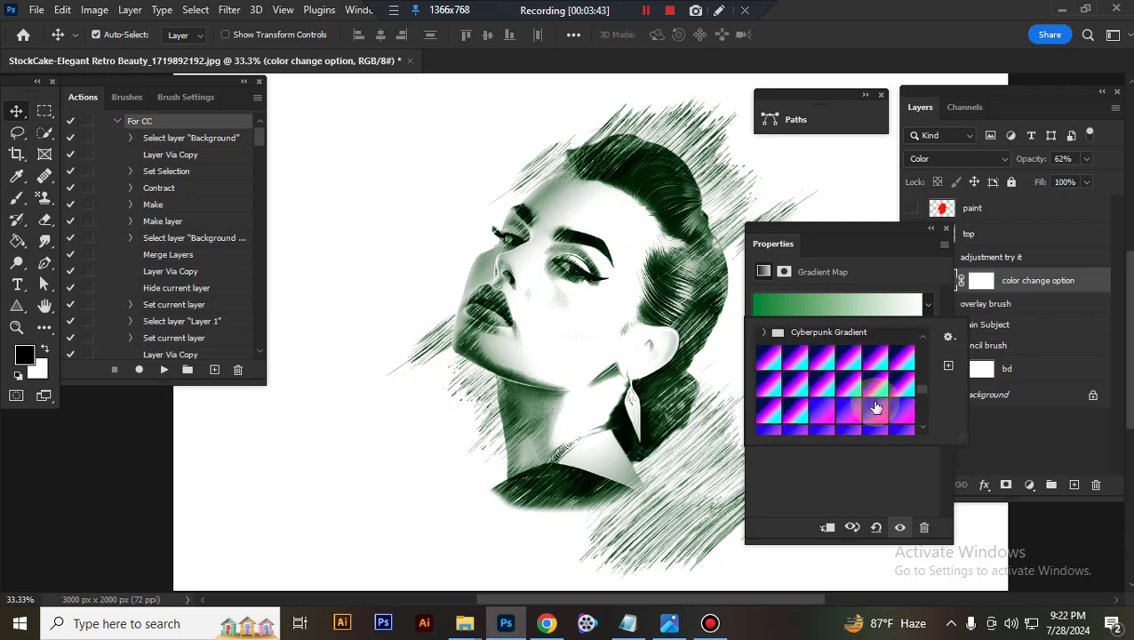
pyautogui.scroll(4, 862, 351)
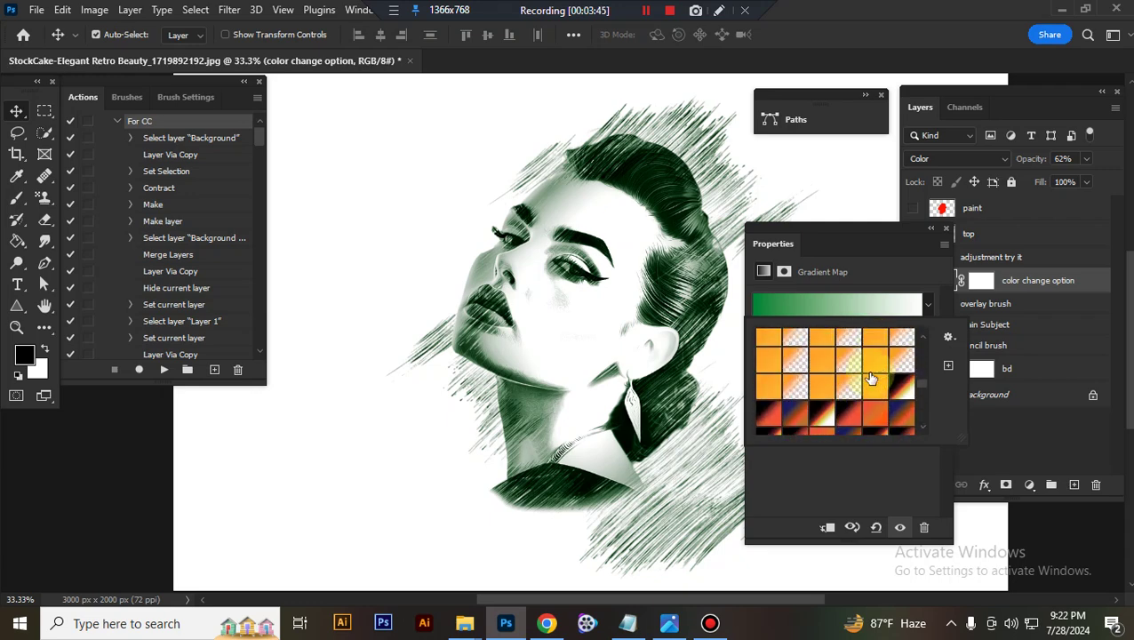
pyautogui.click(874, 367)
pyautogui.scroll(8, 875, 369)
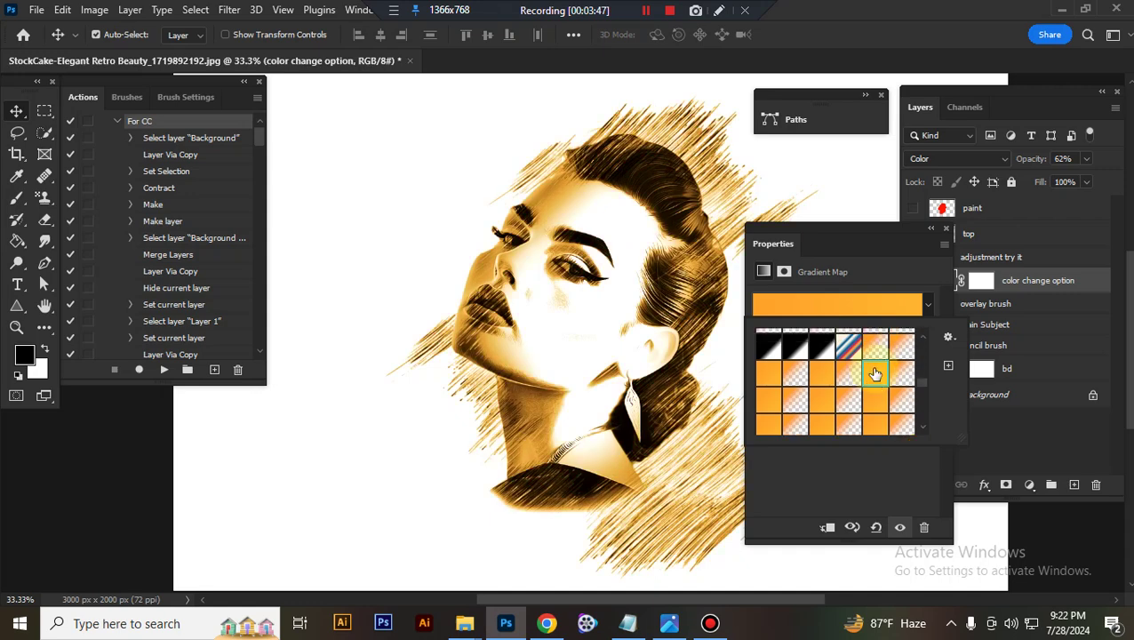
pyautogui.scroll(8, 879, 373)
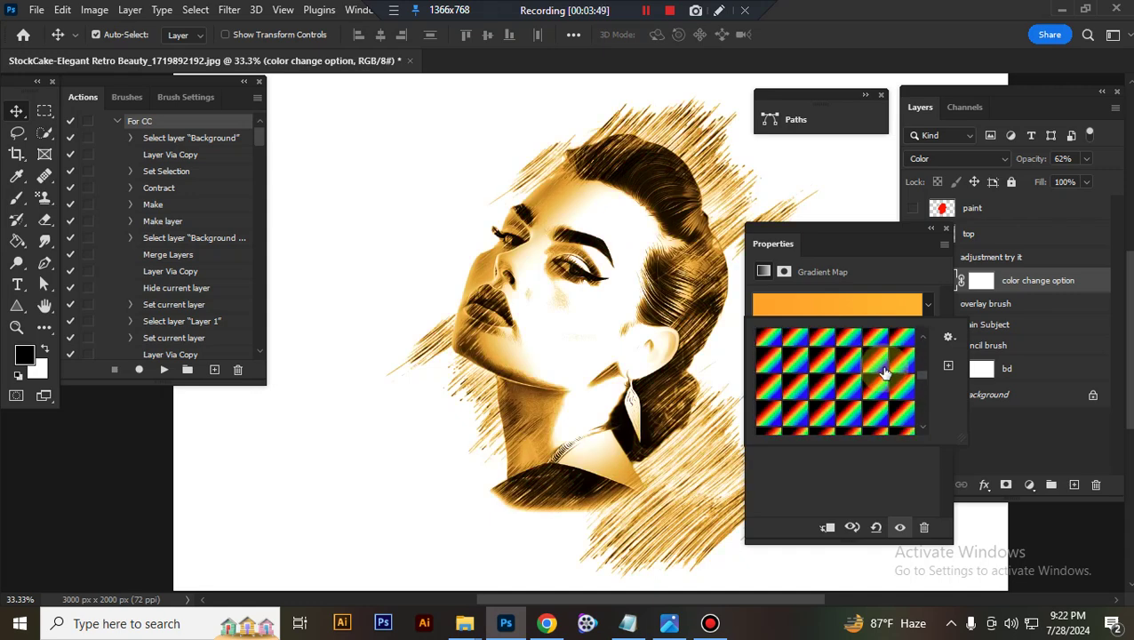
pyautogui.scroll(3, 878, 391)
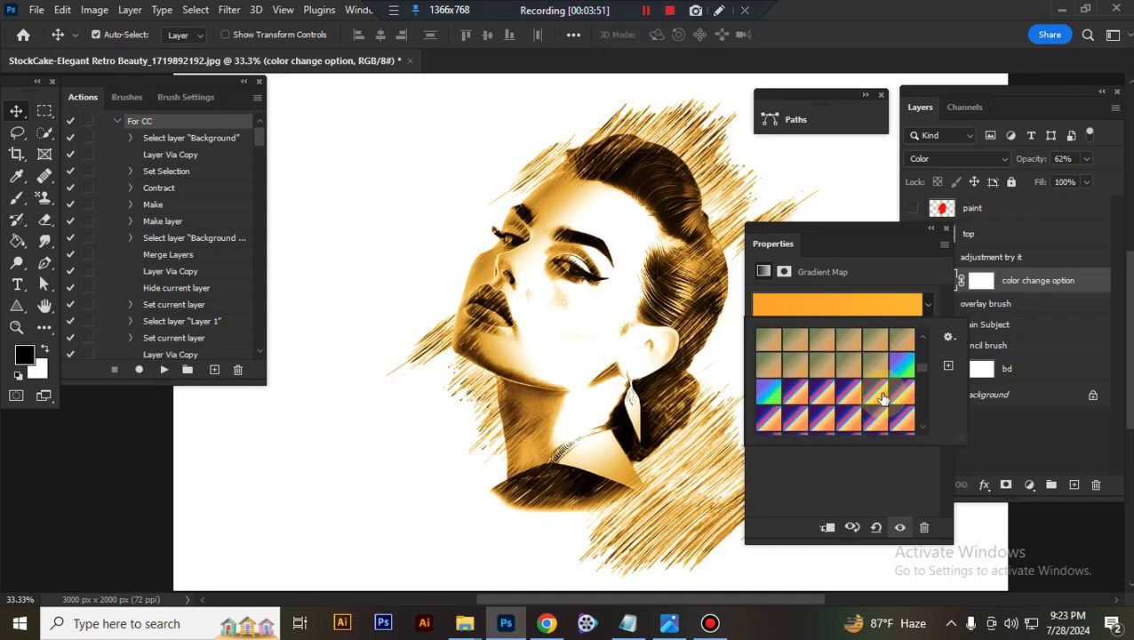
pyautogui.click(875, 364)
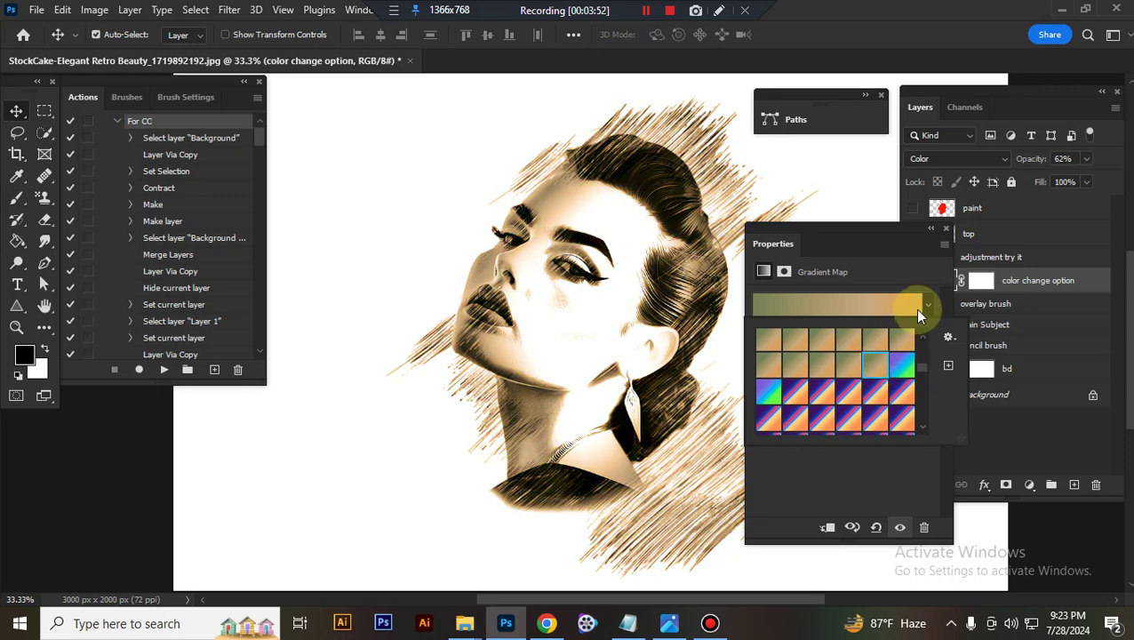
pyautogui.click(946, 229)
pyautogui.click(946, 229)
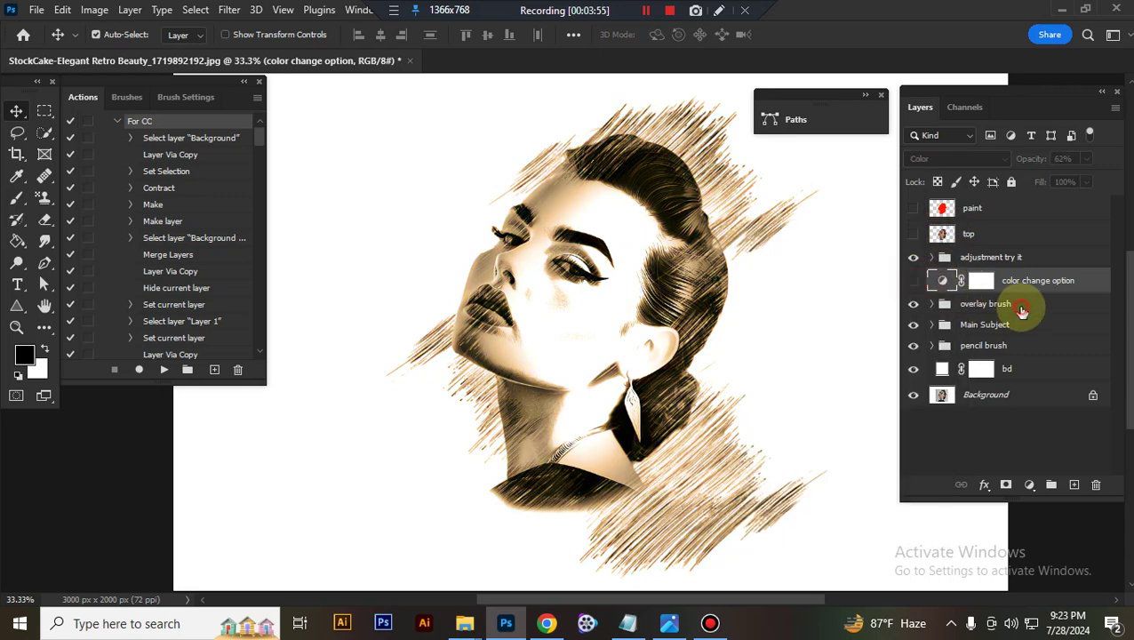
# - Toggle the overlay brush group's visibility to compare, then expand the group
pyautogui.click(940, 304)
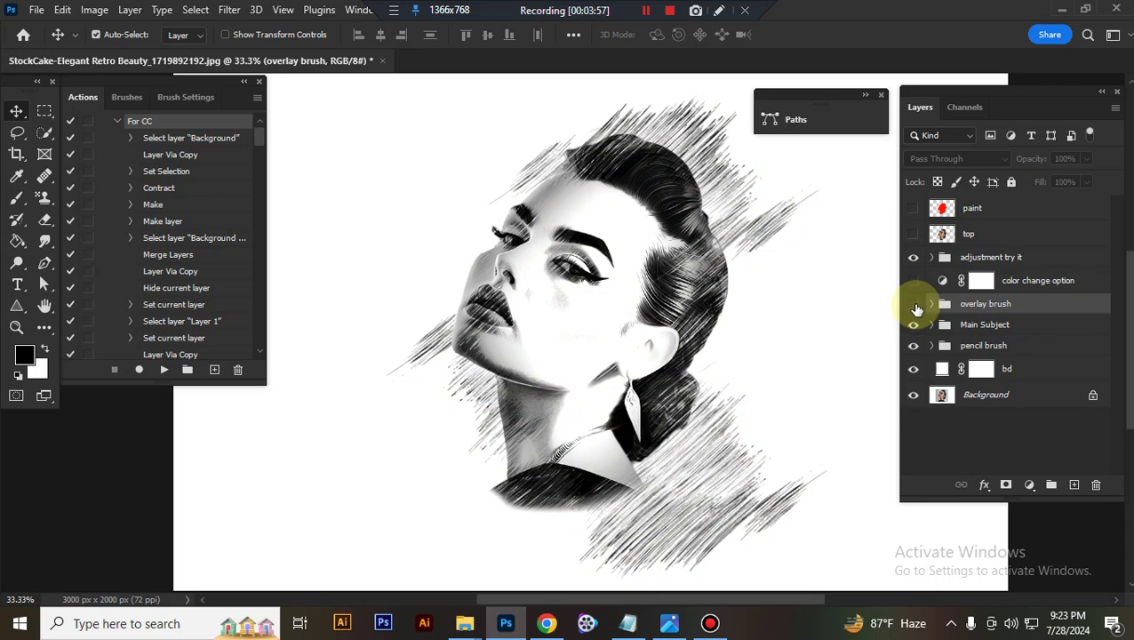
pyautogui.click(915, 305)
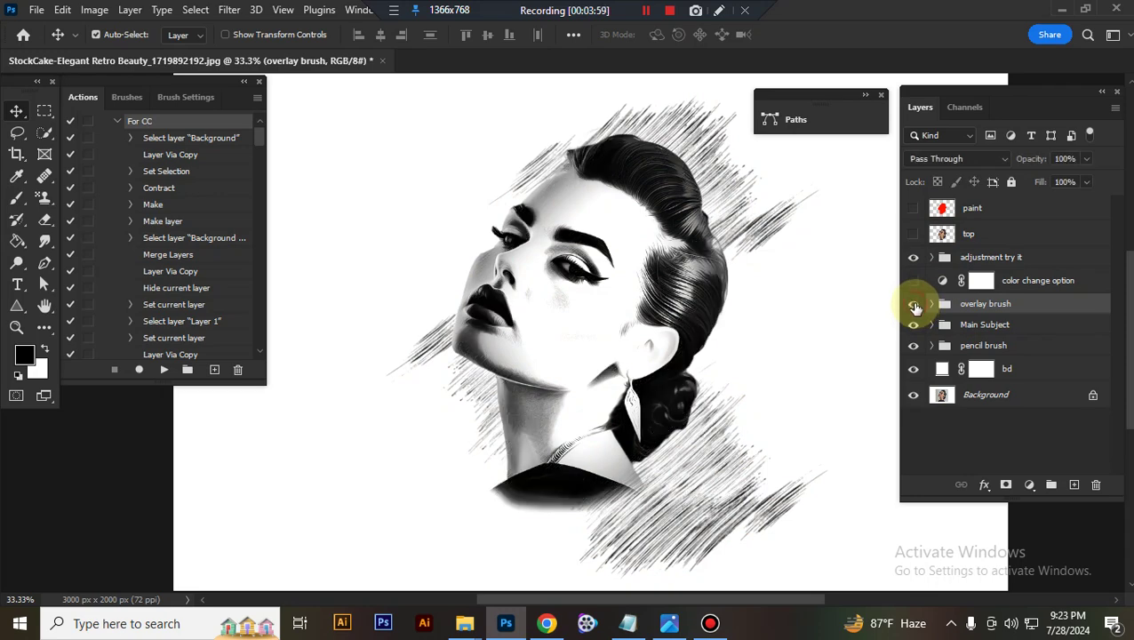
pyautogui.click(914, 306)
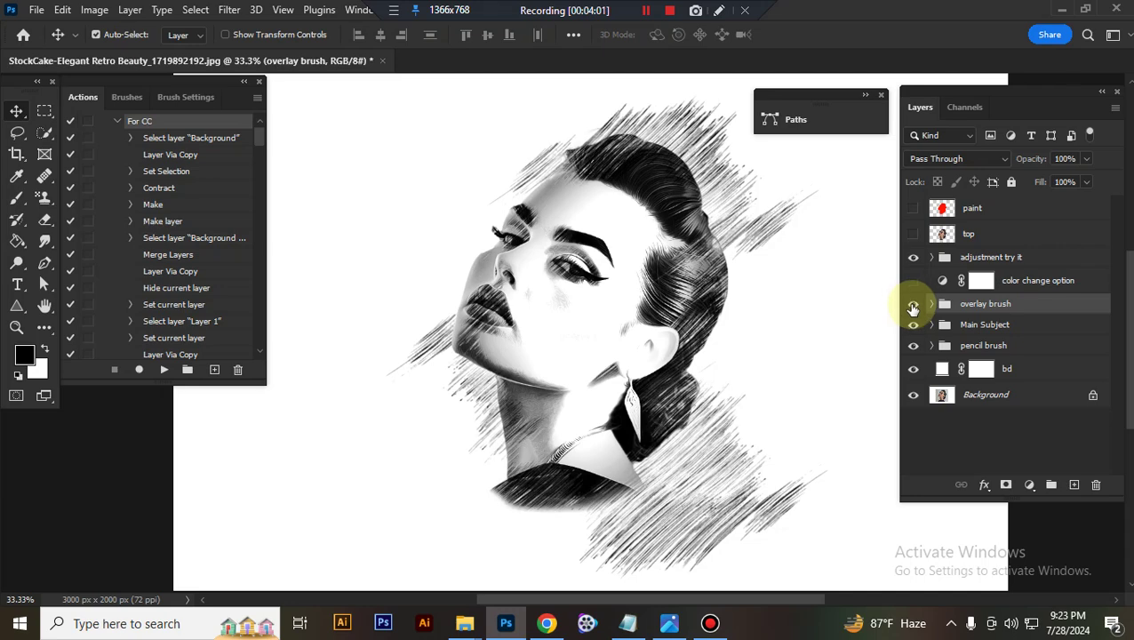
pyautogui.click(914, 305)
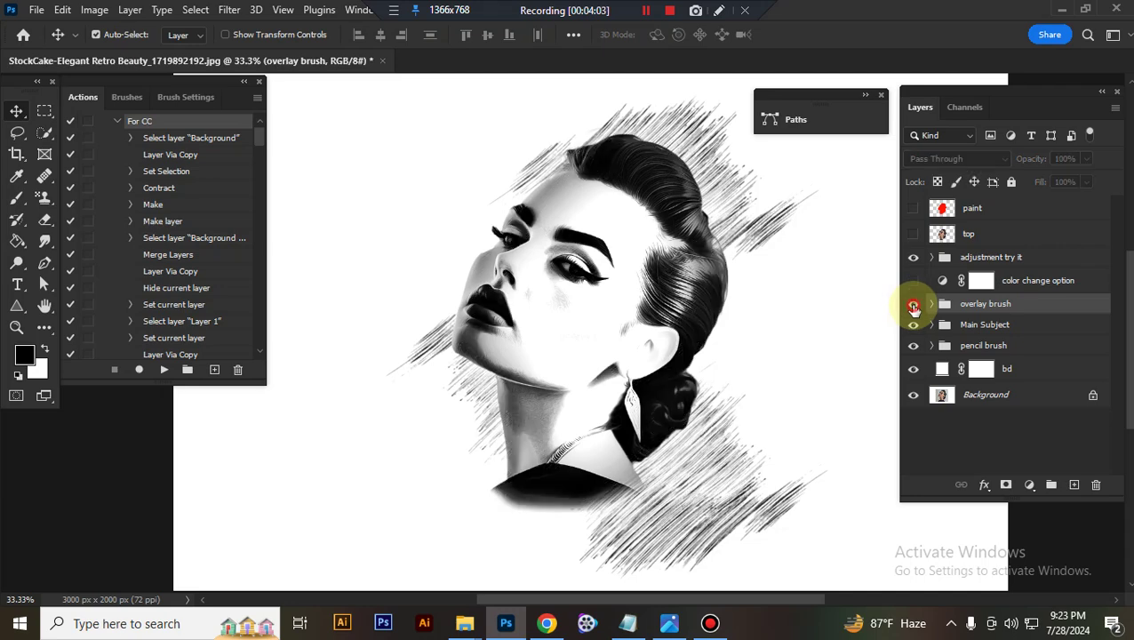
pyautogui.click(913, 305)
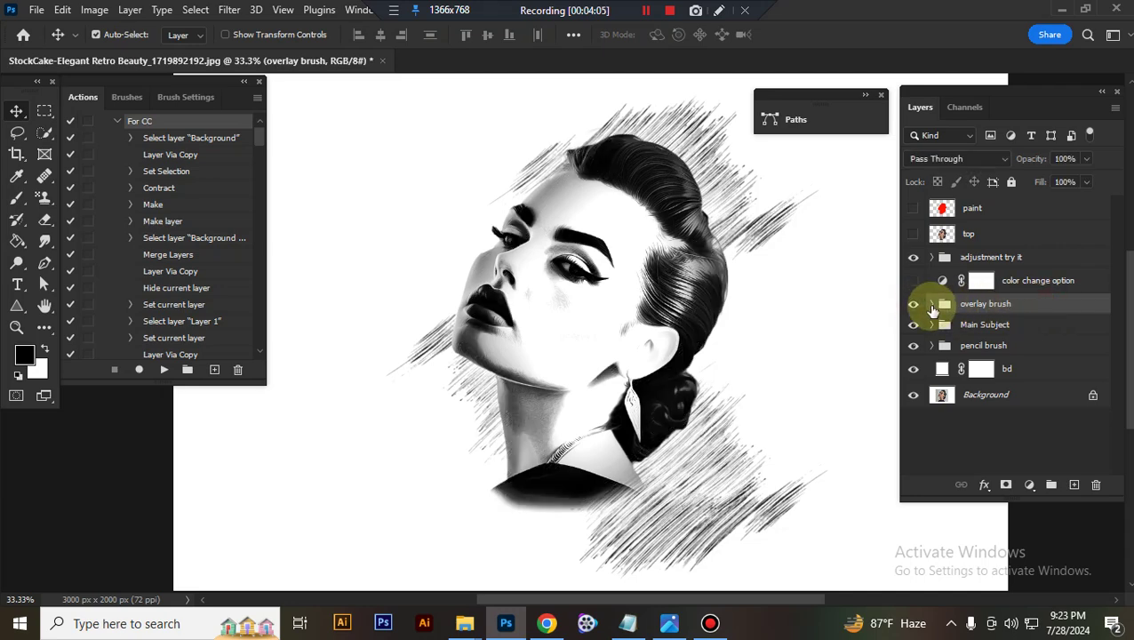
pyautogui.click(931, 305)
# - Scale the b 4 and b 3 brush layers down to about 95%, then collapse the group
pyautogui.click(967, 333)
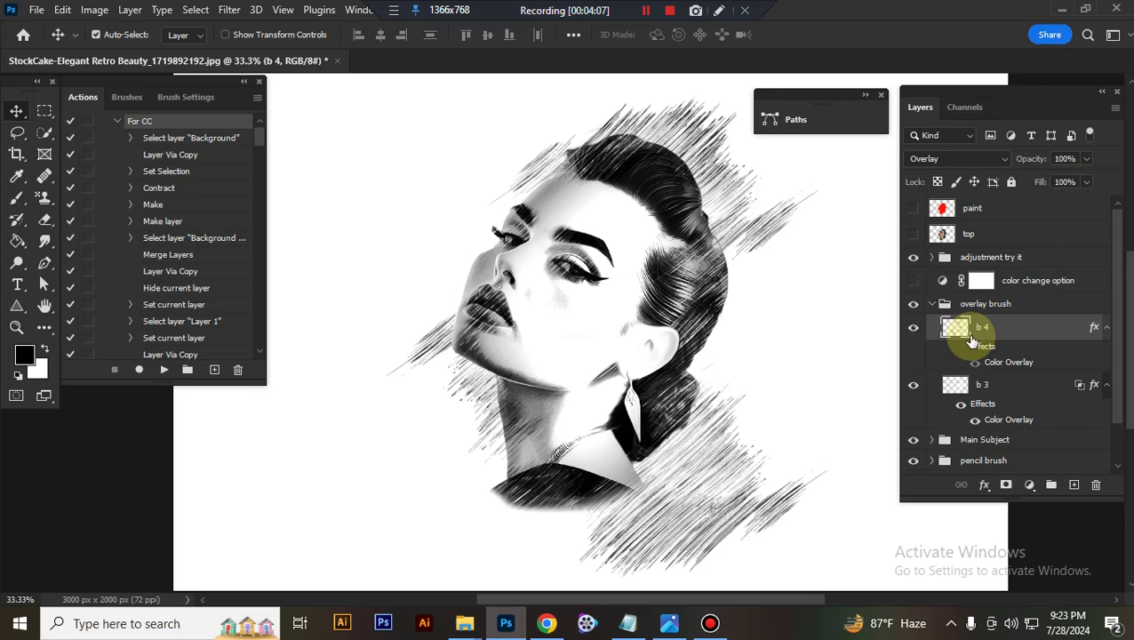
pyautogui.hotkey('ctrl', 't')
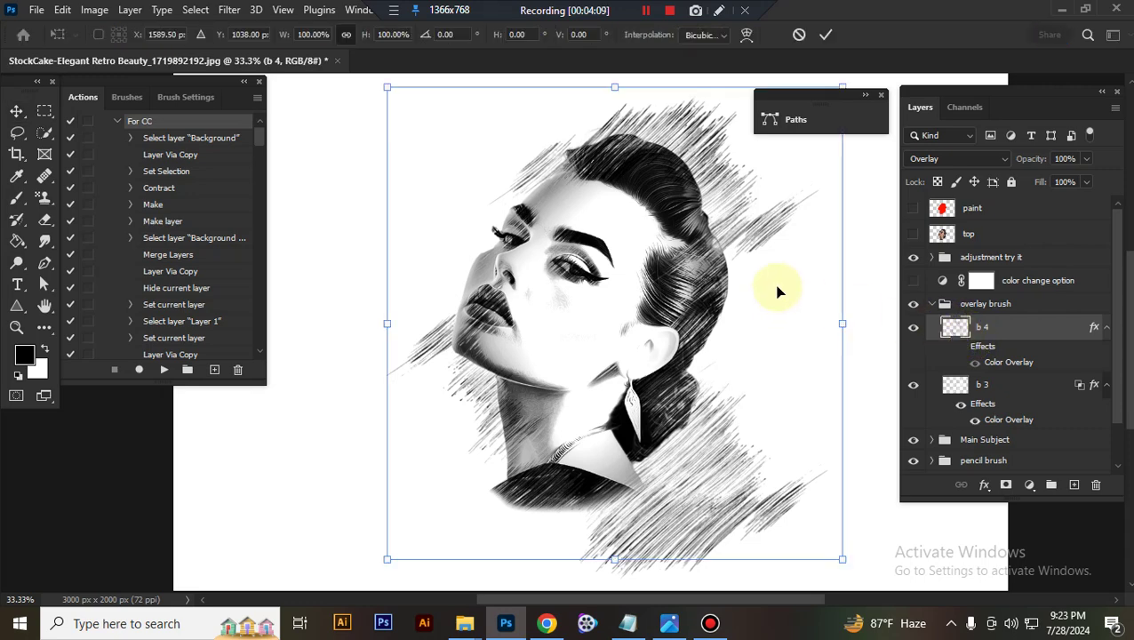
pyautogui.hotkey('ctrl', '-')
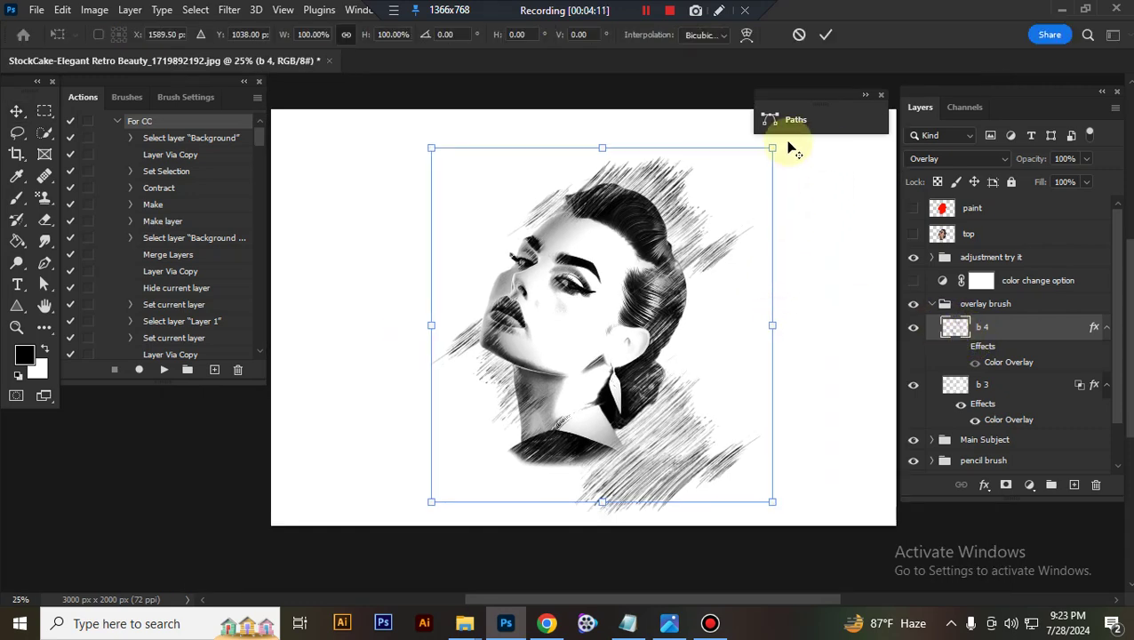
pyautogui.moveTo(773, 148); pyautogui.dragTo(763, 157)
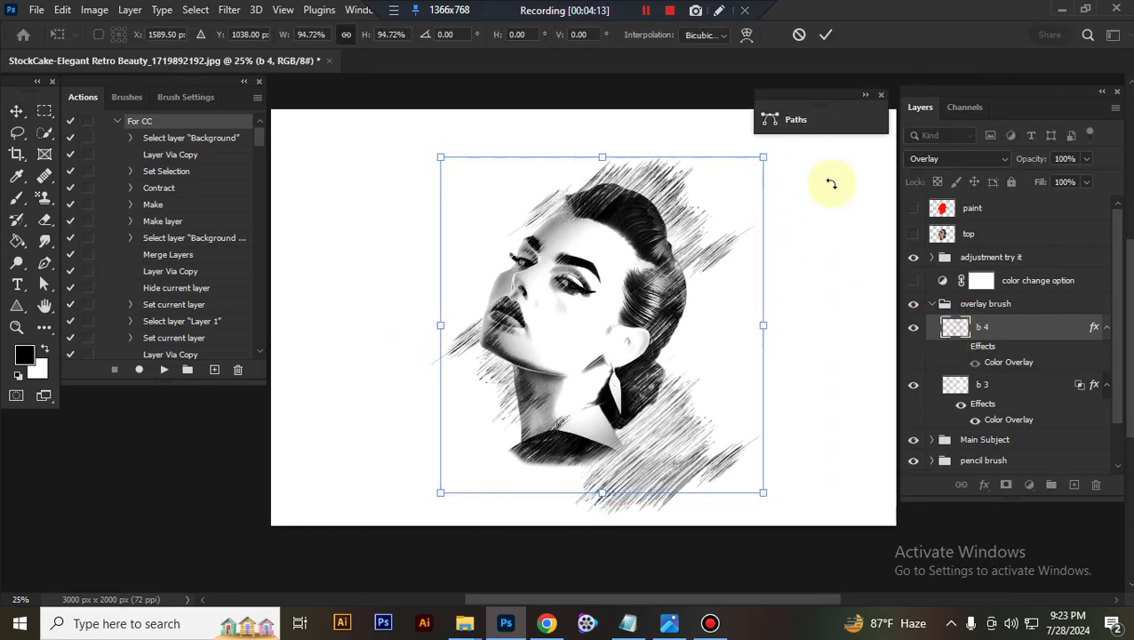
pyautogui.press('Return')
pyautogui.moveTo(1002, 389); pyautogui.dragTo(960, 335)
pyautogui.hotkey('ctrl', 't')
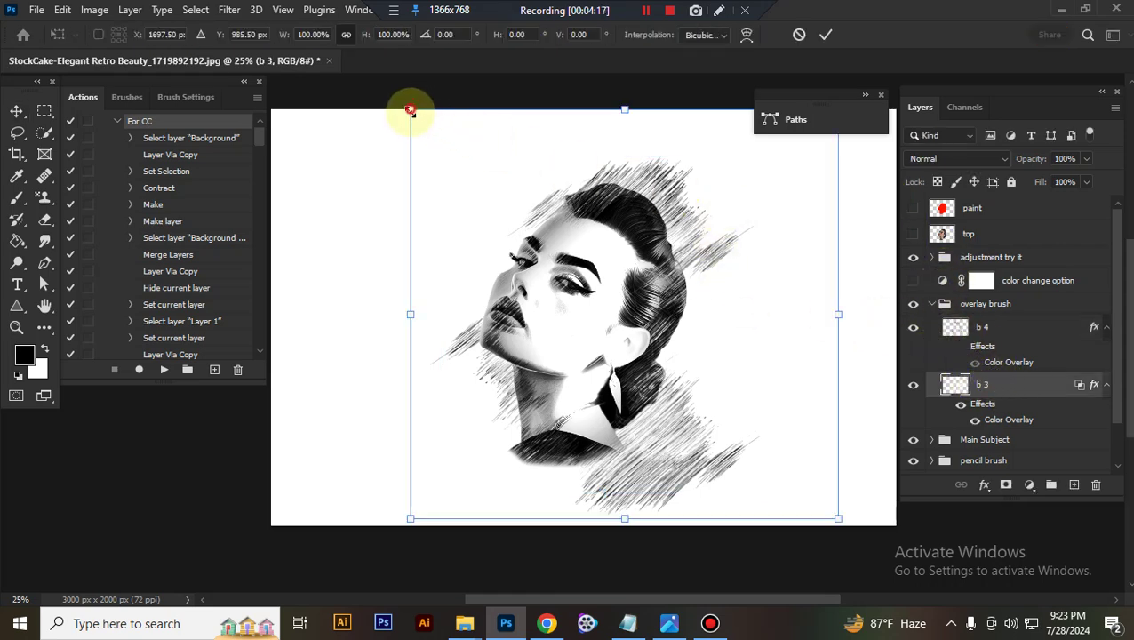
pyautogui.moveTo(410, 107); pyautogui.dragTo(411, 120)
pyautogui.press('Return')
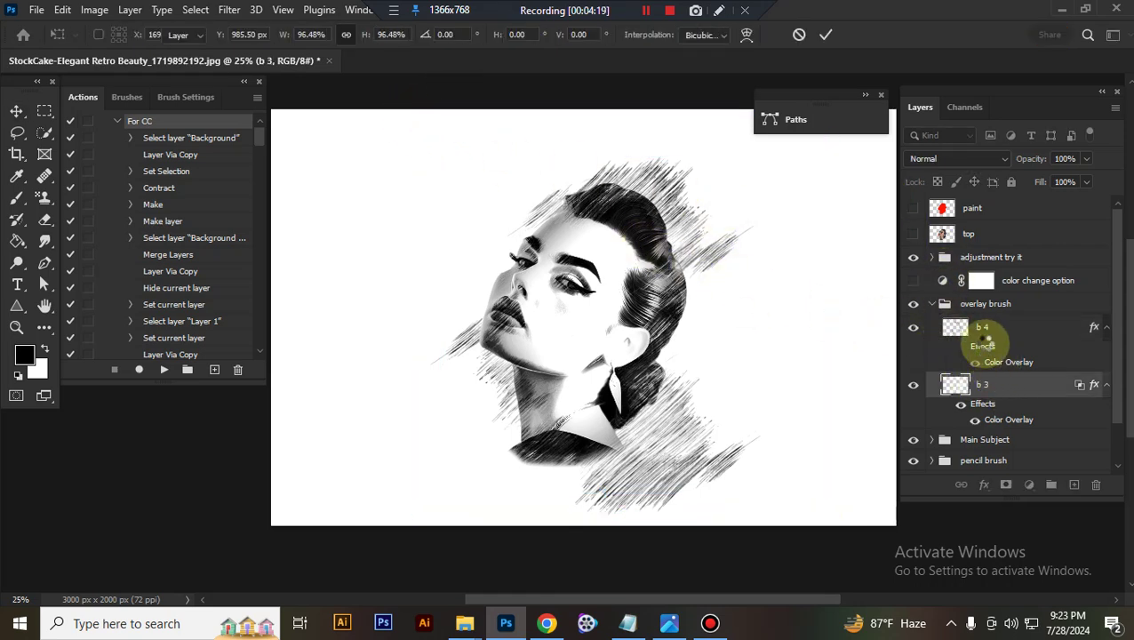
pyautogui.click(931, 305)
# - Expand Main Subject, turn Brightness/Contrast 1 back on, and inspect it and Levels 1
pyautogui.click(1000, 325)
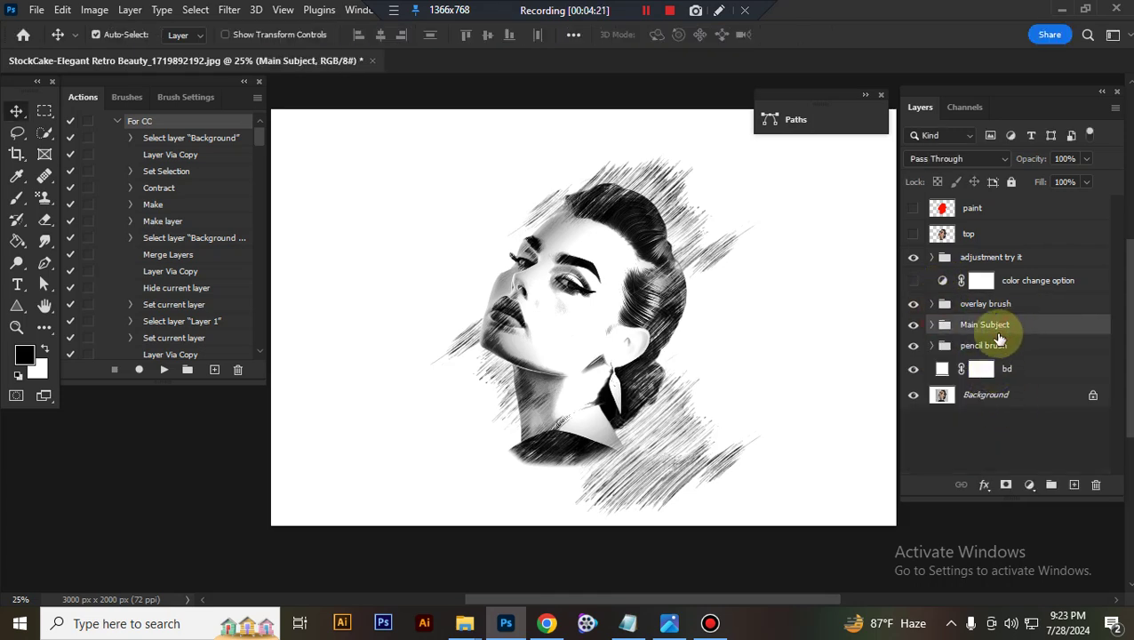
pyautogui.click(931, 325)
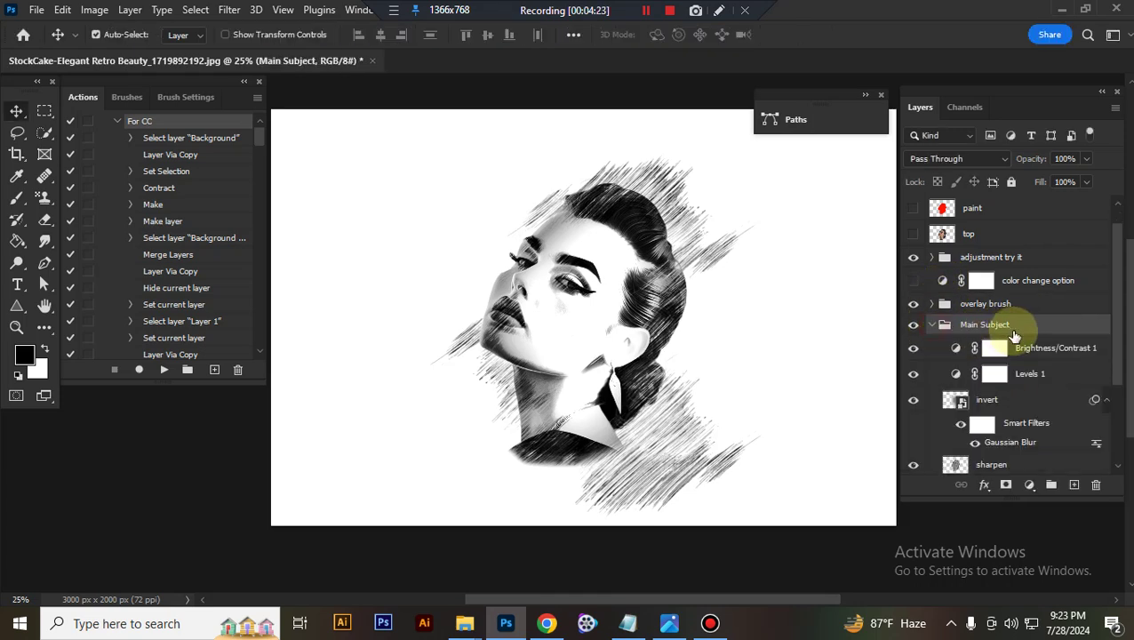
pyautogui.scroll(-2, 977, 319)
pyautogui.click(1049, 306)
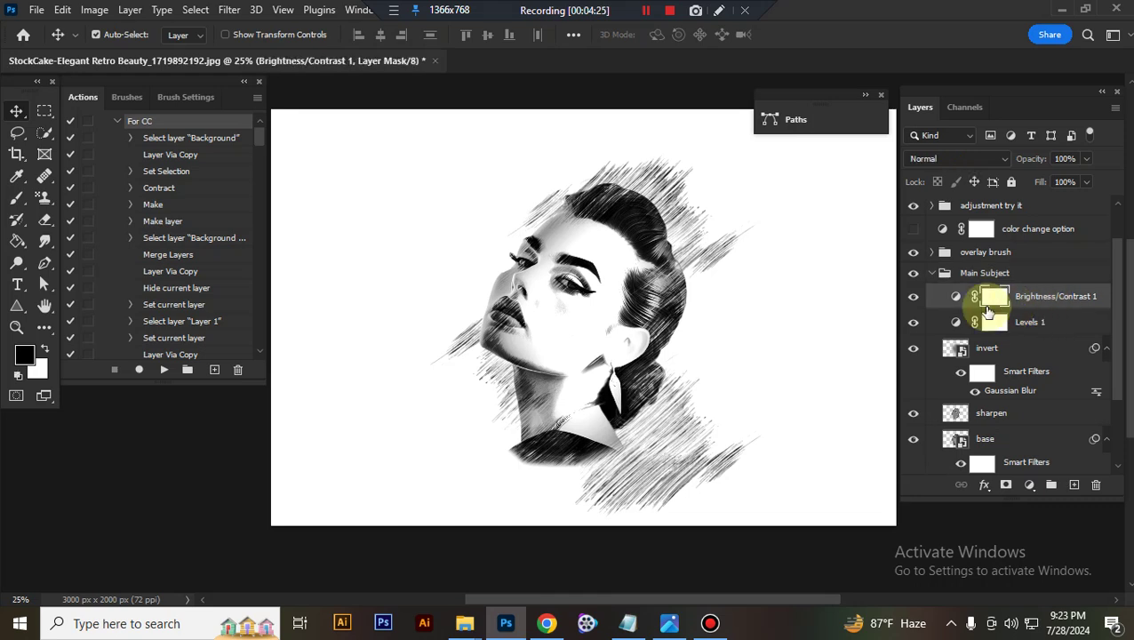
pyautogui.click(915, 299)
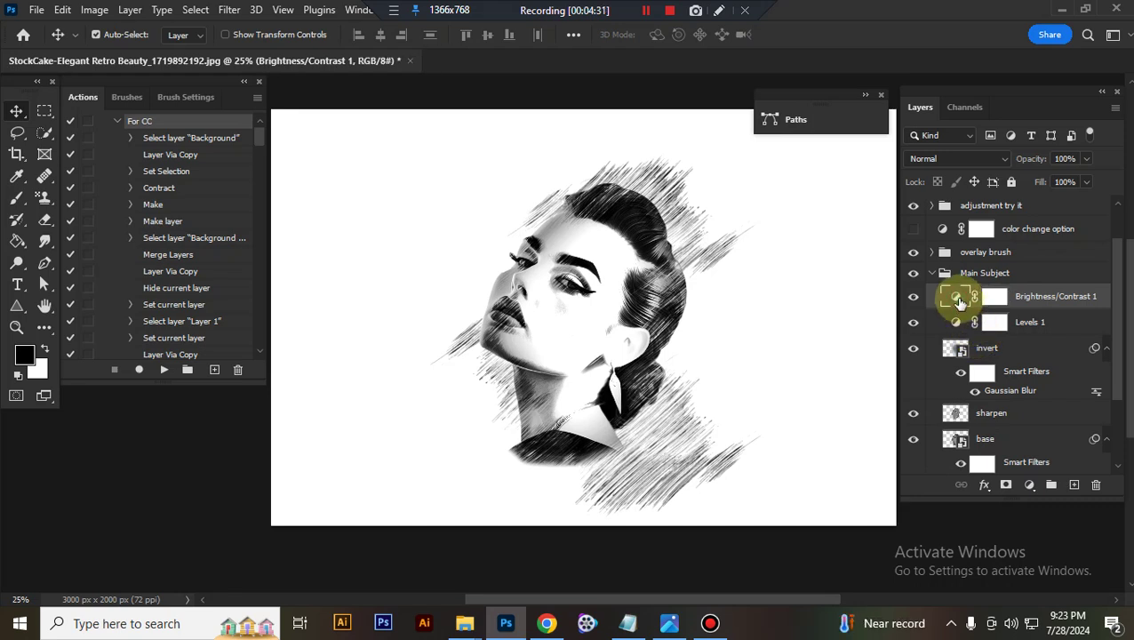
pyautogui.doubleClick(958, 300)
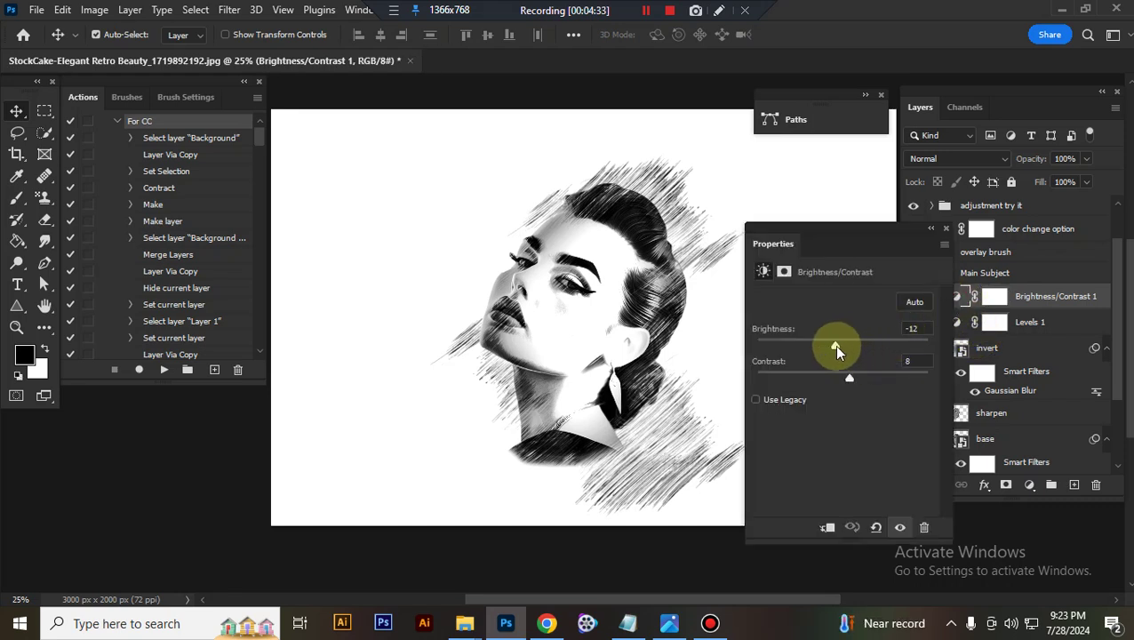
pyautogui.click(957, 323)
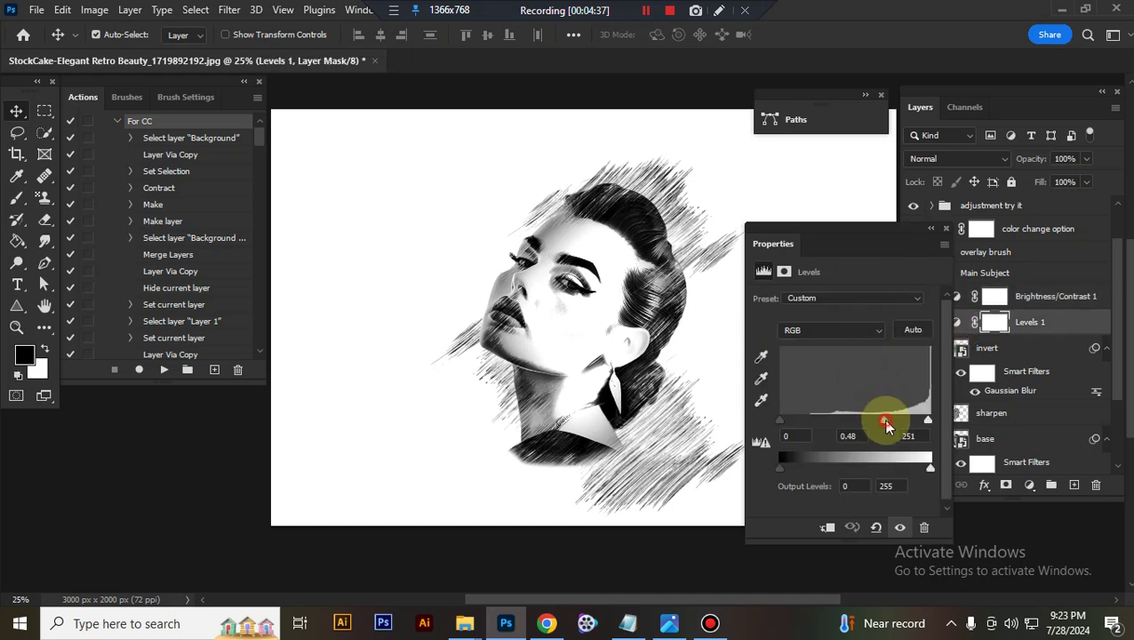
# - Check the invert layer, close Properties, make sharpen visible, check base, and collapse Main Subject
pyautogui.click(982, 351)
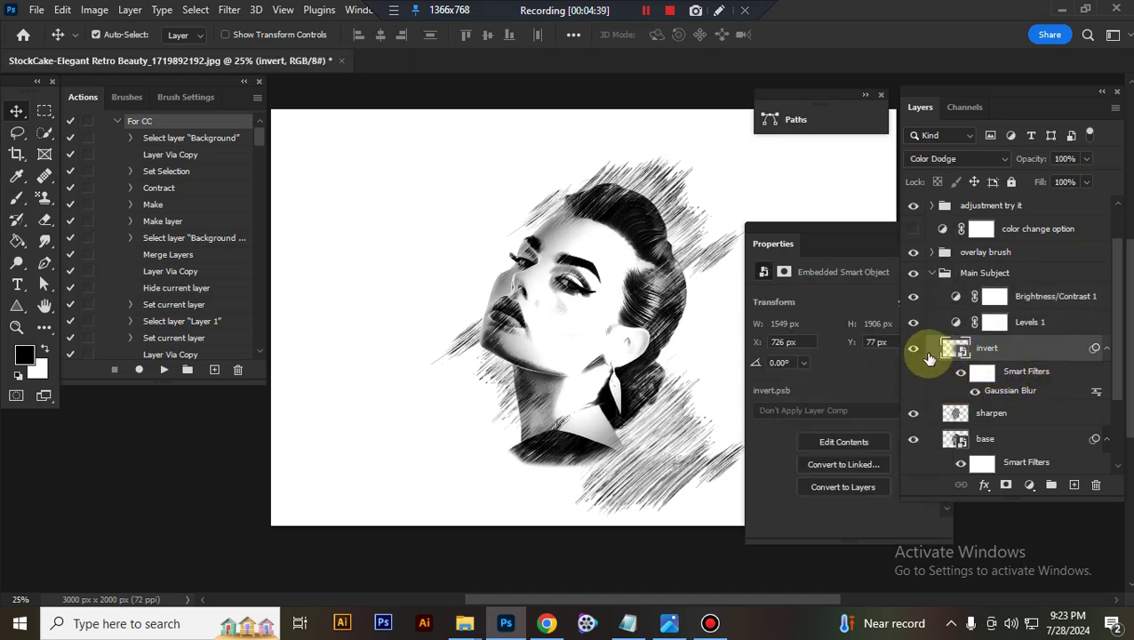
pyautogui.click(870, 230)
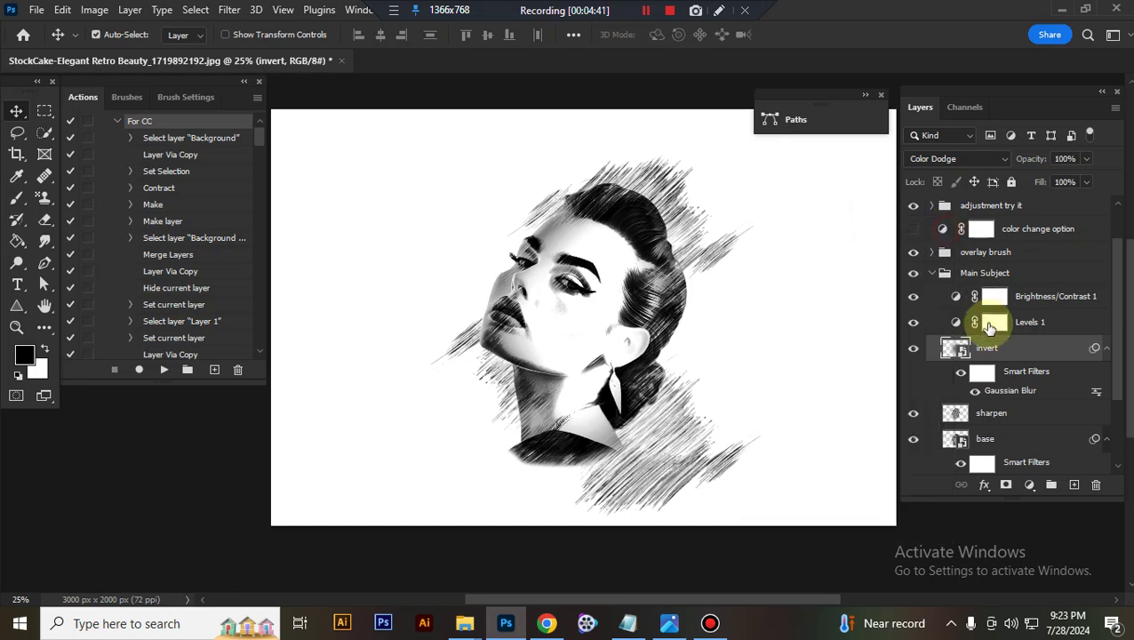
pyautogui.scroll(-1, 1035, 404)
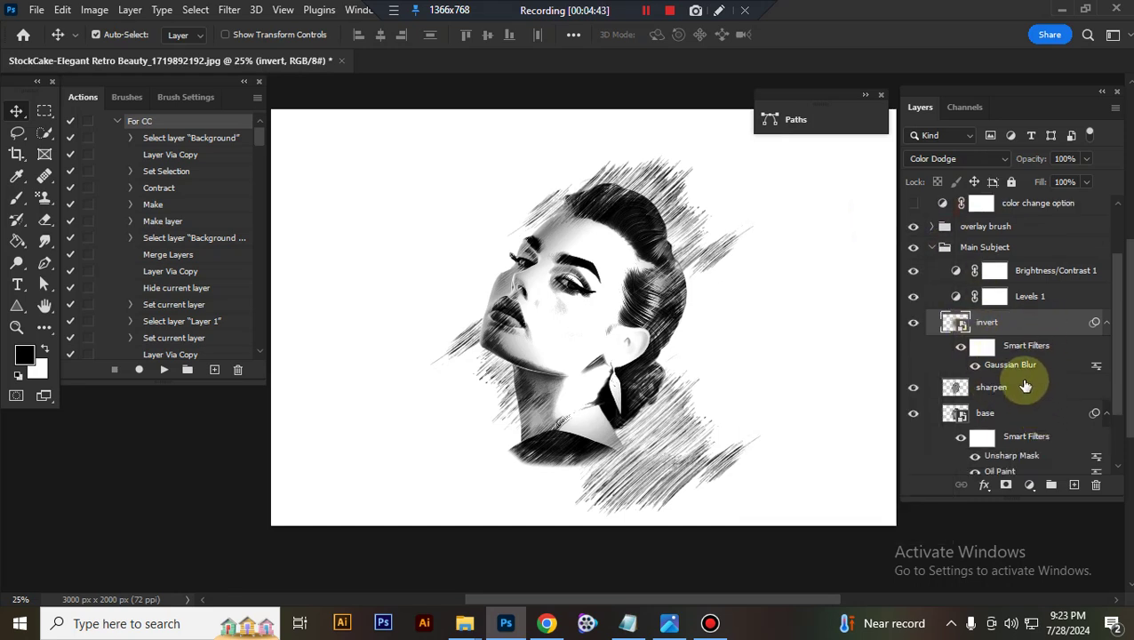
pyautogui.click(1021, 386)
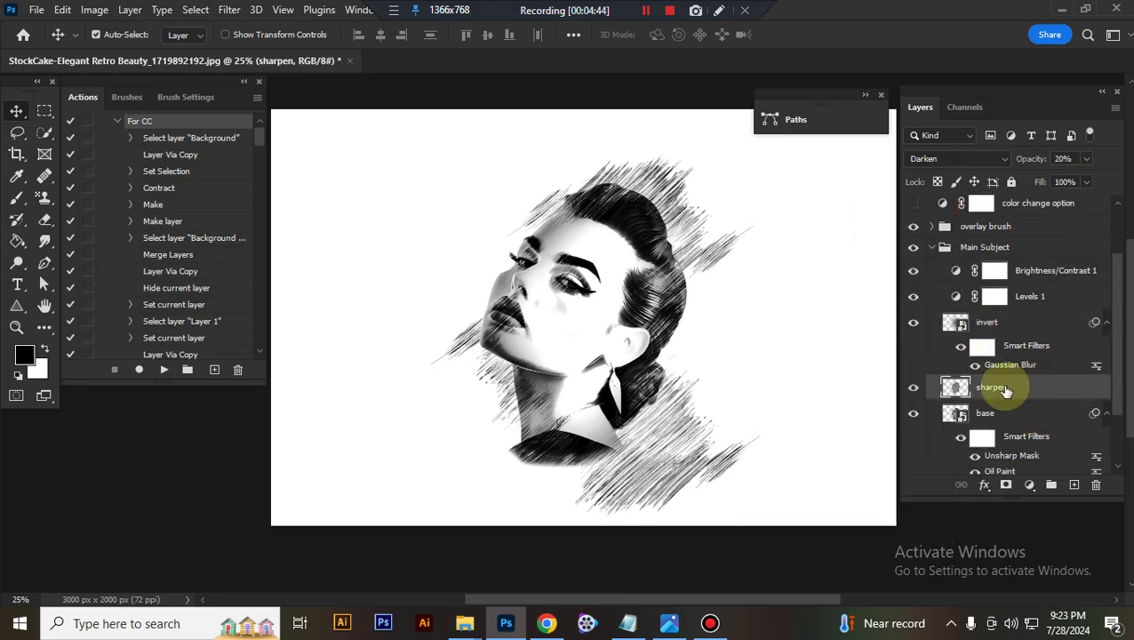
pyautogui.click(917, 391)
pyautogui.click(990, 408)
pyautogui.scroll(-2, 1031, 413)
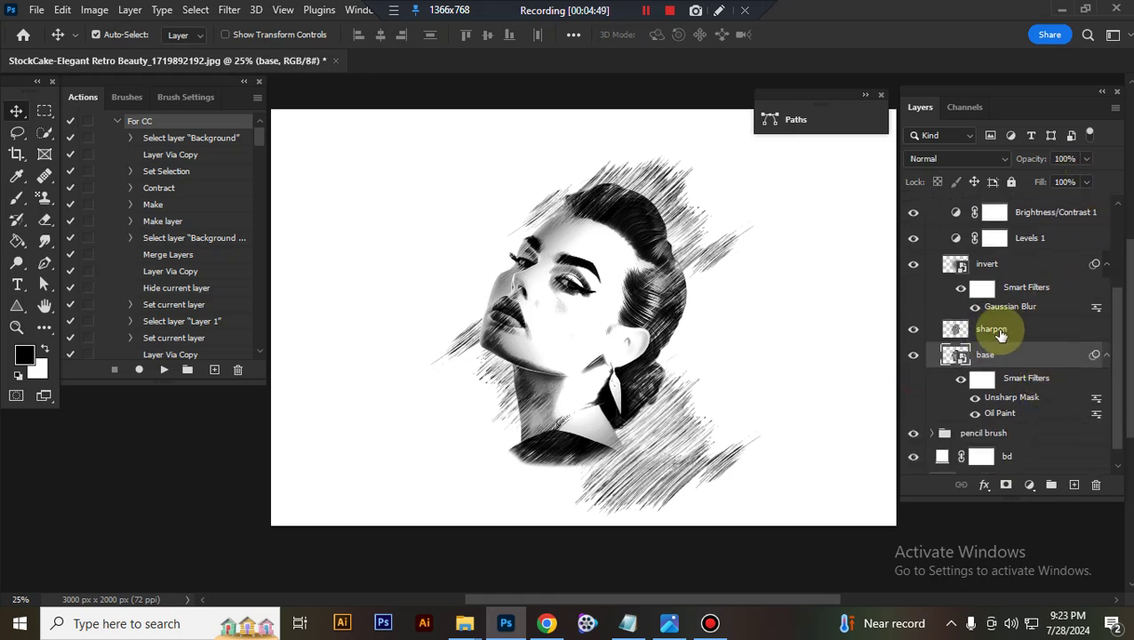
pyautogui.scroll(1, 1022, 374)
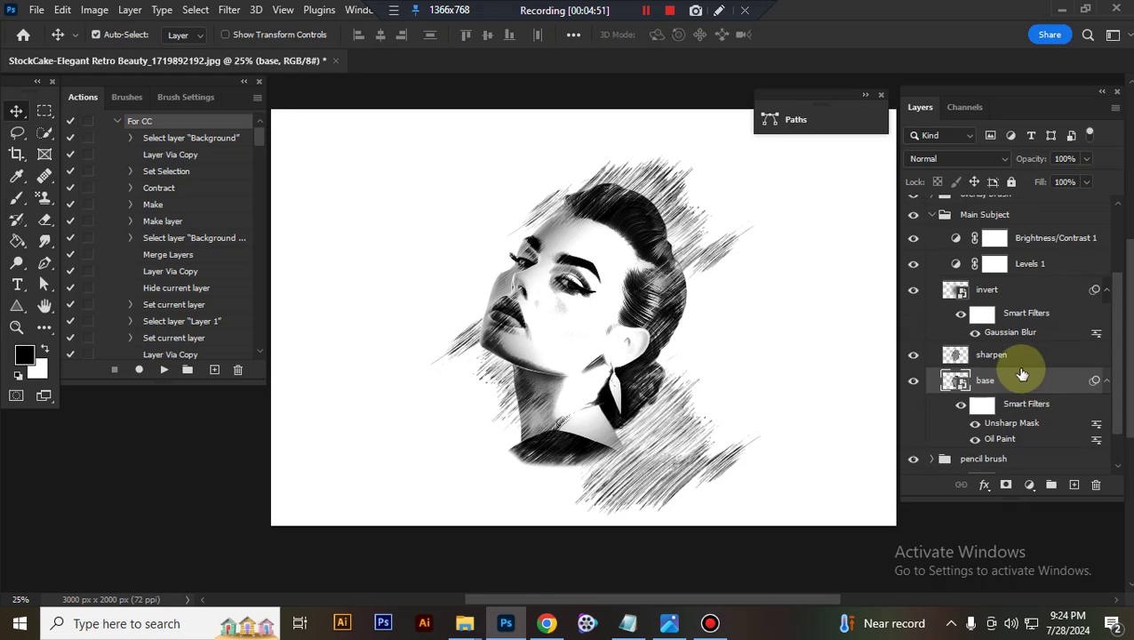
pyautogui.scroll(3, 1021, 374)
pyautogui.click(942, 295)
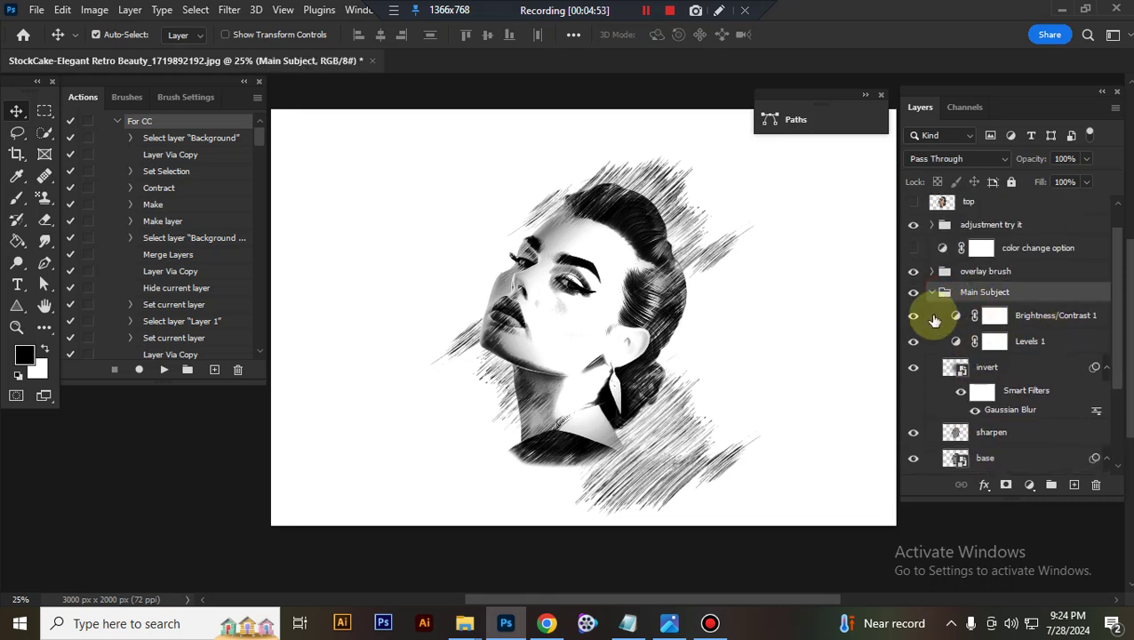
pyautogui.click(932, 294)
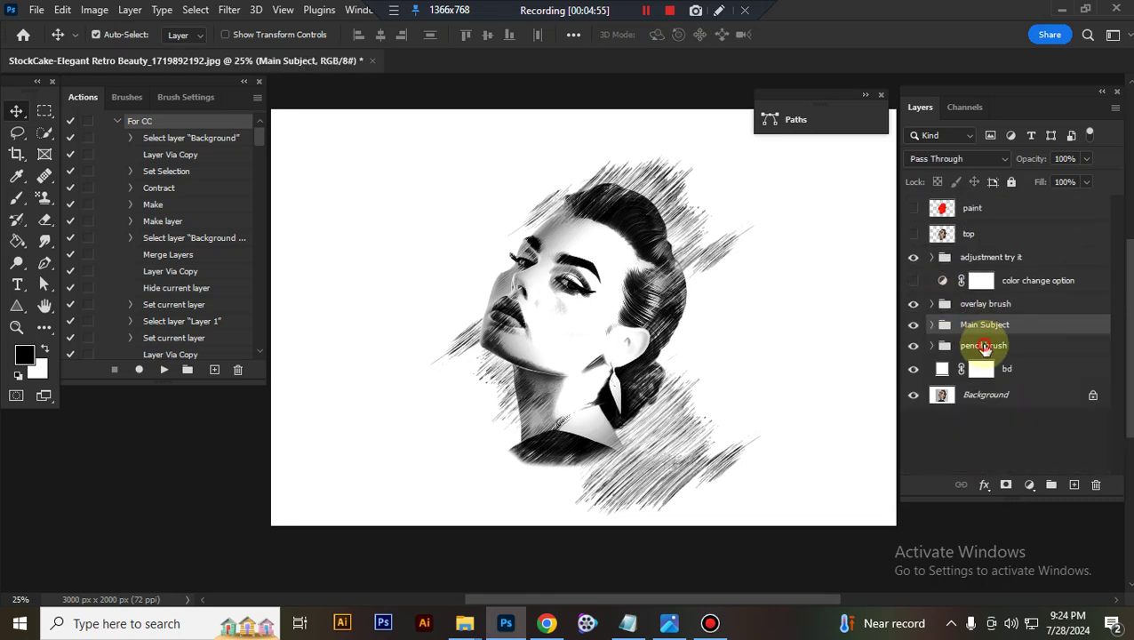
# - Expand the pencil brush group and toggle its strokes off and on to compare
pyautogui.click(942, 347)
pyautogui.click(932, 347)
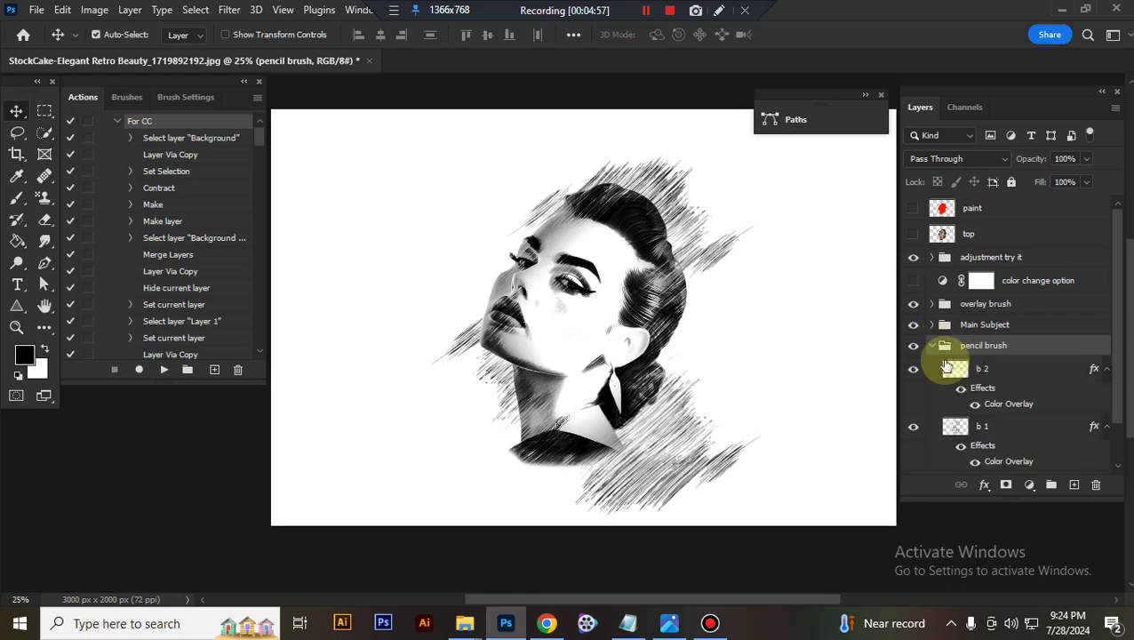
pyautogui.click(913, 346)
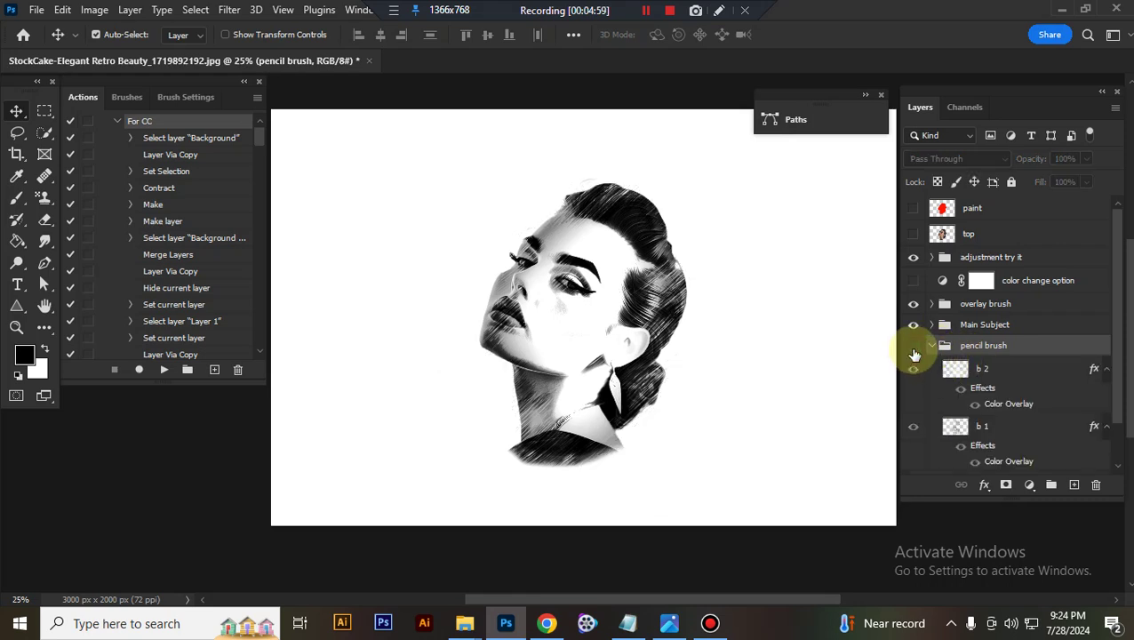
pyautogui.click(913, 346)
pyautogui.scroll(-1, 986, 356)
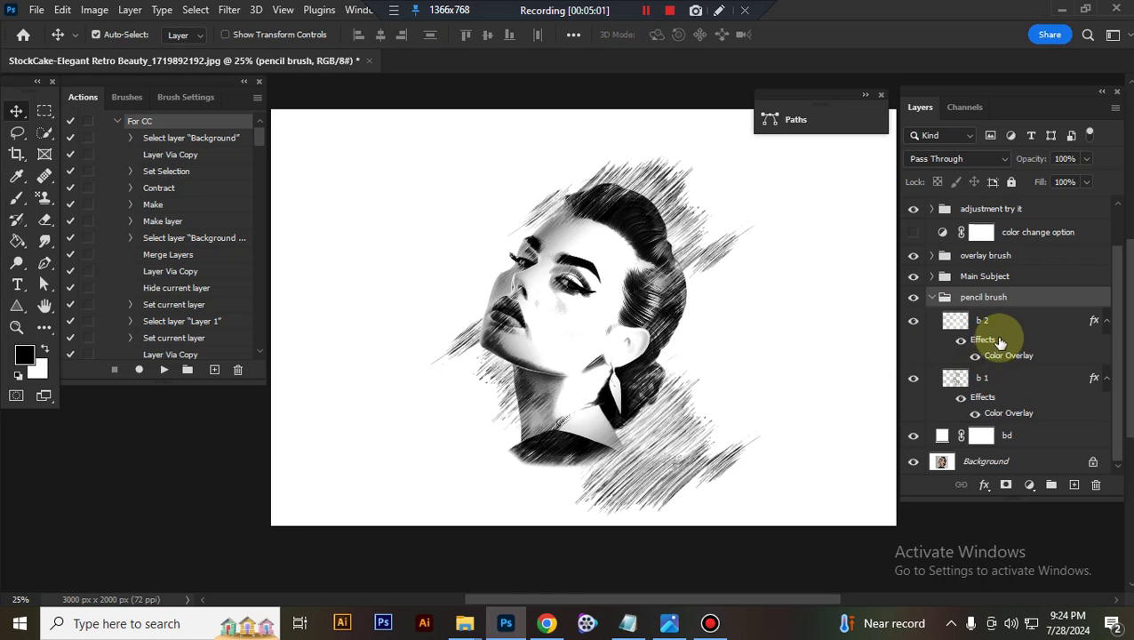
# - Scale the b 2 pencil strokes down slightly to about 95%
pyautogui.click(1006, 339)
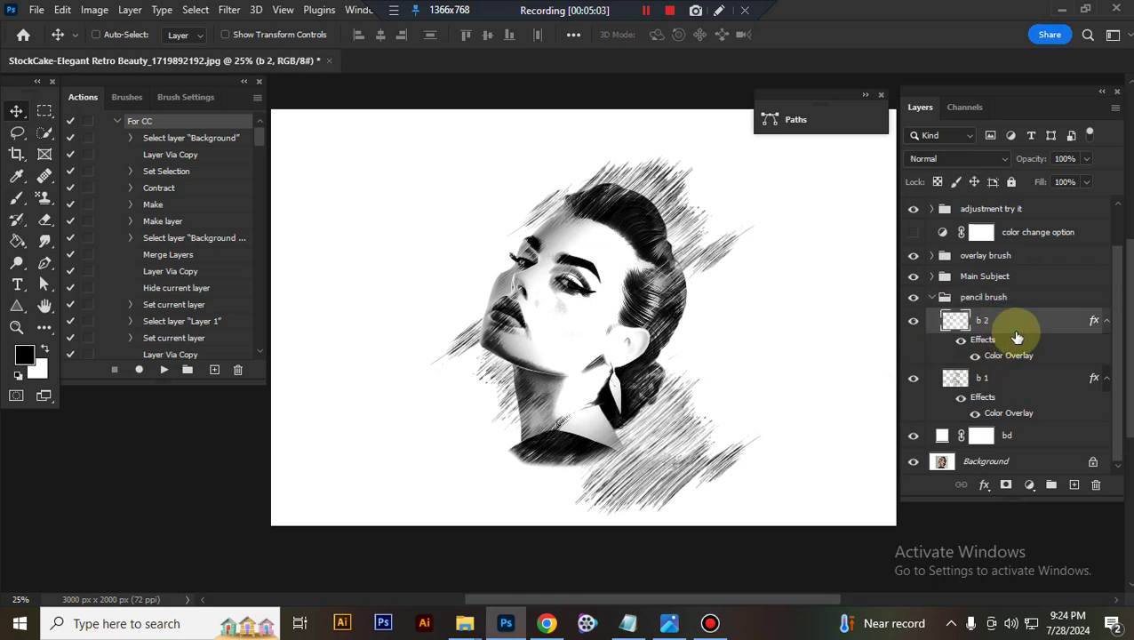
pyautogui.hotkey('ctrl', 't')
pyautogui.moveTo(782, 163); pyautogui.dragTo(773, 170)
pyautogui.click(999, 384)
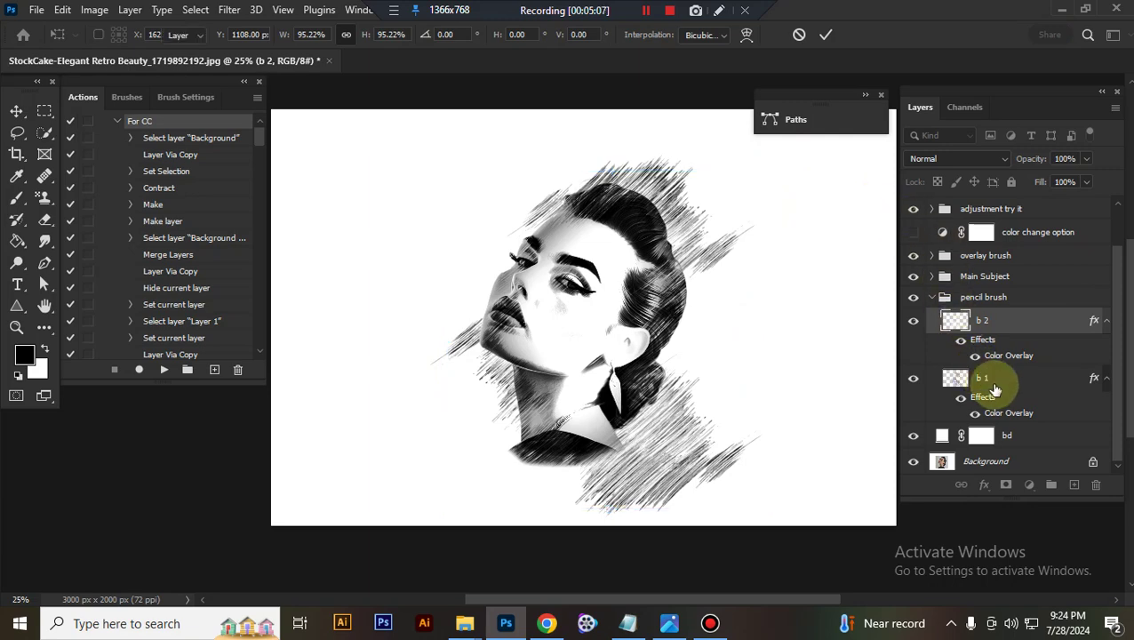
# - Enlarge the b 1 strokes to about 104%, set its opacity to 54%, and collapse the group
pyautogui.hotkey('ctrl', 't')
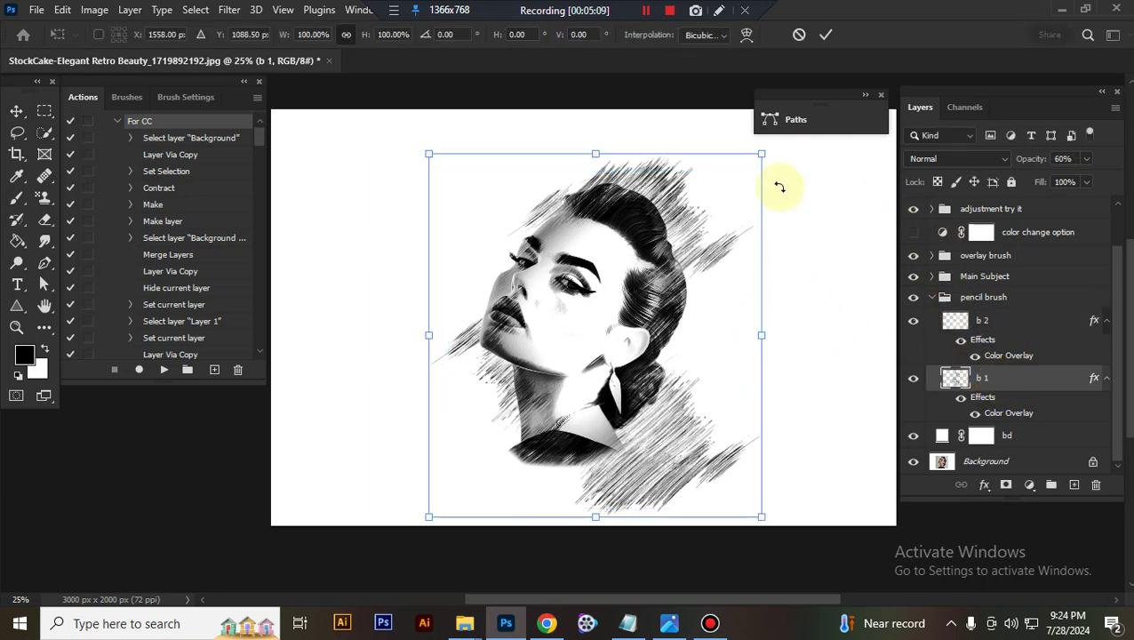
pyautogui.moveTo(761, 154); pyautogui.dragTo(770, 144)
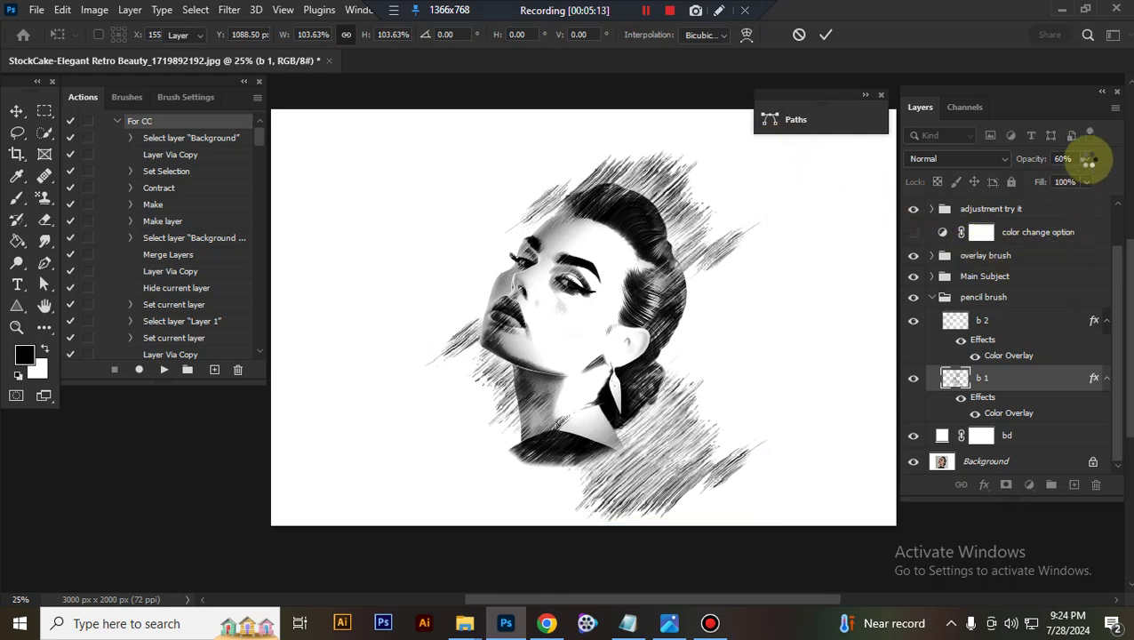
pyautogui.click(1090, 160)
pyautogui.moveTo(1080, 177); pyautogui.dragTo(1073, 178)
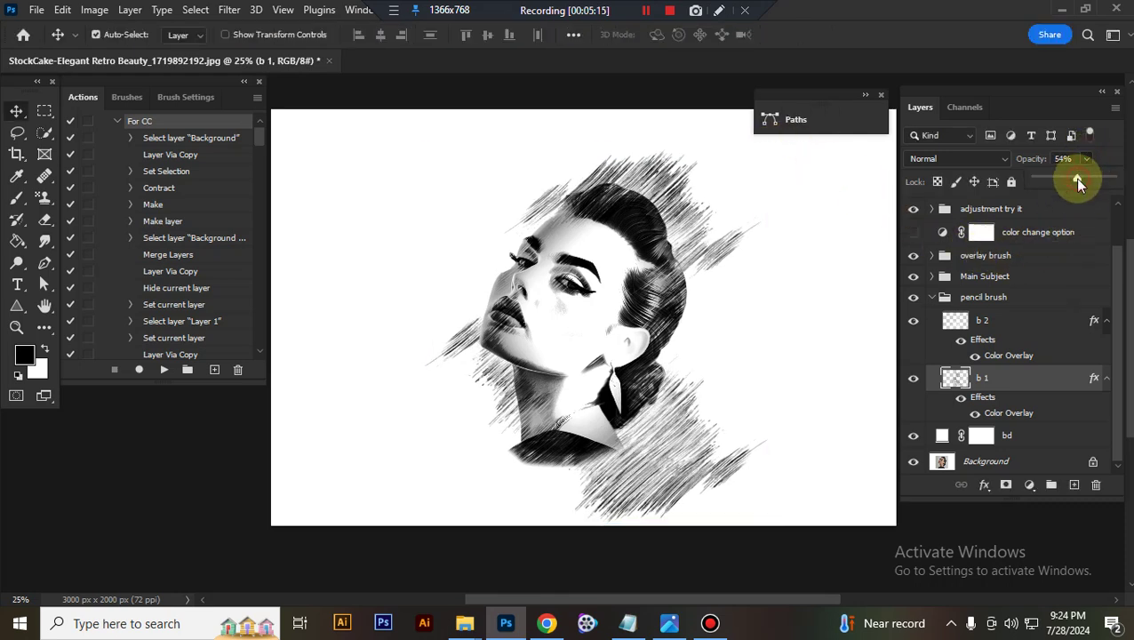
pyautogui.click(932, 297)
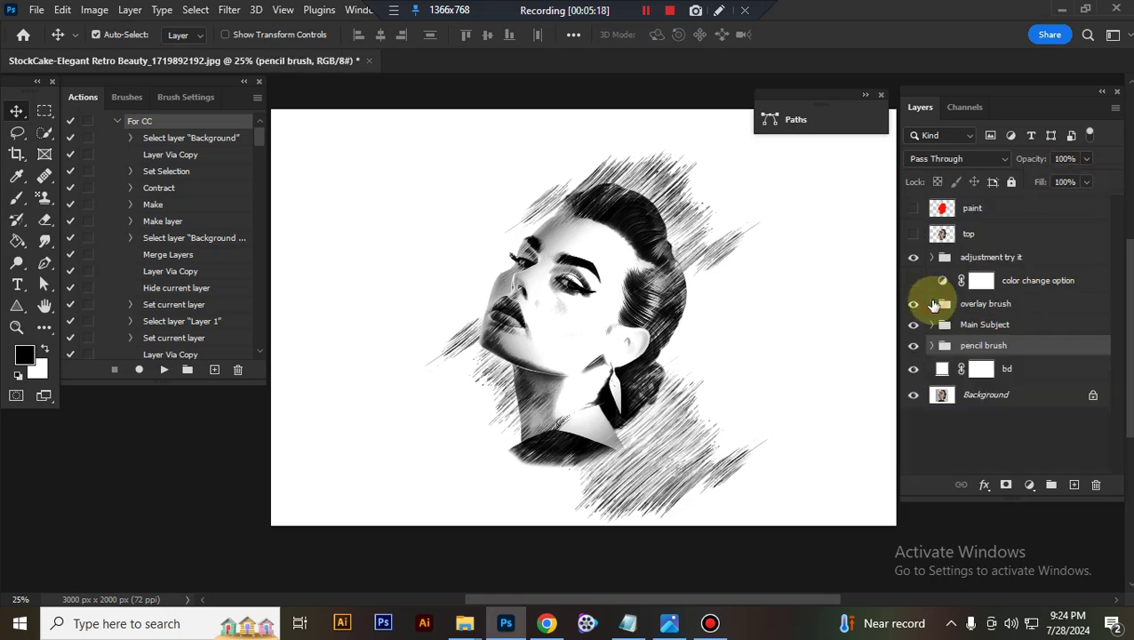
pyautogui.click(913, 369)
pyautogui.click(913, 397)
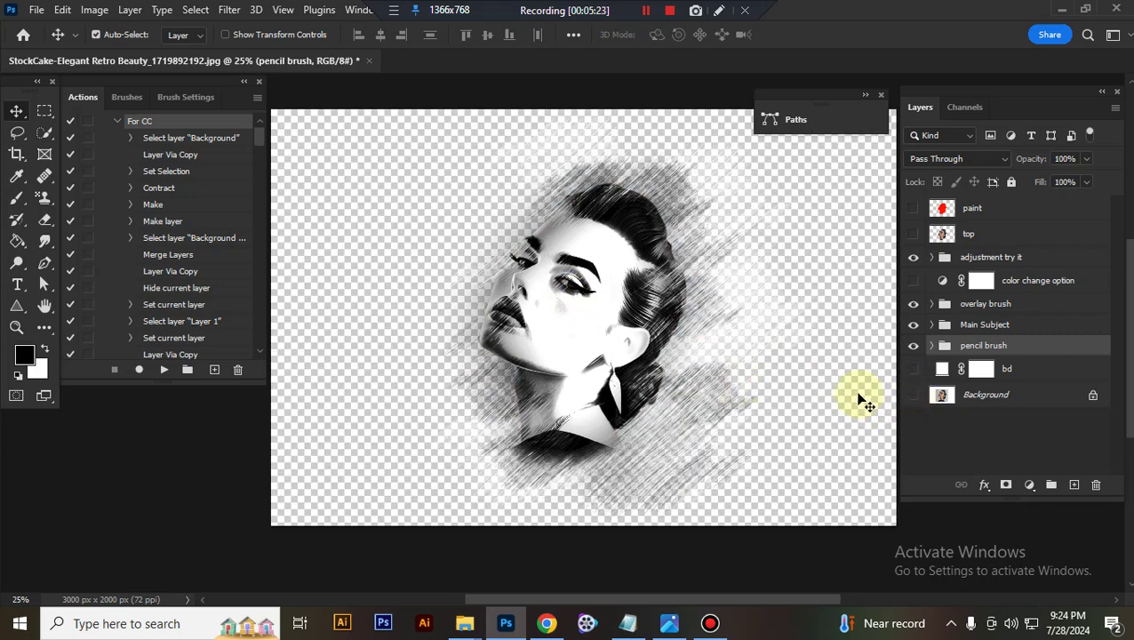
pyautogui.click(914, 369)
pyautogui.click(913, 395)
pyautogui.click(914, 369)
pyautogui.click(913, 394)
pyautogui.click(914, 395)
pyautogui.click(914, 368)
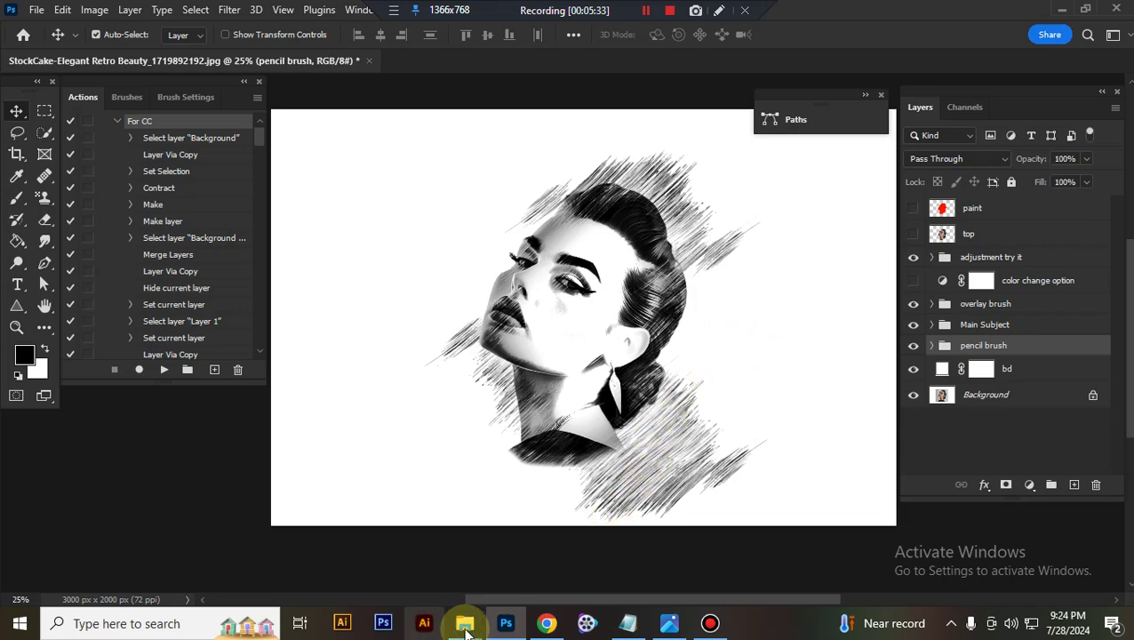
# - From the File Explorer window, open Pencil Sketch Template.psd in Photoshop
pyautogui.moveTo(465, 622)
pyautogui.click(394, 590)
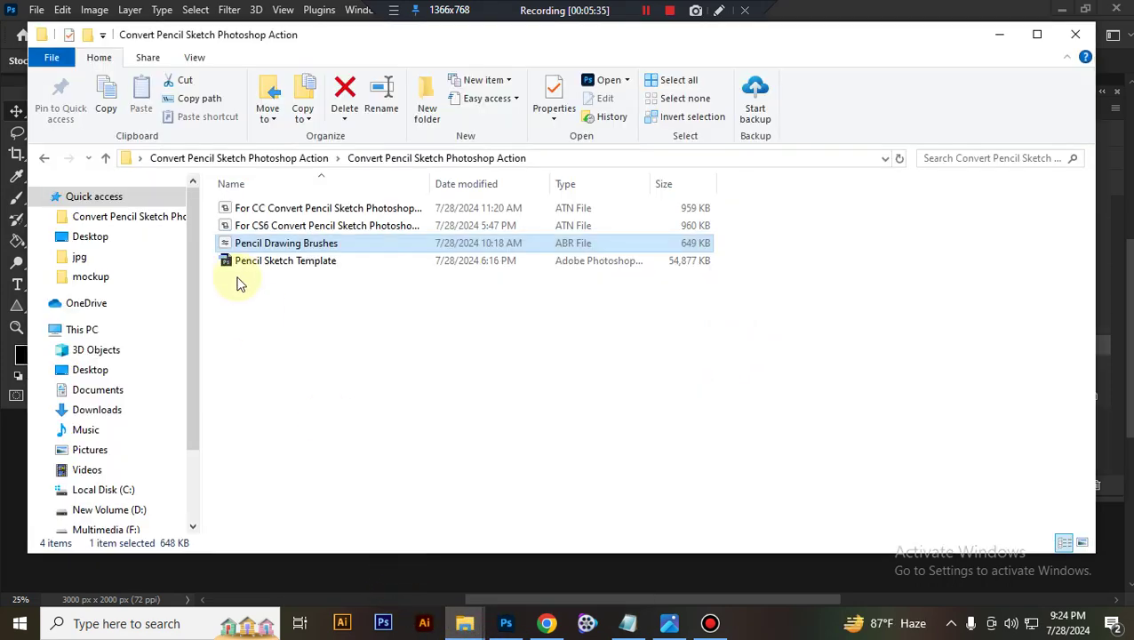
pyautogui.click(228, 267)
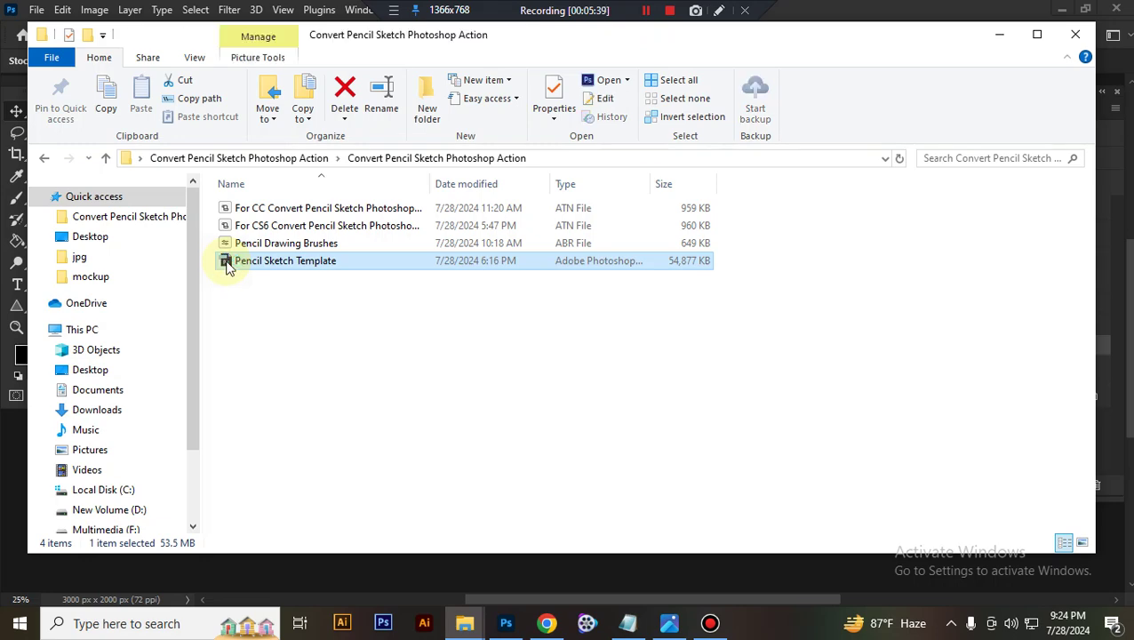
pyautogui.doubleClick(227, 265)
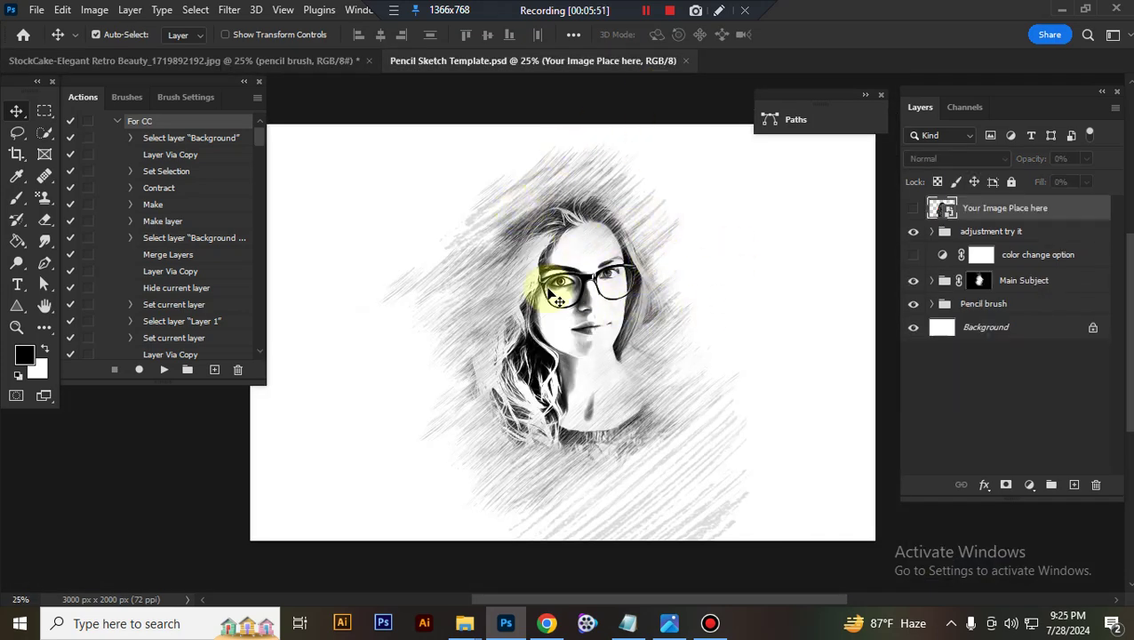
# - Open the Your Image Place here smart object's contents as Layer 1.psb
pyautogui.click(1031, 218)
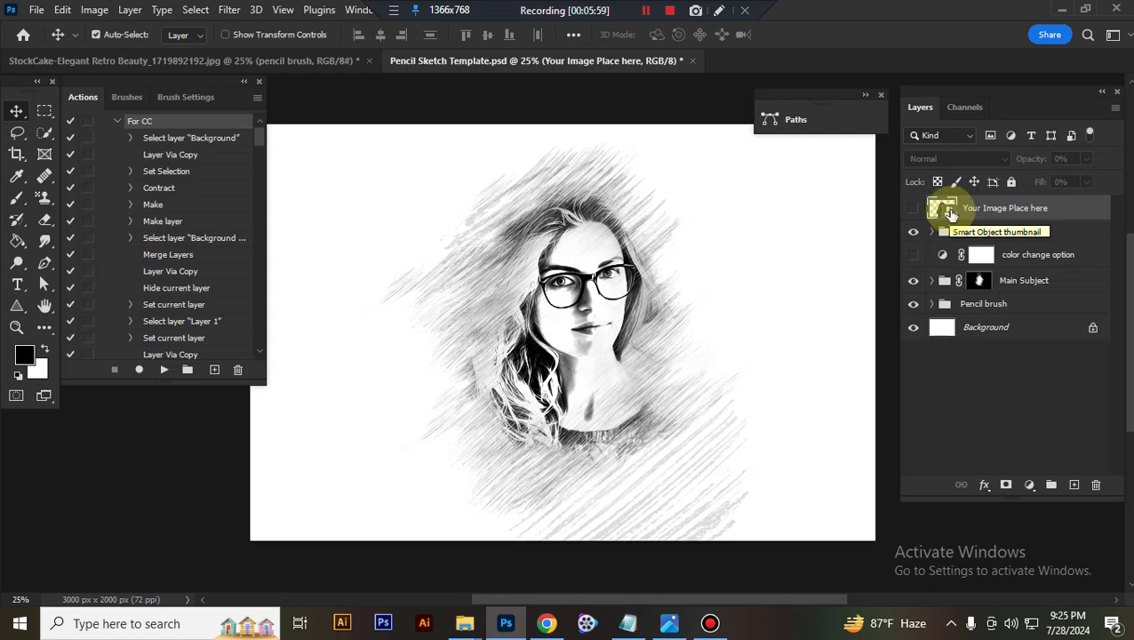
pyautogui.doubleClick(946, 210)
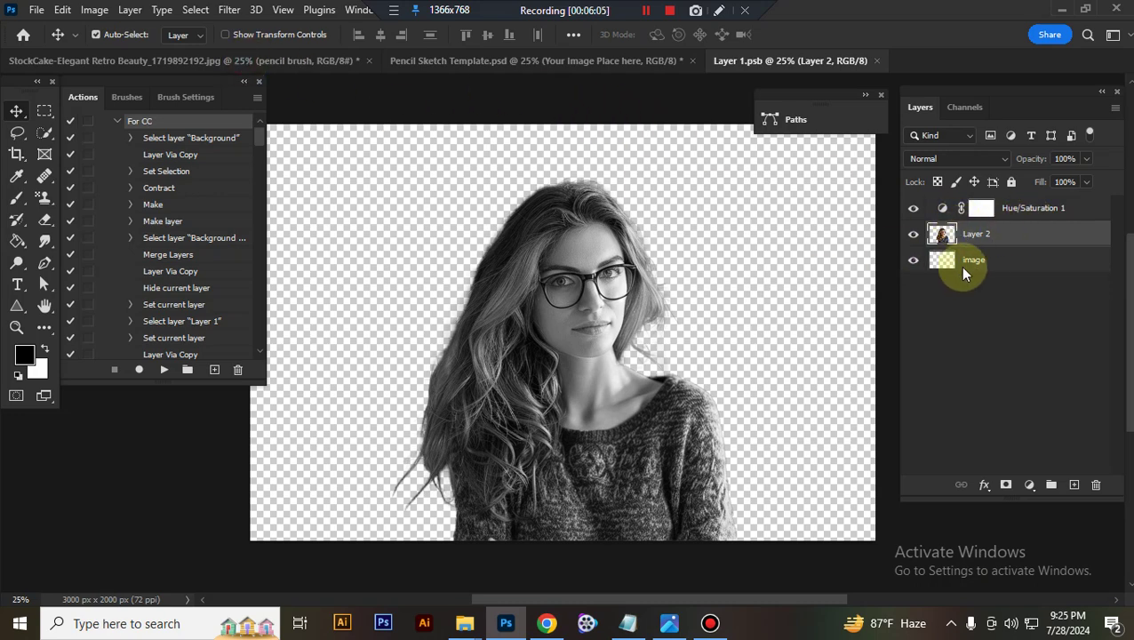
# - Make the StockCake document's top portrait layer visible and copy it into Layer 1.psb
pyautogui.click(278, 62)
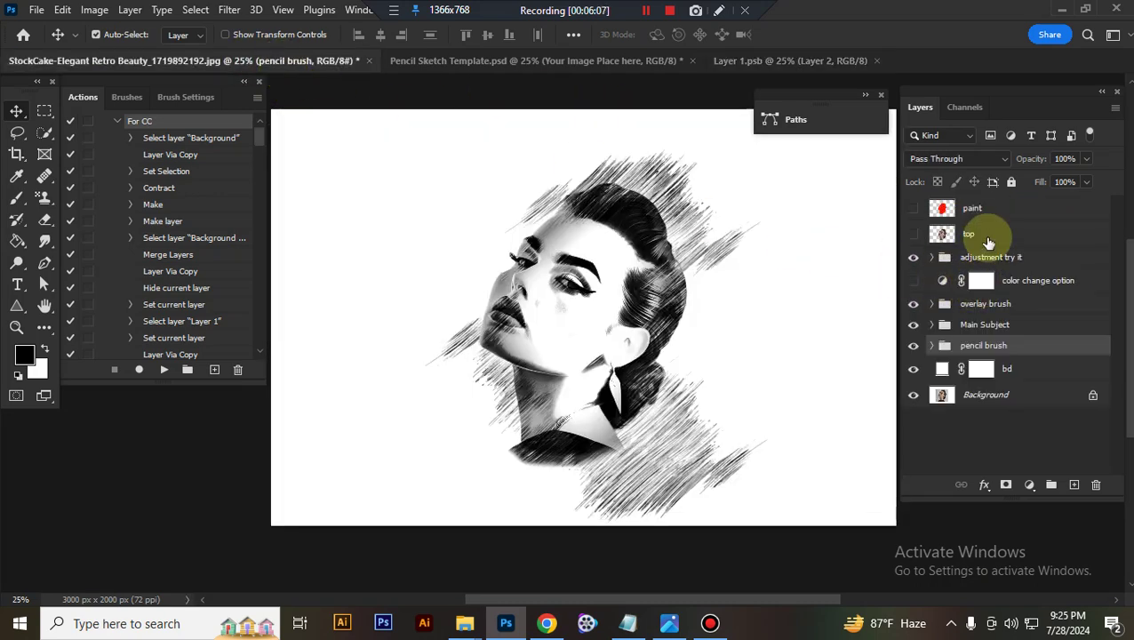
pyautogui.click(988, 242)
pyautogui.click(912, 234)
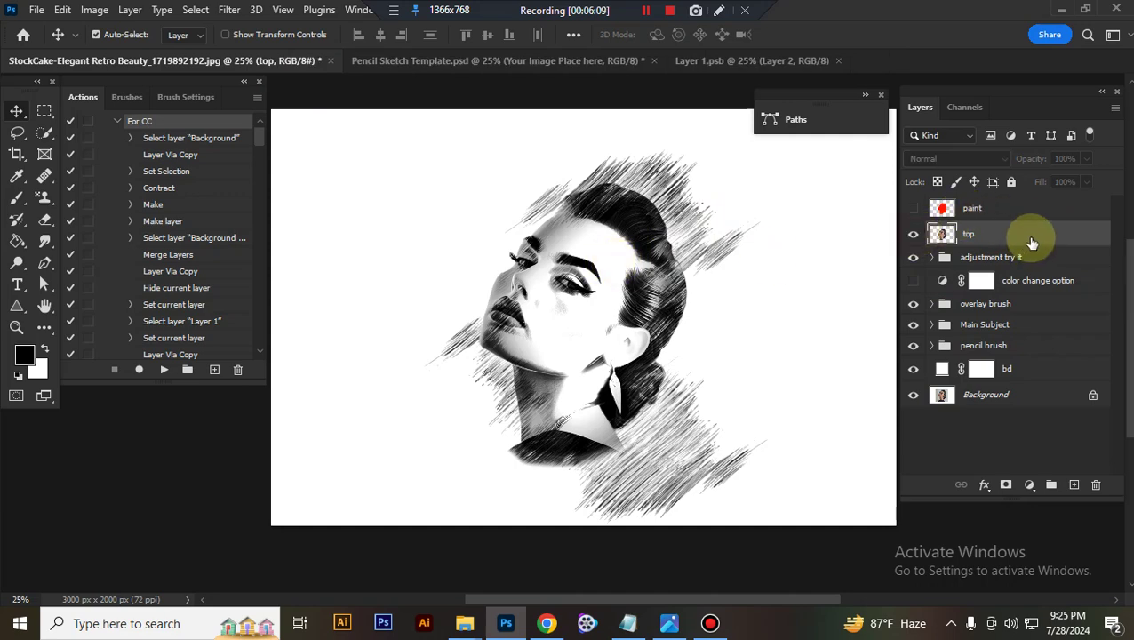
pyautogui.moveTo(1031, 238); pyautogui.dragTo(589, 347)
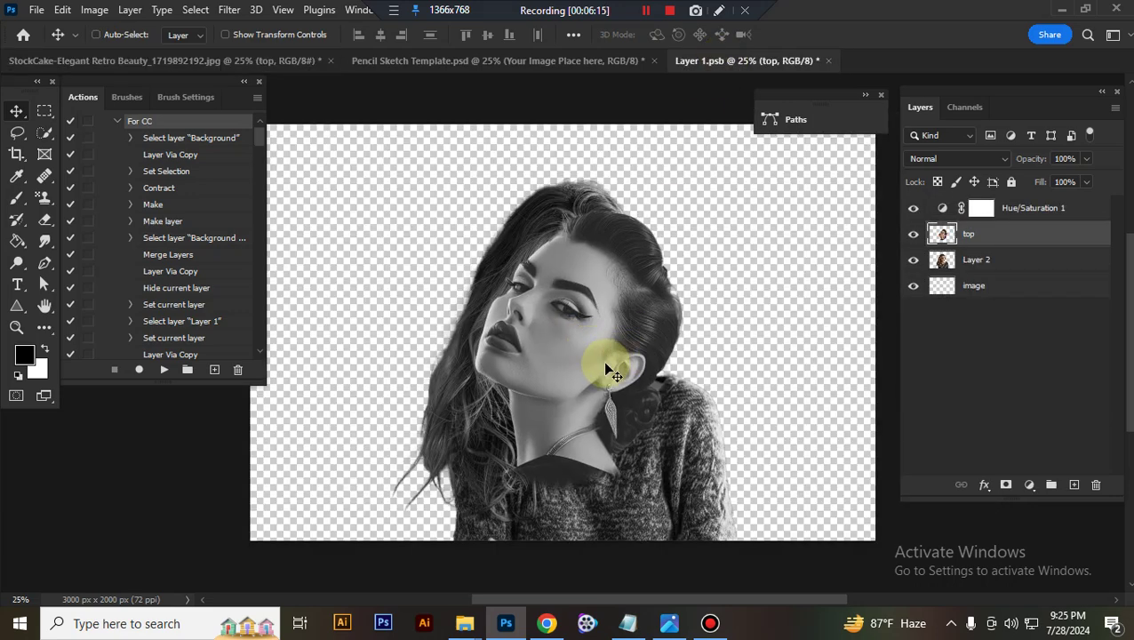
# - Scale the portrait to about 125% and nudge it slightly down and left
pyautogui.hotkey('ctrl', 't')
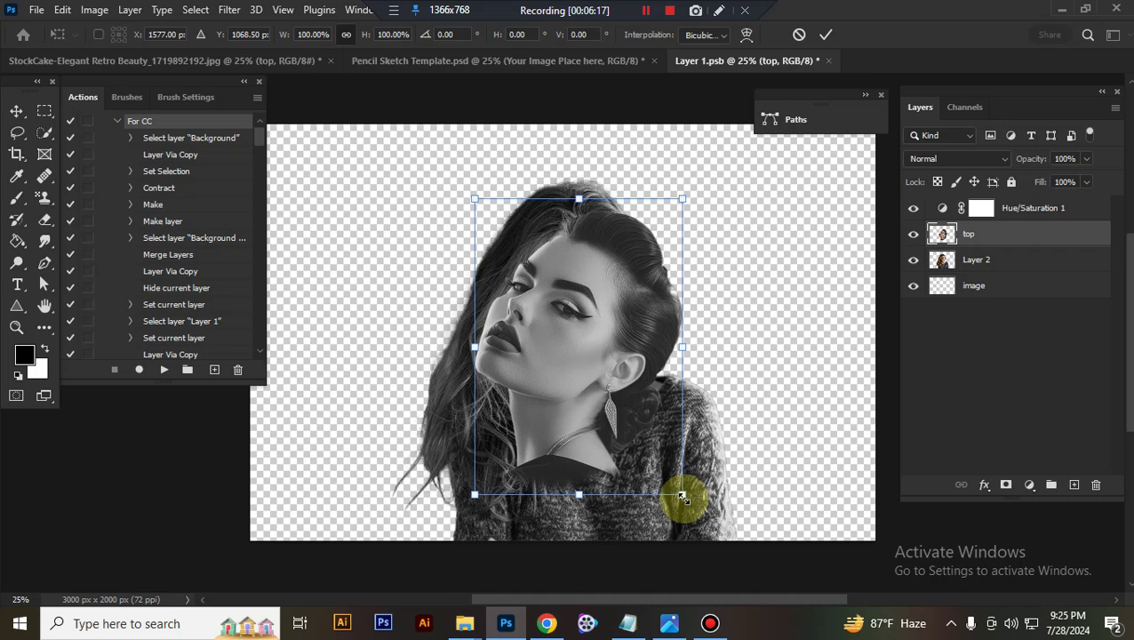
pyautogui.moveTo(760, 551); pyautogui.dragTo(694, 506)
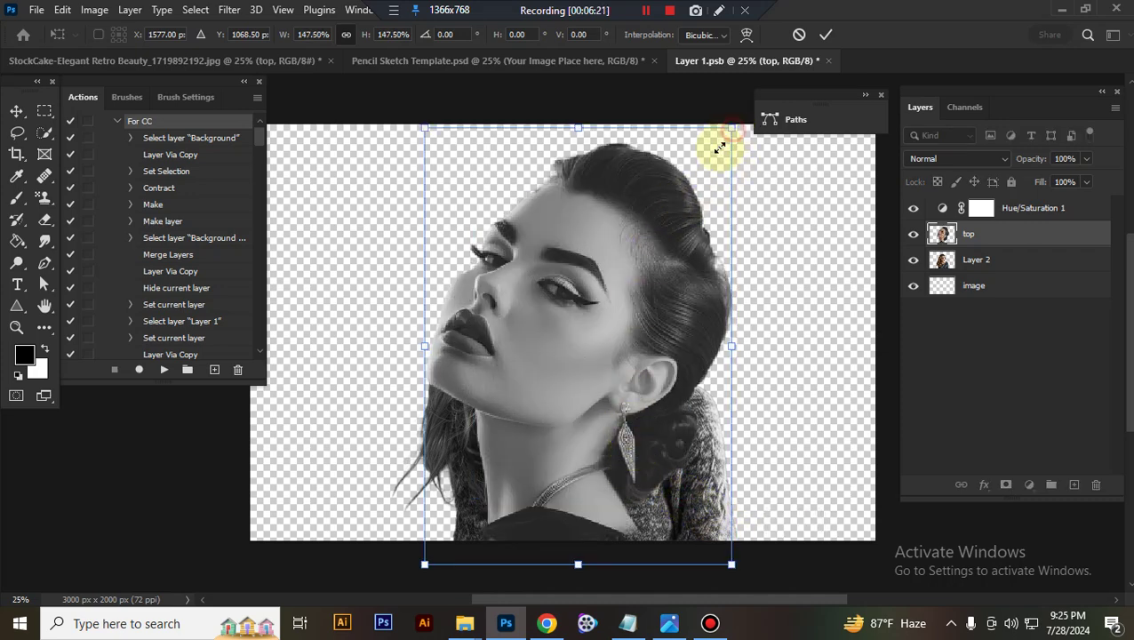
pyautogui.moveTo(720, 147); pyautogui.dragTo(714, 164)
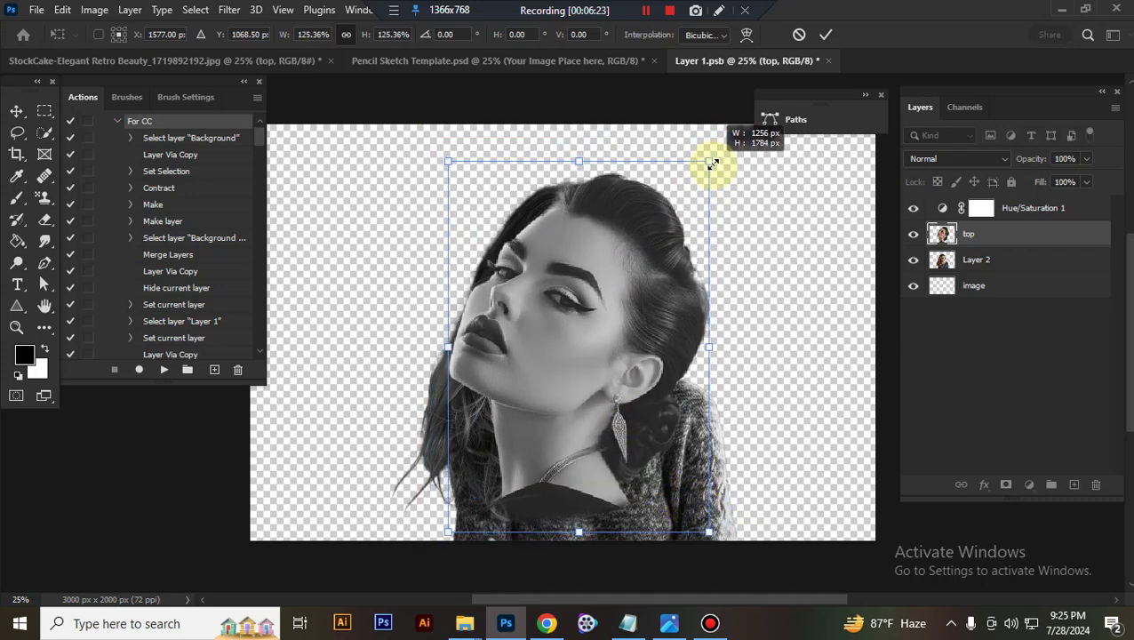
pyautogui.moveTo(652, 224); pyautogui.dragTo(649, 231)
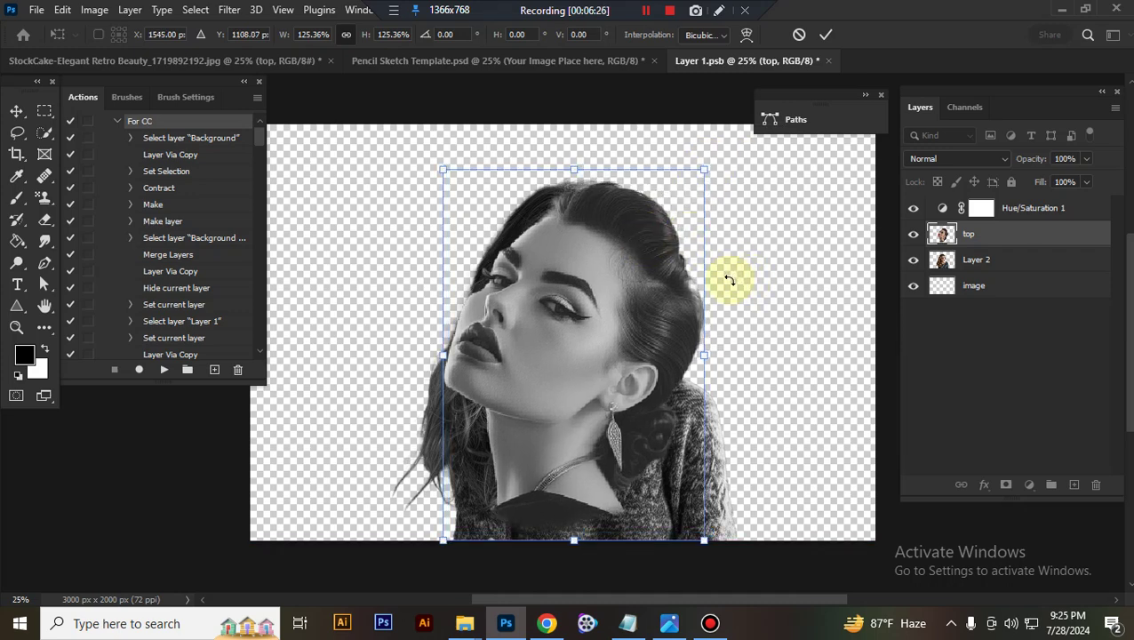
pyautogui.click(942, 234)
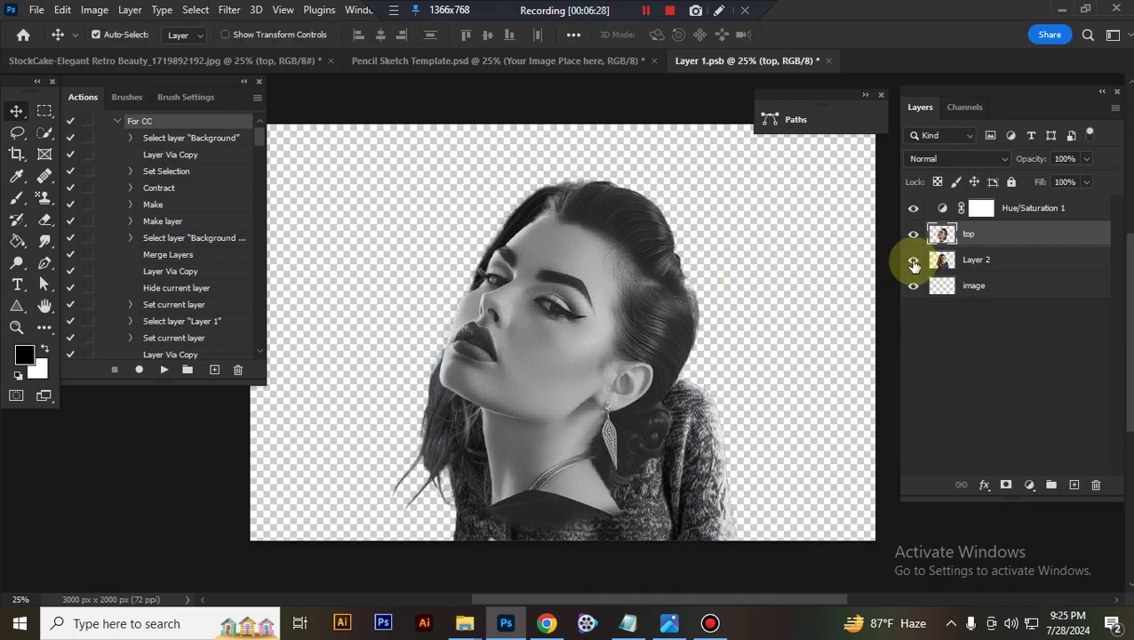
# - Hide Layer 2, then close Layer 1.psb and save the smart object changes
pyautogui.click(913, 259)
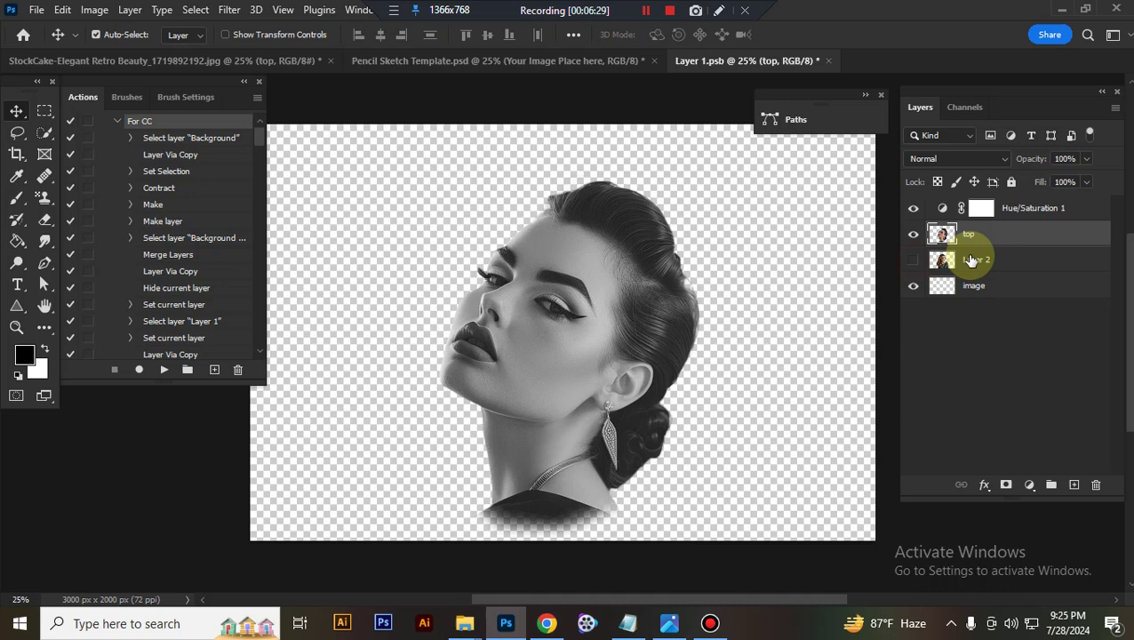
pyautogui.click(827, 61)
pyautogui.click(494, 243)
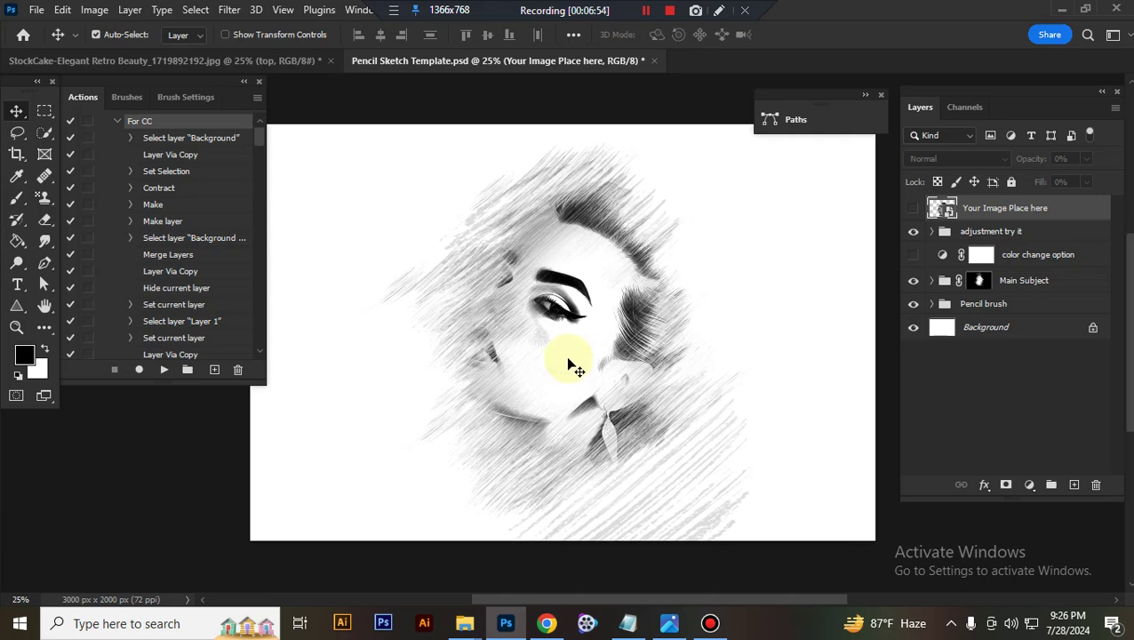
# - Target the Main Subject group's layer mask and collapse the group
pyautogui.moveTo(542, 352); pyautogui.dragTo(571, 350)
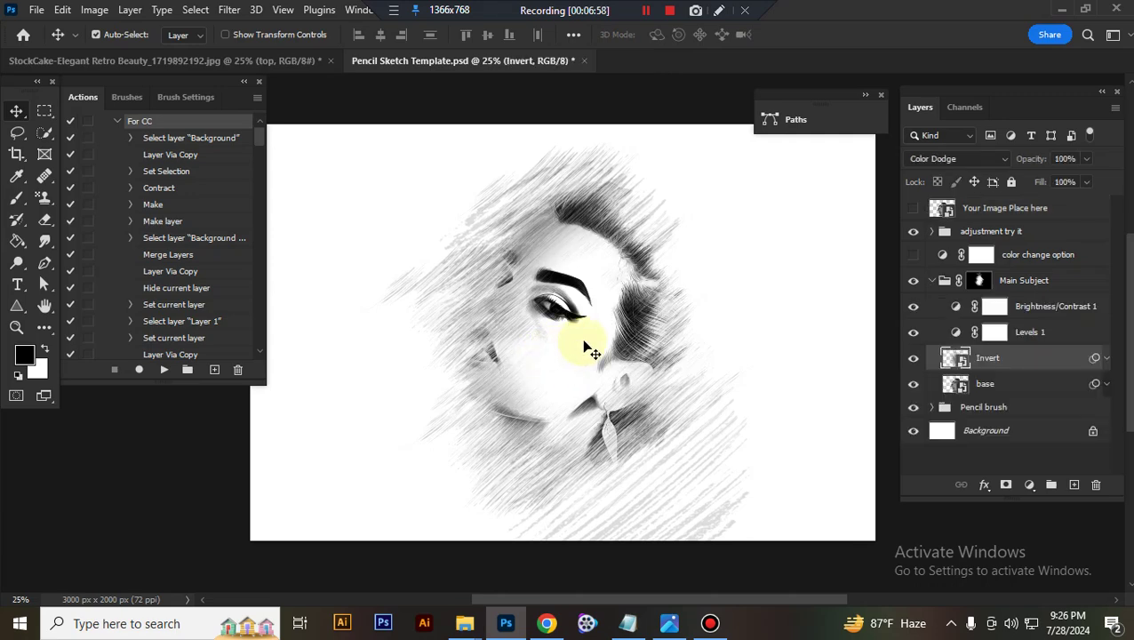
pyautogui.click(981, 283)
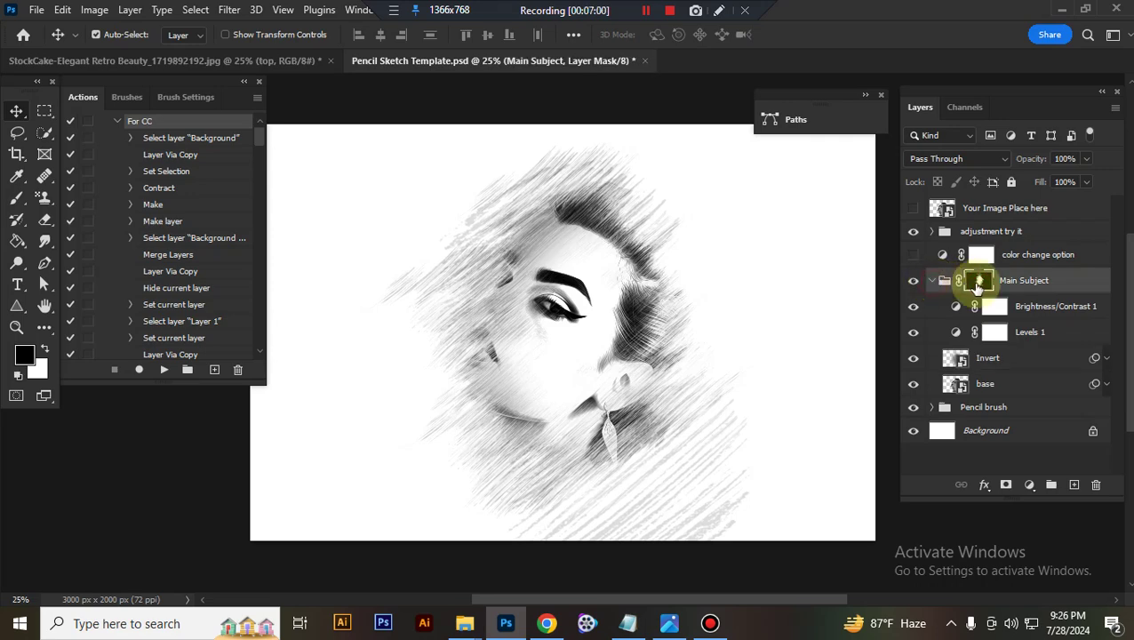
pyautogui.click(931, 280)
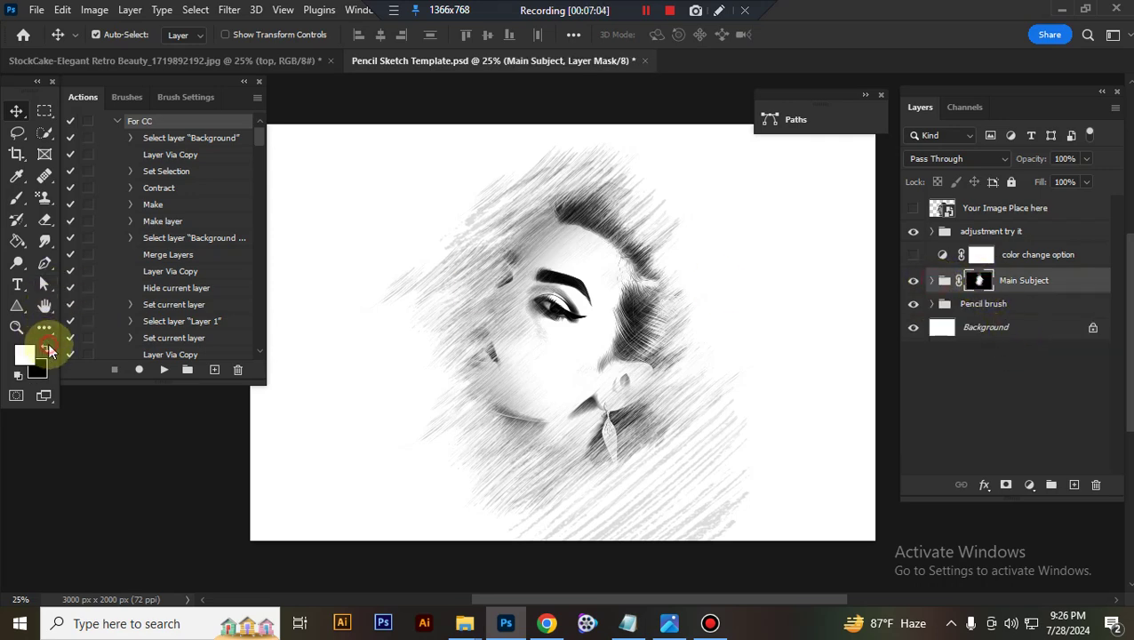
# - Brush white onto the Main Subject mask over the brow, right-side hair and neck
pyautogui.click(17, 200)
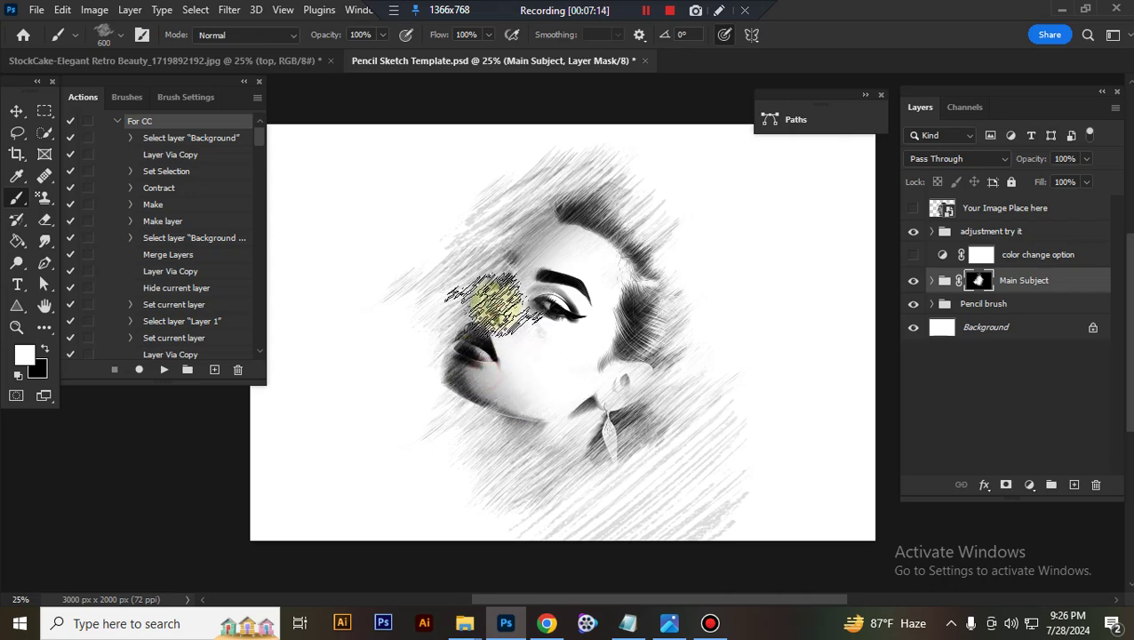
pyautogui.click(523, 256)
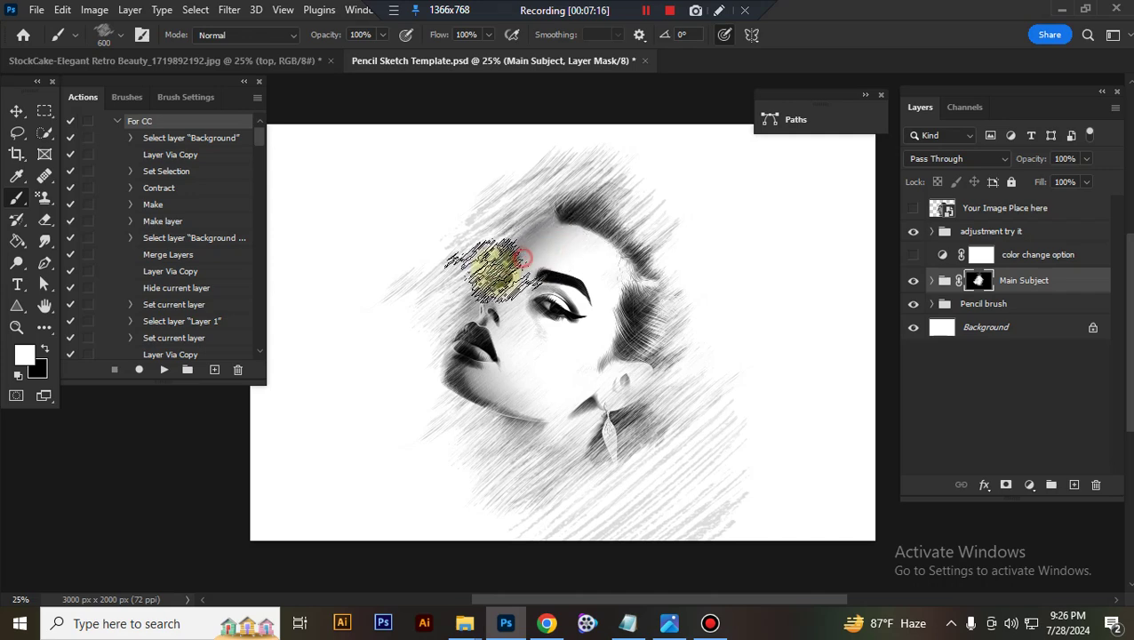
pyautogui.click(498, 331)
pyautogui.click(653, 312)
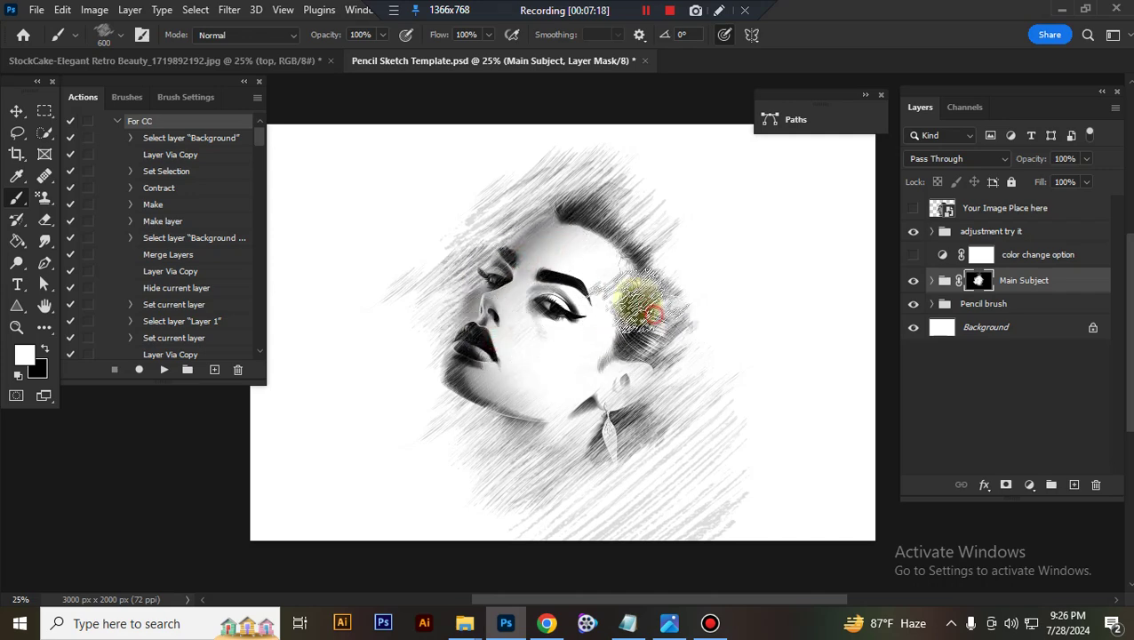
pyautogui.moveTo(654, 313)
pyautogui.mouseDown()
pyautogui.moveTo(628, 219)
pyautogui.moveTo(651, 321)
pyautogui.moveTo(635, 226)
pyautogui.moveTo(659, 304)
pyautogui.moveTo(630, 380)
pyautogui.mouseUp()
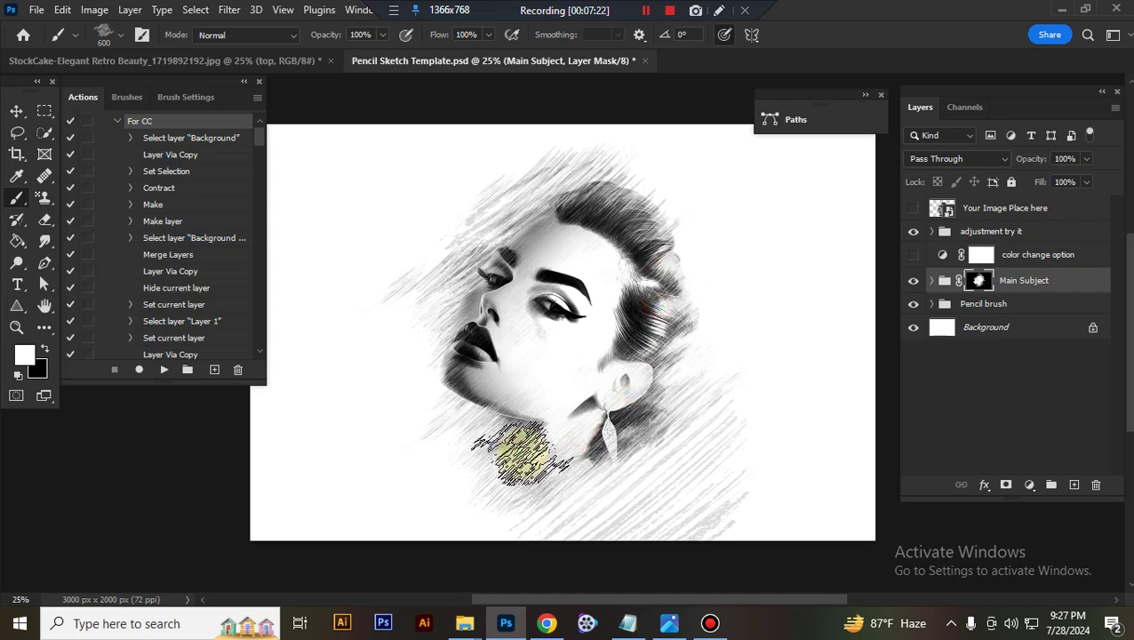
pyautogui.moveTo(521, 454)
pyautogui.mouseDown()
pyautogui.moveTo(636, 405)
pyautogui.moveTo(545, 494)
pyautogui.moveTo(545, 451)
pyautogui.moveTo(529, 451)
pyautogui.moveTo(596, 476)
pyautogui.moveTo(487, 449)
pyautogui.moveTo(804, 381)
pyautogui.moveTo(507, 395)
pyautogui.moveTo(816, 343)
pyautogui.mouseUp()
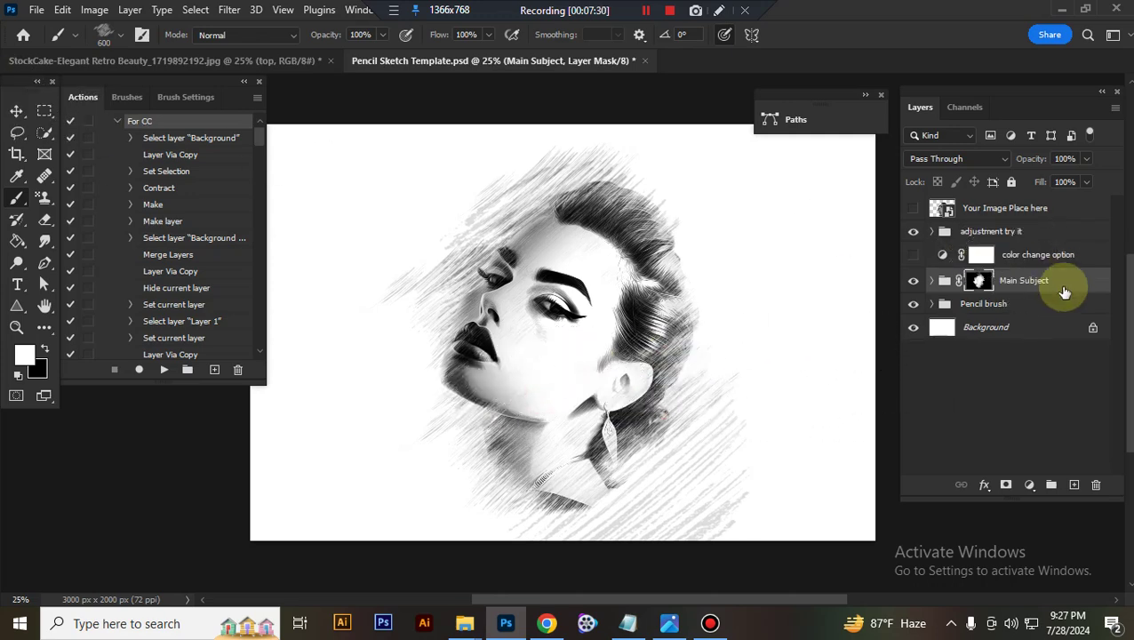
pyautogui.click(18, 112)
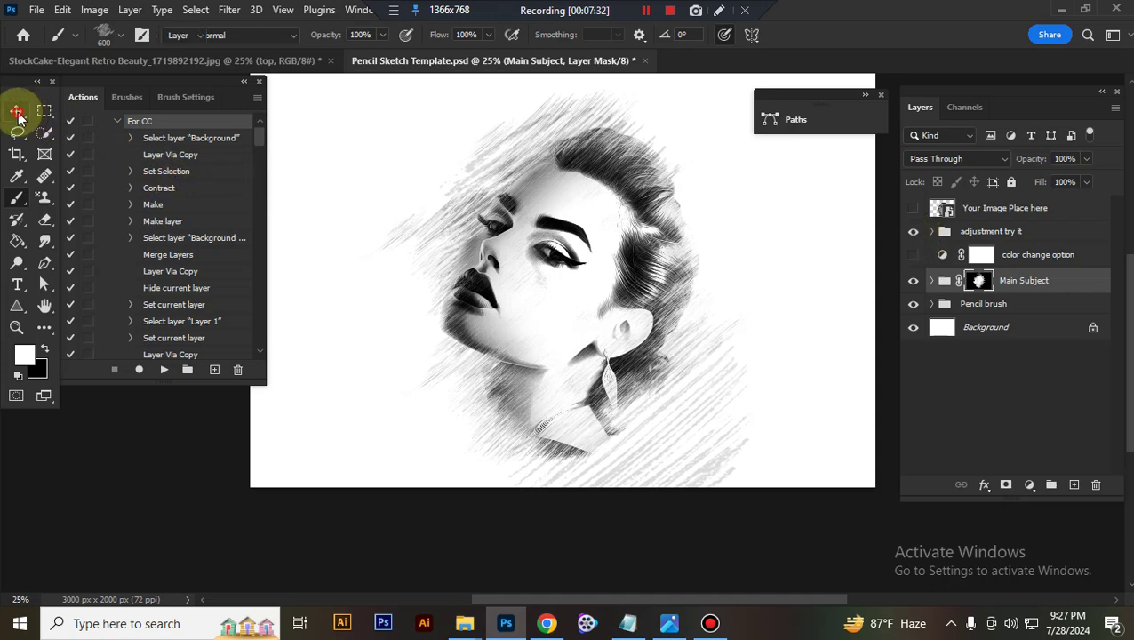
pyautogui.click(913, 238)
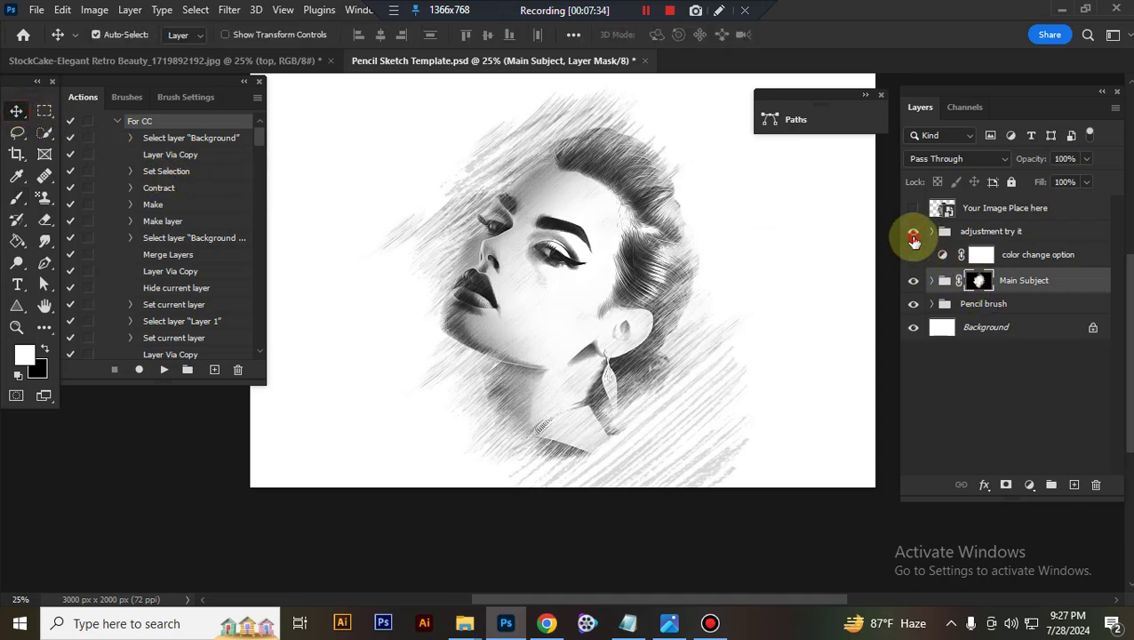
pyautogui.click(913, 233)
pyautogui.click(1053, 254)
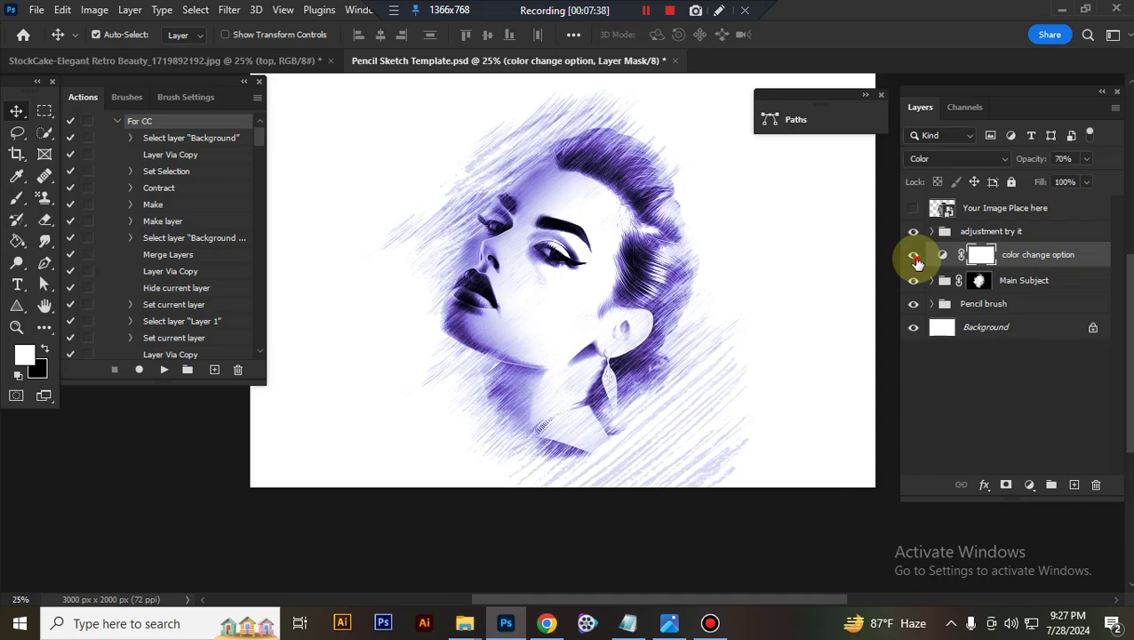
pyautogui.click(914, 257)
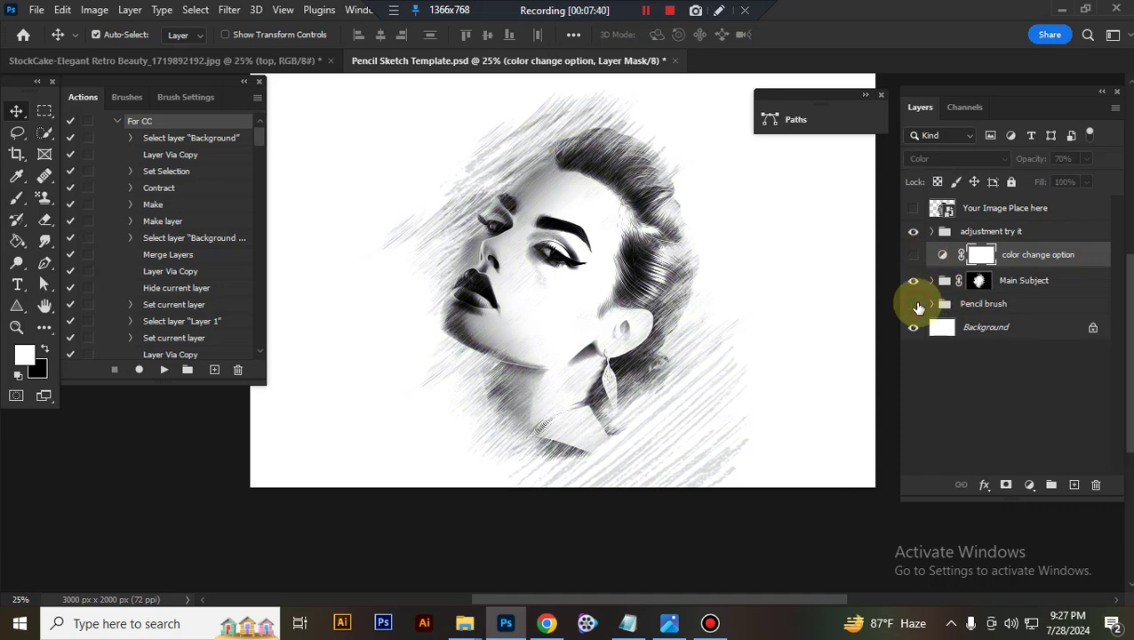
pyautogui.click(915, 305)
pyautogui.click(915, 305)
pyautogui.click(916, 305)
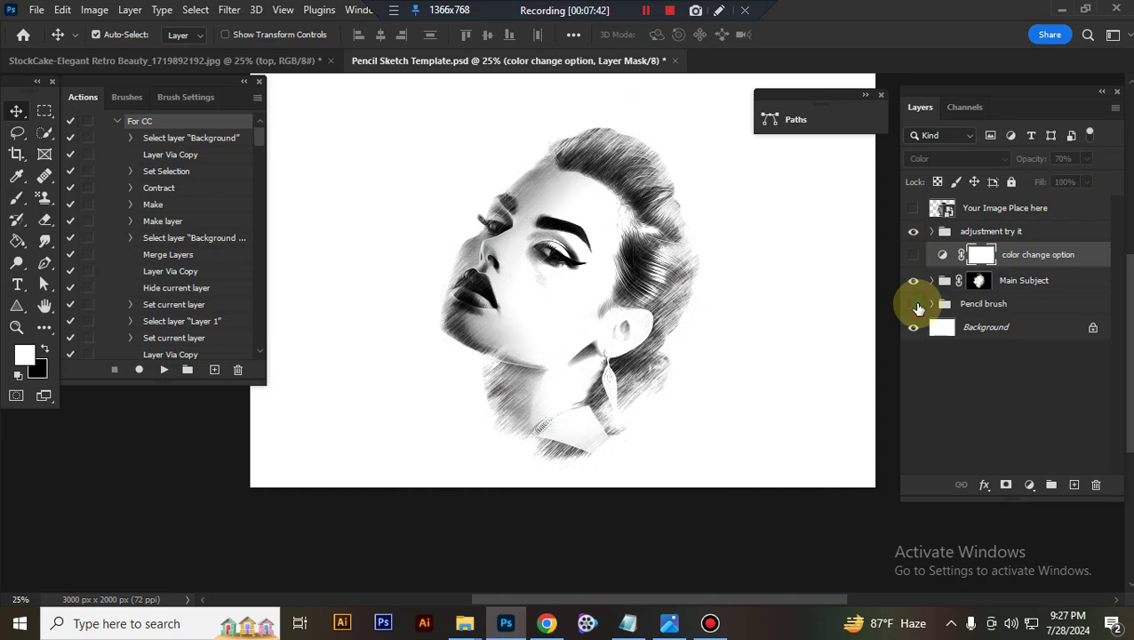
pyautogui.click(915, 305)
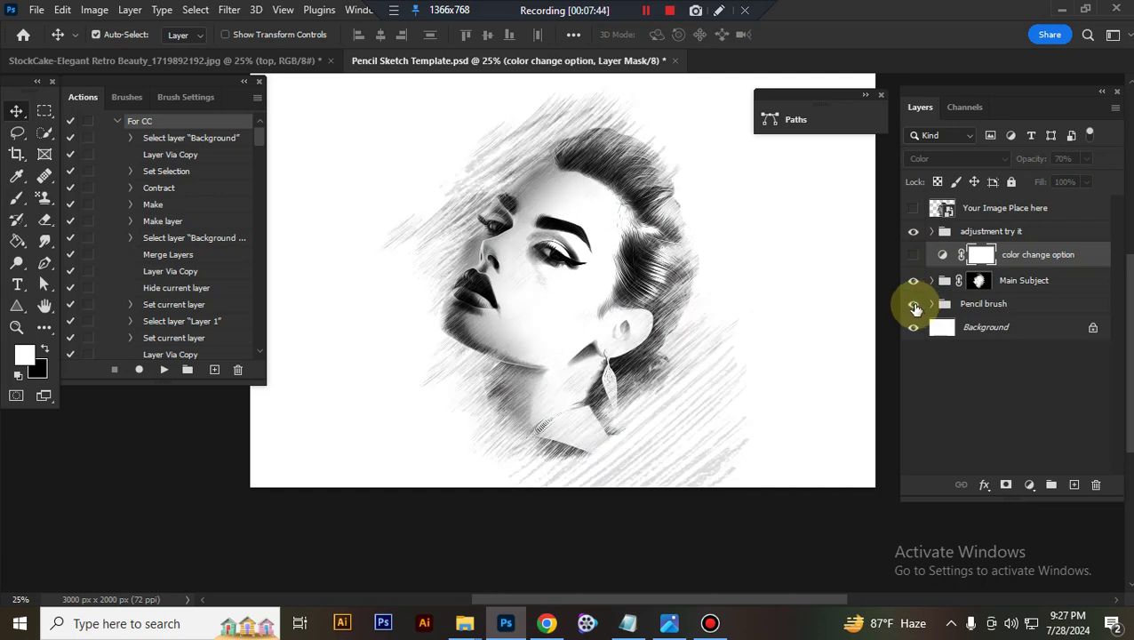